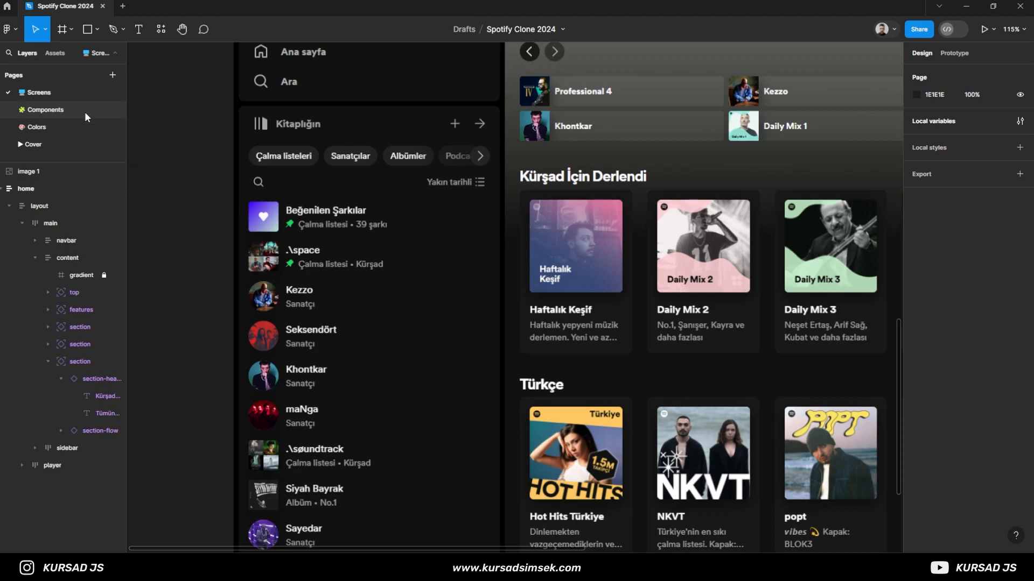
# - Copy the header-item component from the Components page and place an instance over the "Kitaplığın" heading on the Screens page, at X 452, Y 54
pyautogui.scroll(5, 254, 253)
pyautogui.scroll(3, 672, 243)
pyautogui.hscroll(3, 672, 244)
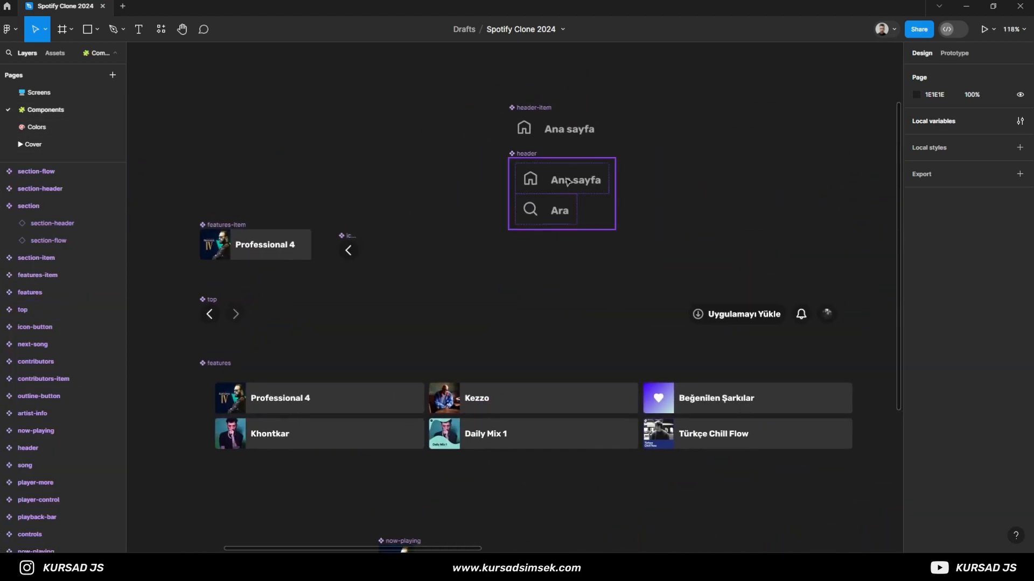
pyautogui.click(549, 133)
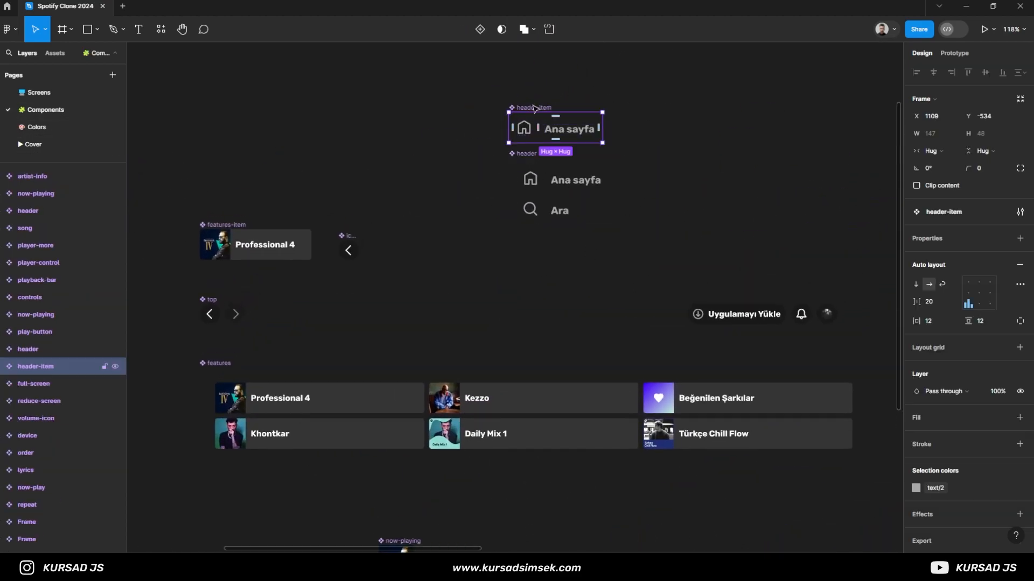
pyautogui.click(69, 94)
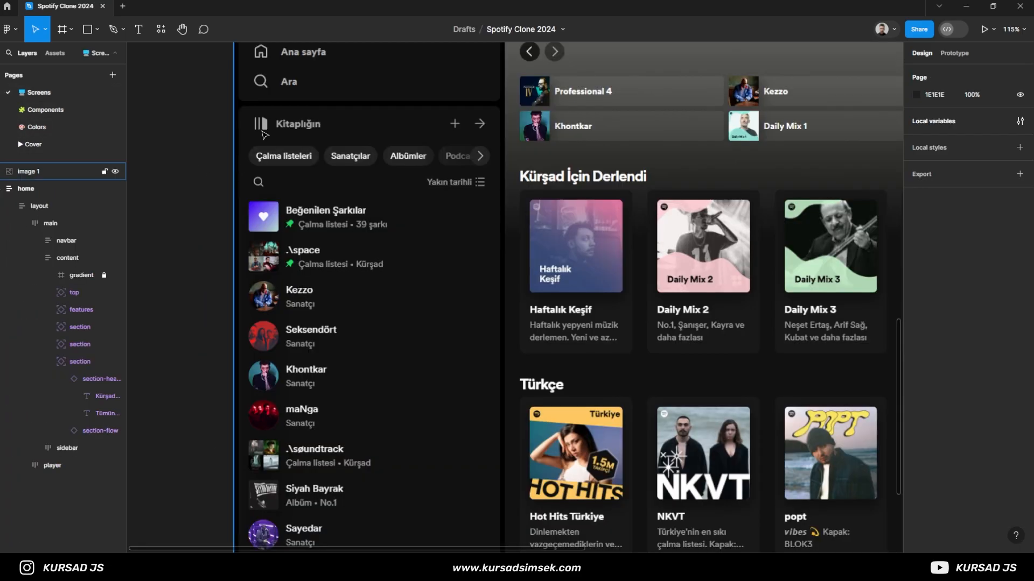
pyautogui.hotkey('ctrl', 'v')
pyautogui.moveTo(470, 293); pyautogui.dragTo(252, 120)
pyautogui.scroll(10, 252, 121)
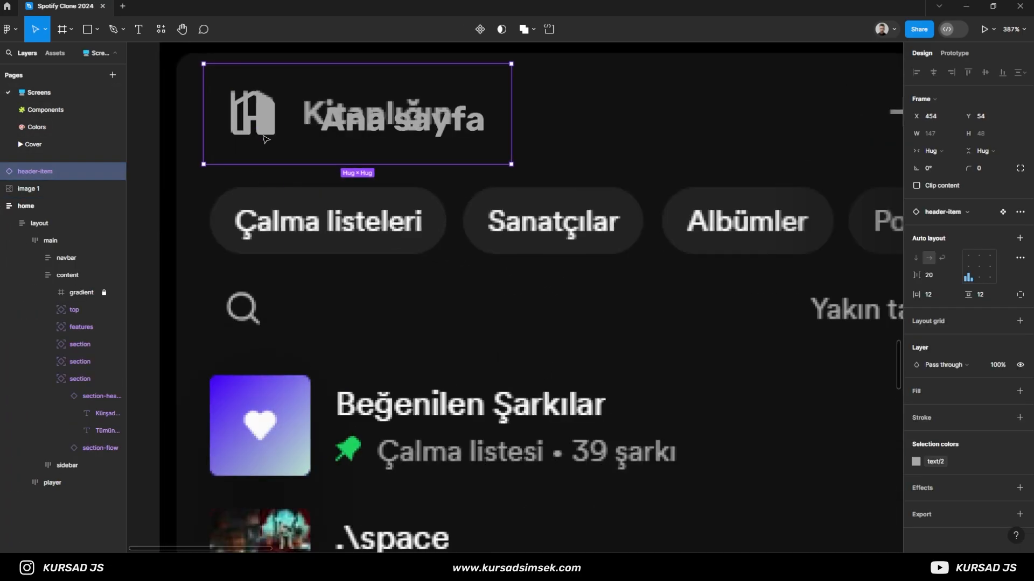
pyautogui.press('Down')
pyautogui.press('Down')
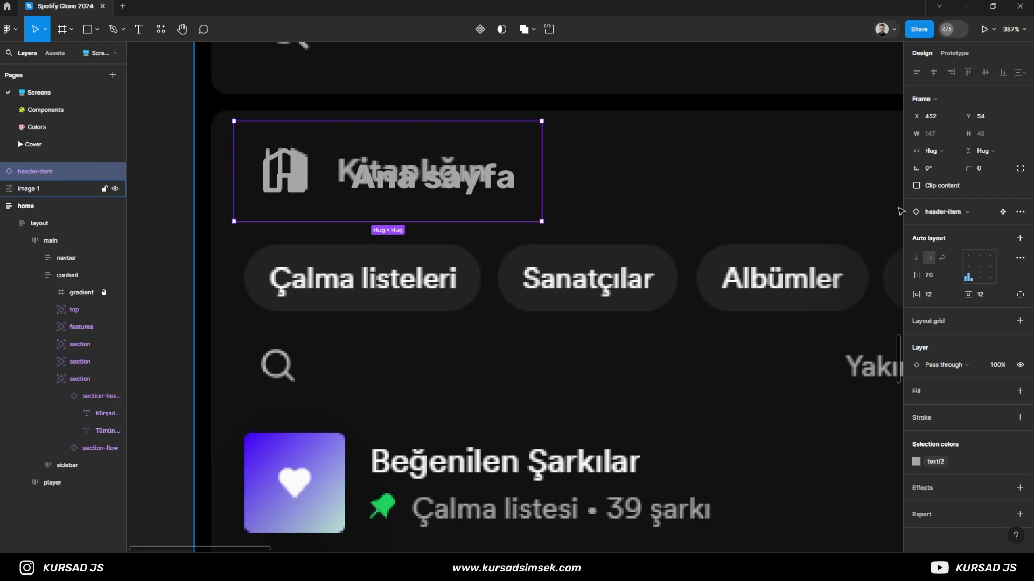
pyautogui.click(932, 213)
pyautogui.write('lib')
pyautogui.click(944, 330)
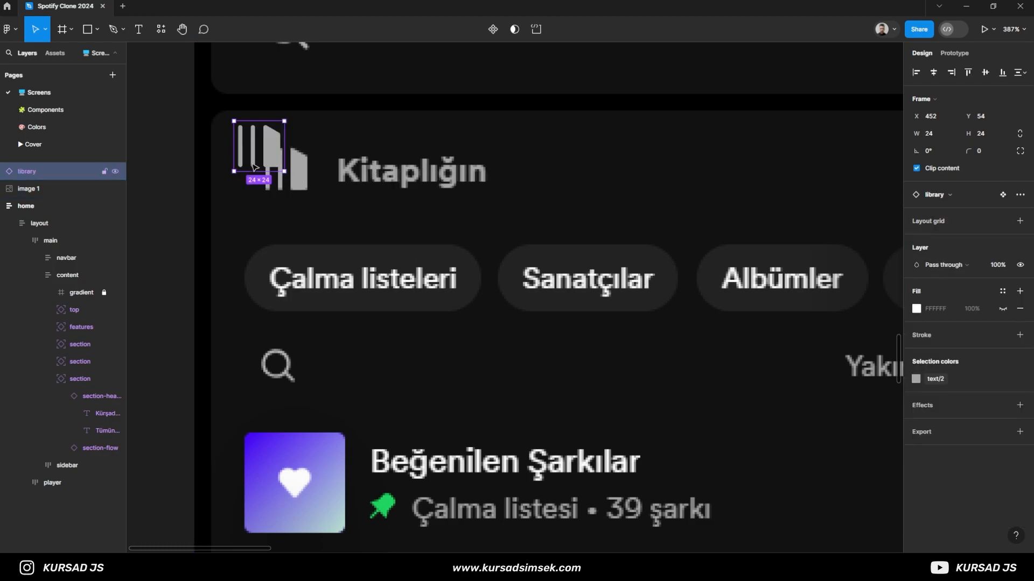
pyautogui.click(211, 181)
pyautogui.click(159, 187)
pyautogui.hotkey('ctrl', 'z')
pyautogui.hotkey('ctrl', 'z')
pyautogui.hotkey('ctrl', 'z')
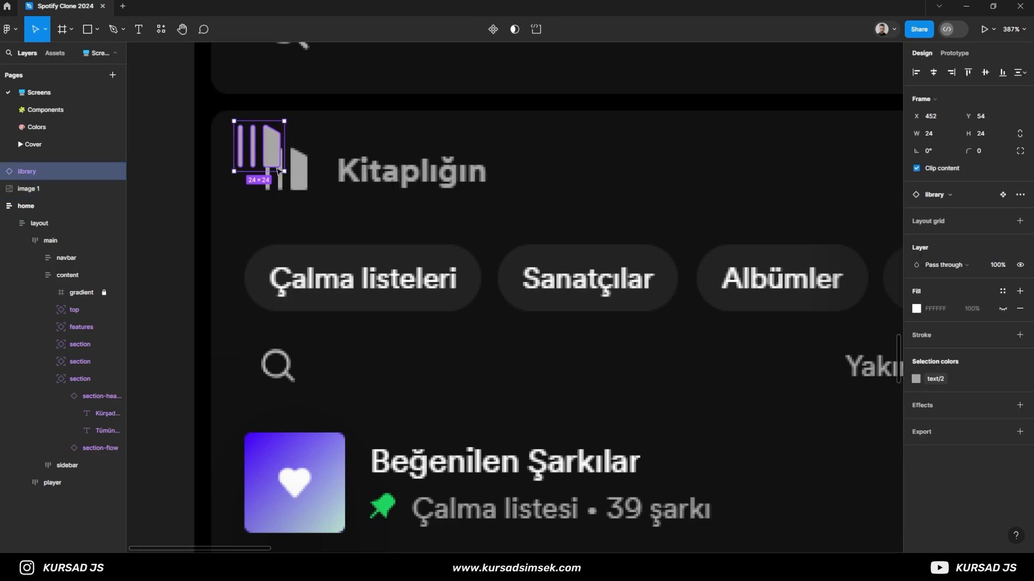
# - Swap the home icon nested inside the pasted header-item for the library icon
pyautogui.click(1, 171)
pyautogui.click(34, 190)
pyautogui.click(927, 191)
pyautogui.write('l')
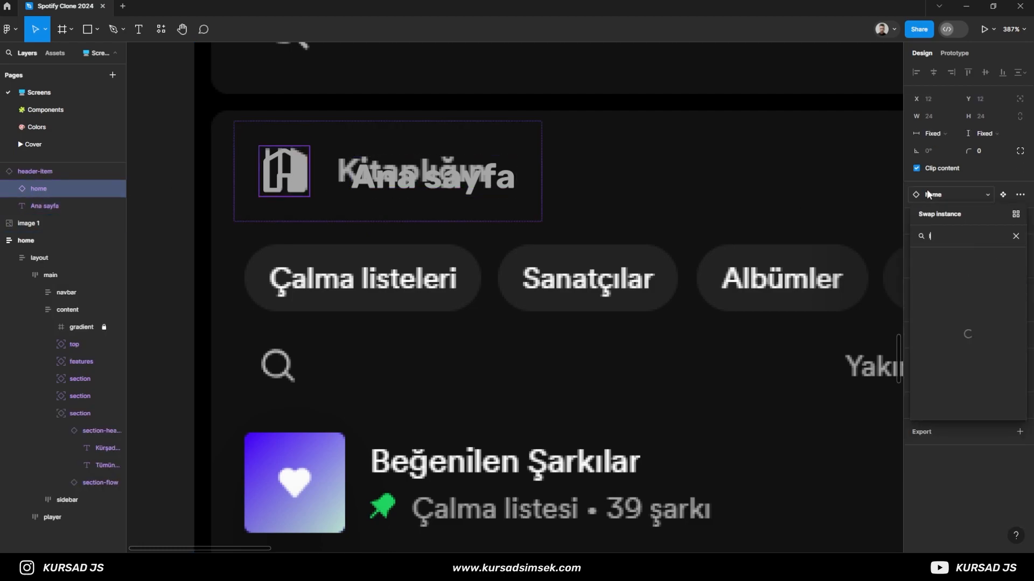
pyautogui.press('Down')
pyautogui.press('Down')
pyautogui.press('Return')
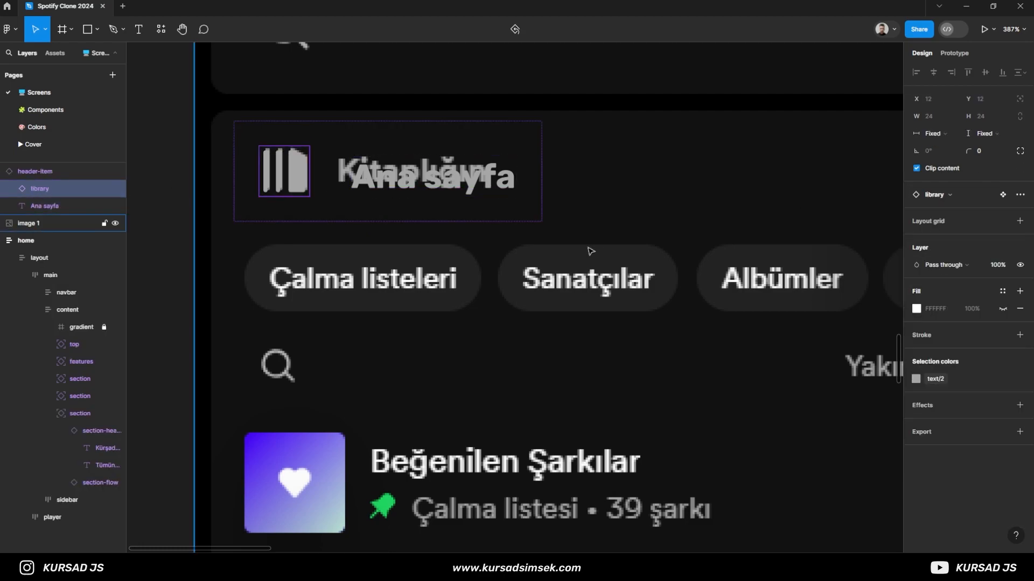
# - Replace the header-item's label text with "Kiraplığın" and align the item at X 453, Y 53
pyautogui.doubleClick(396, 174)
pyautogui.press('BackSpace')
pyautogui.write('Kiraplığın')
pyautogui.press('Escape')
pyautogui.press('Escape')
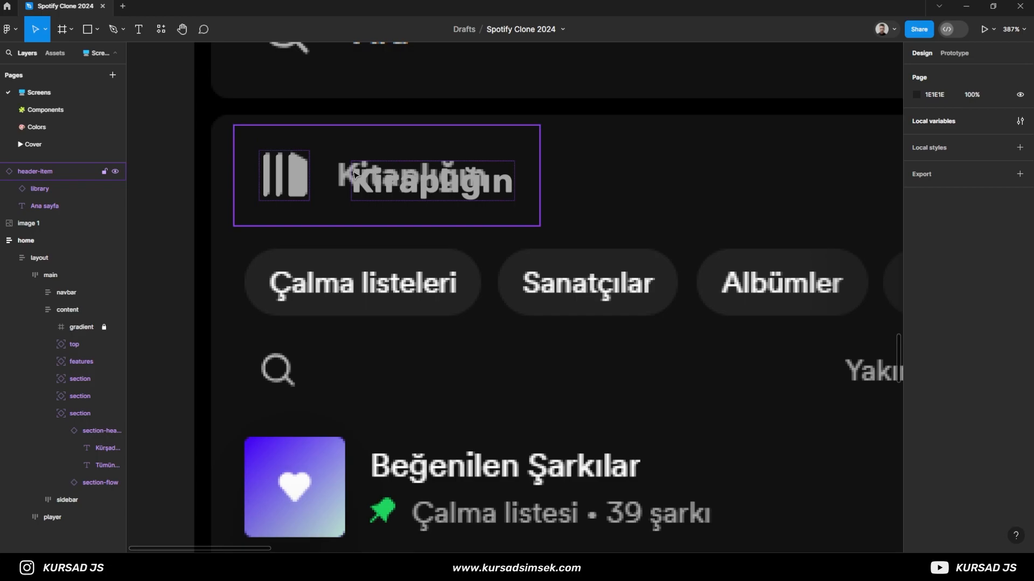
pyautogui.click(334, 192)
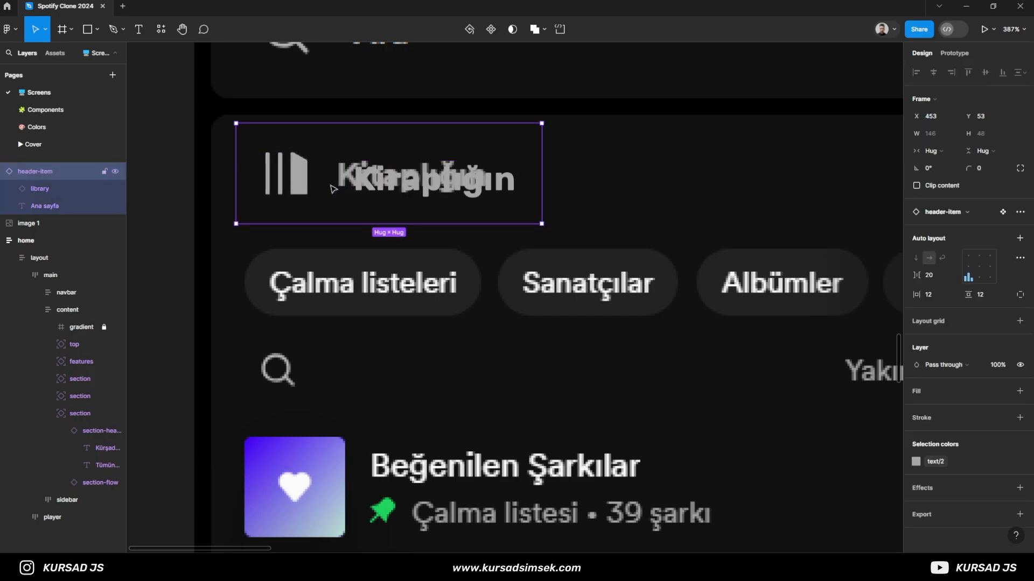
pyautogui.scroll(5, 333, 189)
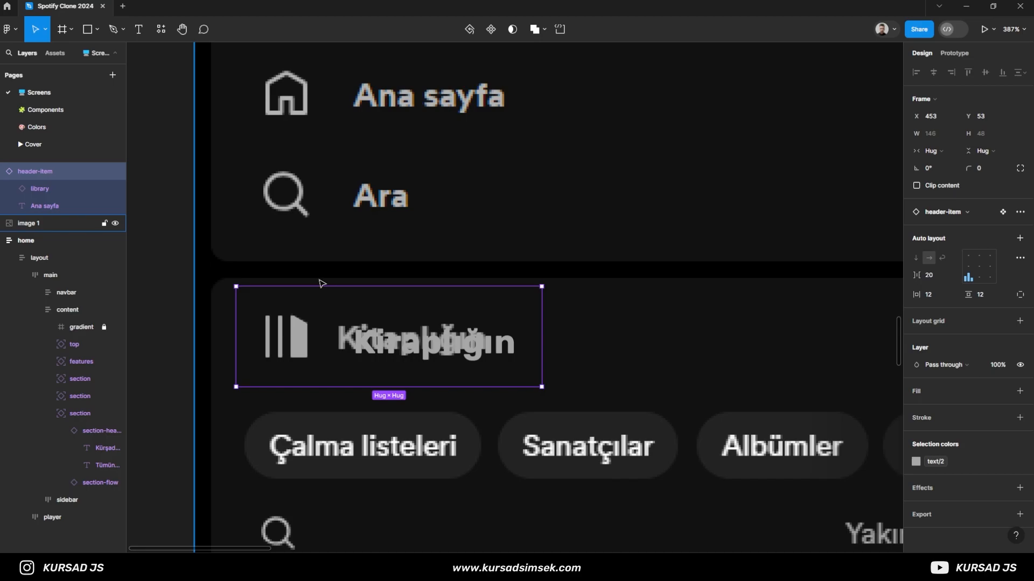
# - Copy the add icon from the Components page and place it over the plus sign in the library header on the Screens page
pyautogui.scroll(-3, 321, 283)
pyautogui.hscroll(1, 585, 334)
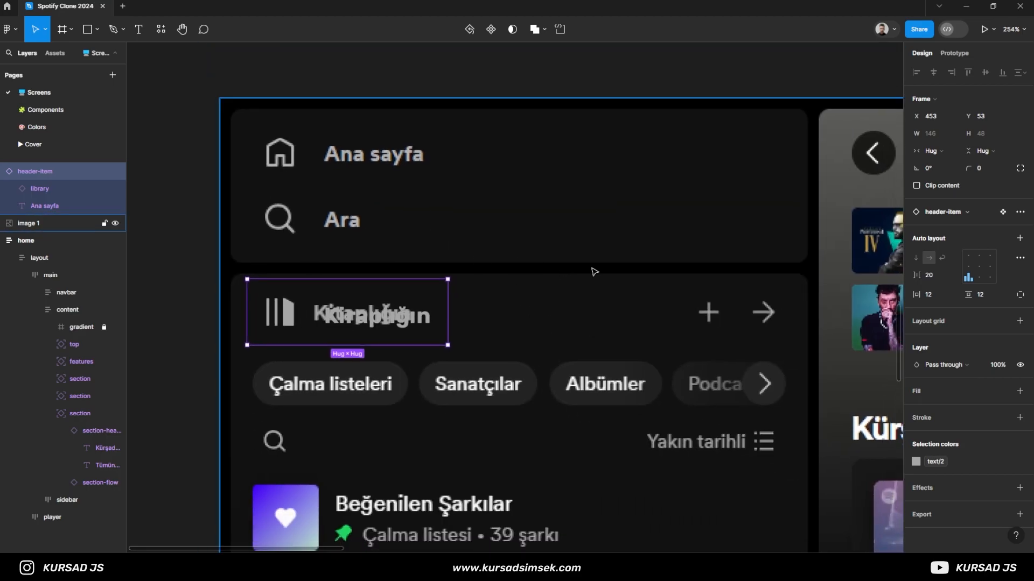
pyautogui.hscroll(1, 585, 272)
pyautogui.click(69, 109)
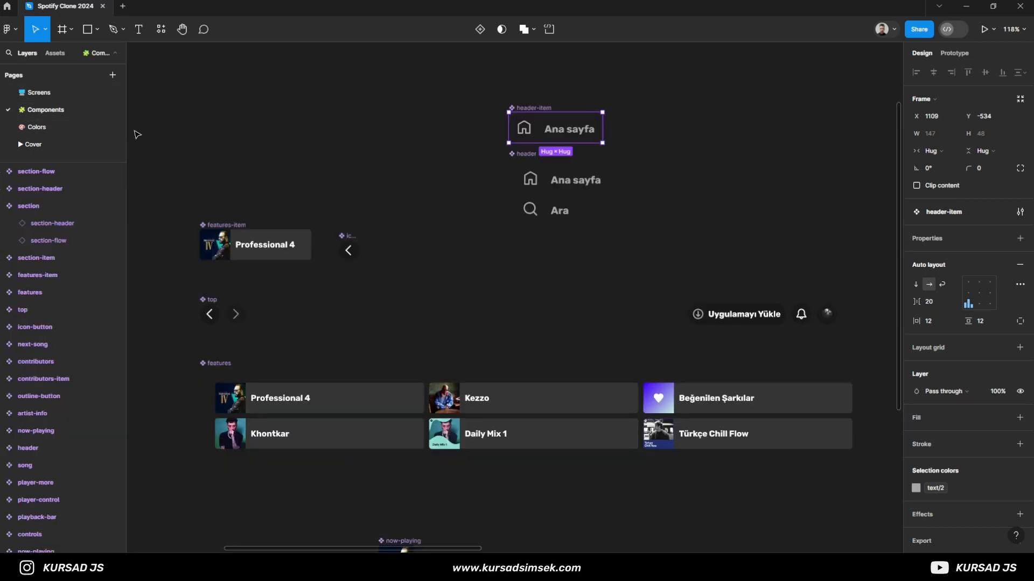
pyautogui.scroll(-2, 420, 243)
pyautogui.scroll(5, 374, 242)
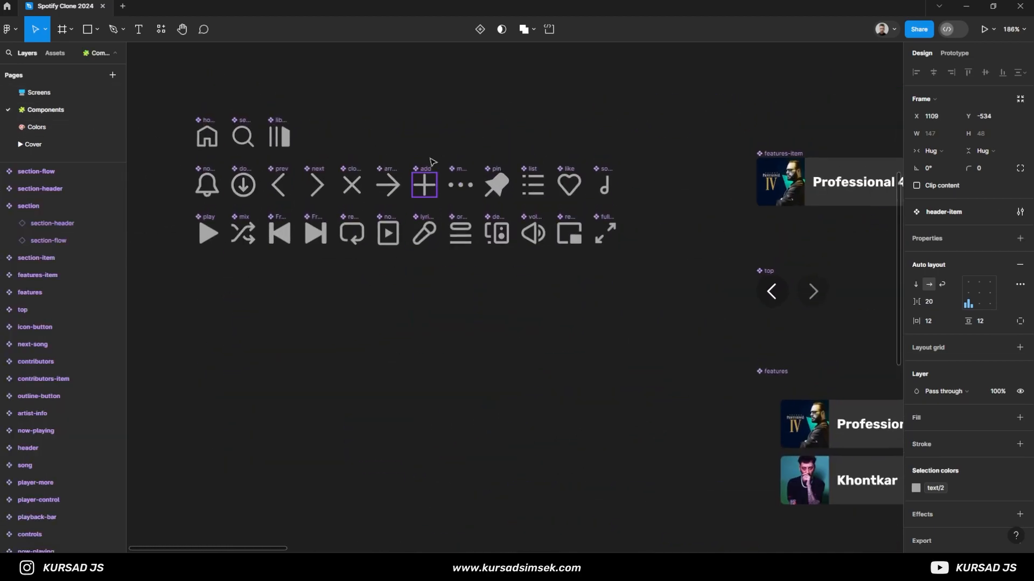
pyautogui.click(425, 173)
pyautogui.click(65, 92)
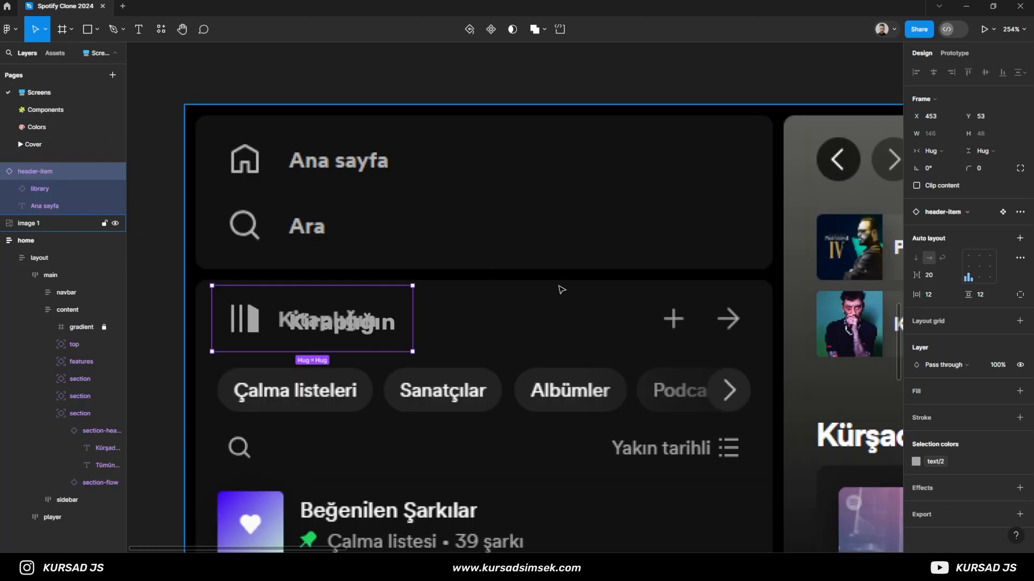
pyautogui.click(668, 319)
pyautogui.hotkey('ctrl', 'v')
pyautogui.moveTo(532, 298); pyautogui.dragTo(677, 319)
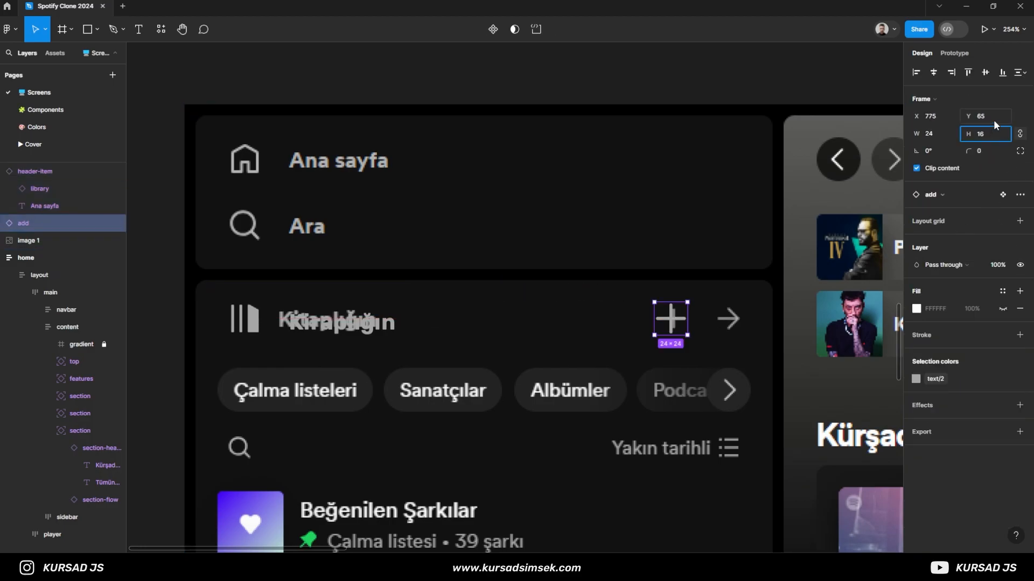
# - Resize the add icon to 16 × 16 and align it with the reference plus sign at X 781, Y 69, keeping 100% opacity
pyautogui.press('Return')
pyautogui.scroll(3, 719, 322)
pyautogui.press('Down')
pyautogui.press('Down')
pyautogui.press('Down')
pyautogui.press('Down')
pyautogui.press('Right')
pyautogui.press('0')
pyautogui.press('0')
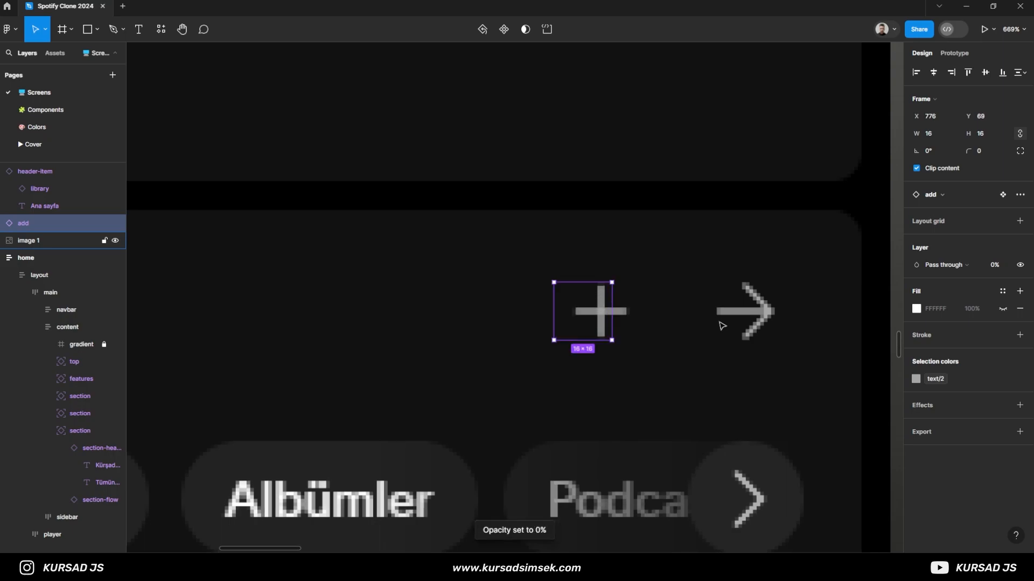
pyautogui.press('Right')
pyautogui.press('Right')
pyautogui.press('Right')
pyautogui.press('Right')
pyautogui.press('Right')
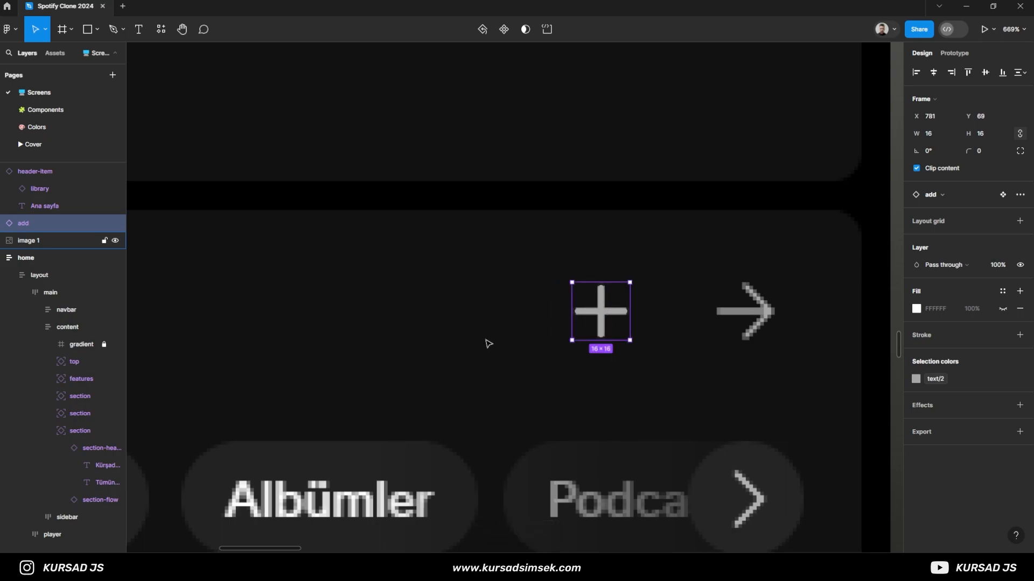
# - Duplicate the add icon onto the reference arrow at X 821, Y 69 and swap the copy for the arrow-right icon
pyautogui.scroll(-2, 491, 329)
pyautogui.keyDown('alt'); pyautogui.moveTo(617, 318); pyautogui.dragTo(713, 315); pyautogui.keyUp('alt')
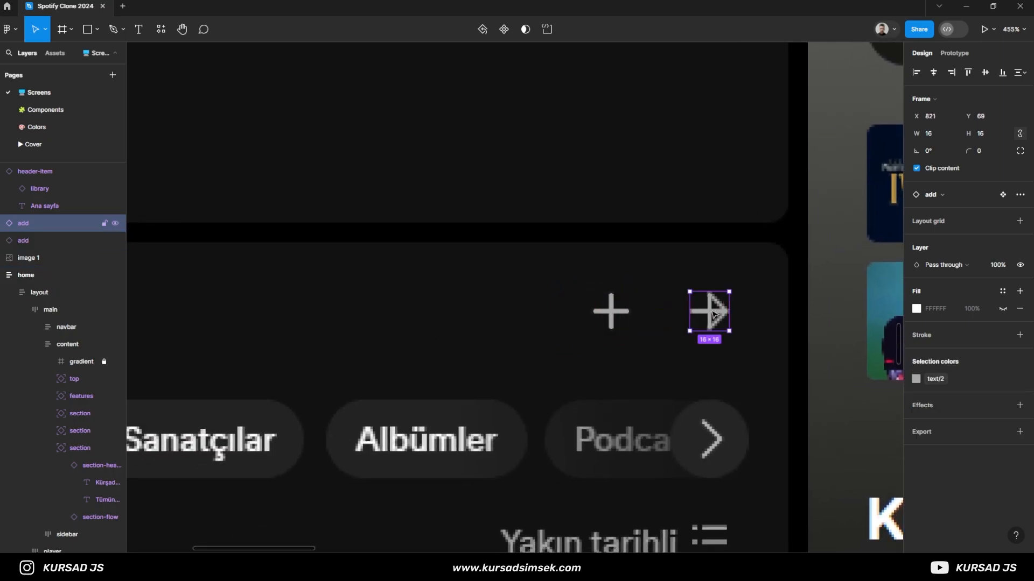
pyautogui.click(926, 197)
pyautogui.write('arr')
pyautogui.press('Return')
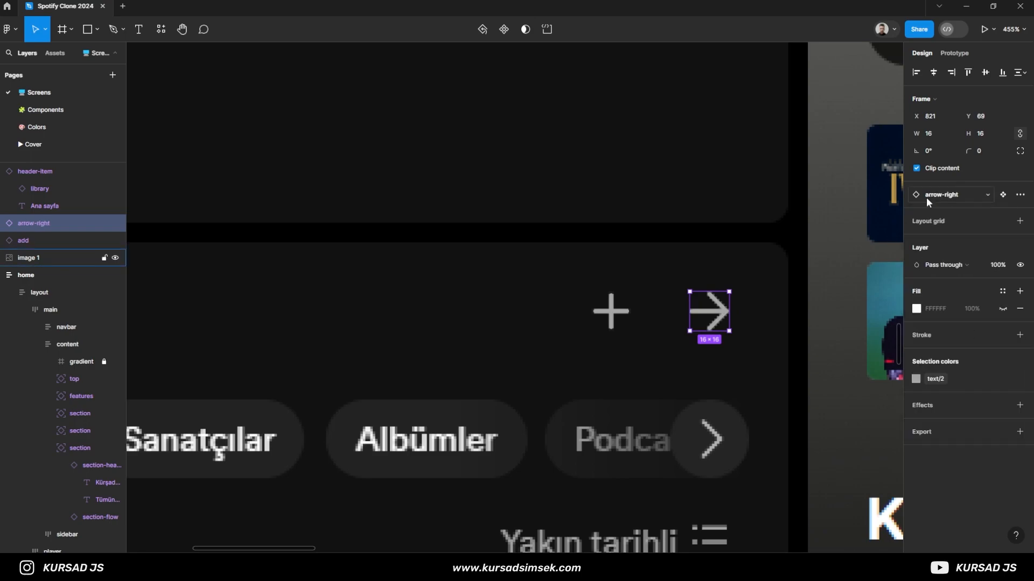
# - Check the spacing between the add and arrow-right icons in the library header
pyautogui.click(457, 318)
pyautogui.moveTo(675, 321); pyautogui.dragTo(685, 320)
pyautogui.hotkey('ctrl', 'z')
pyautogui.click(618, 314)
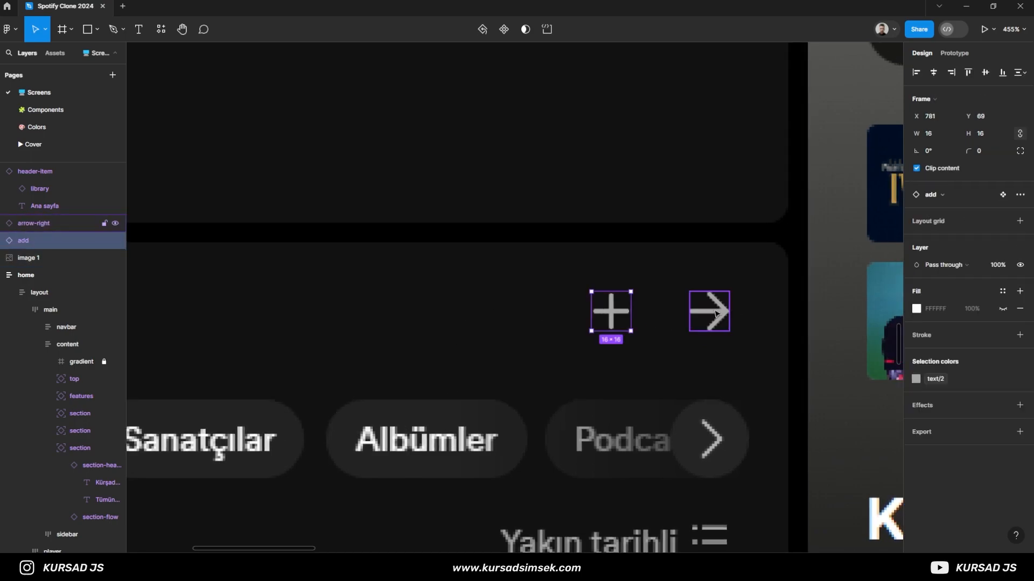
pyautogui.keyDown('shift'); pyautogui.click(707, 314); pyautogui.keyUp('shift')
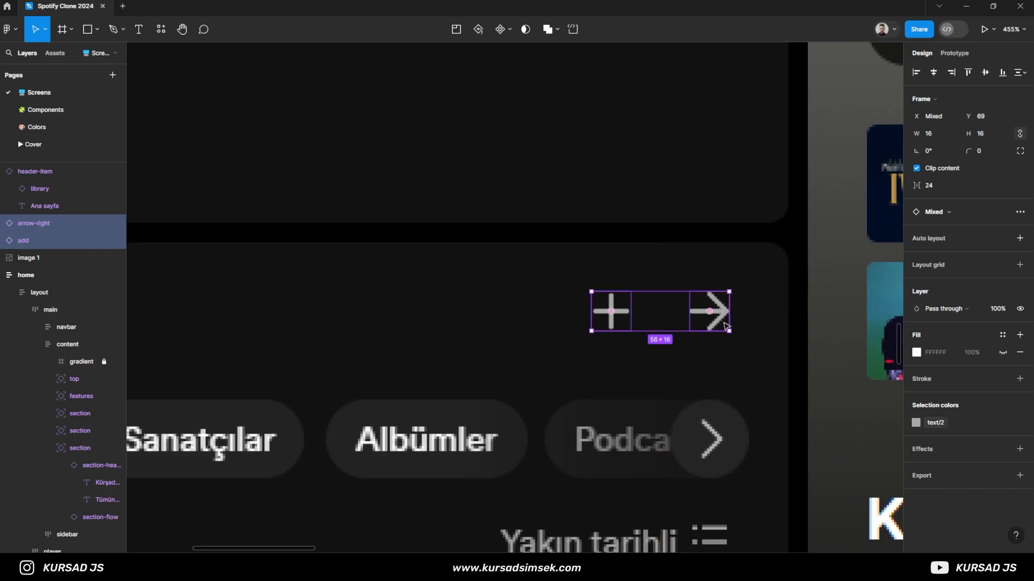
pyautogui.click(713, 337)
pyautogui.click(709, 318)
pyautogui.press('alt')
pyautogui.click(639, 339)
# - Group the add and arrow-right icons together
pyautogui.scroll(-3, 639, 339)
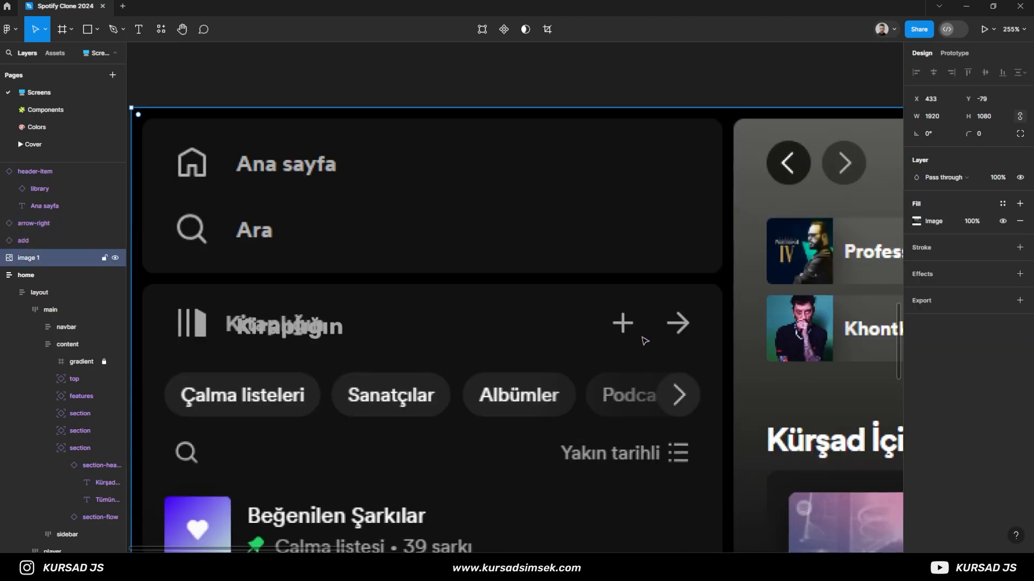
pyautogui.scroll(-1, 644, 342)
pyautogui.click(682, 322)
pyautogui.keyDown('shift'); pyautogui.click(624, 323); pyautogui.keyUp('shift')
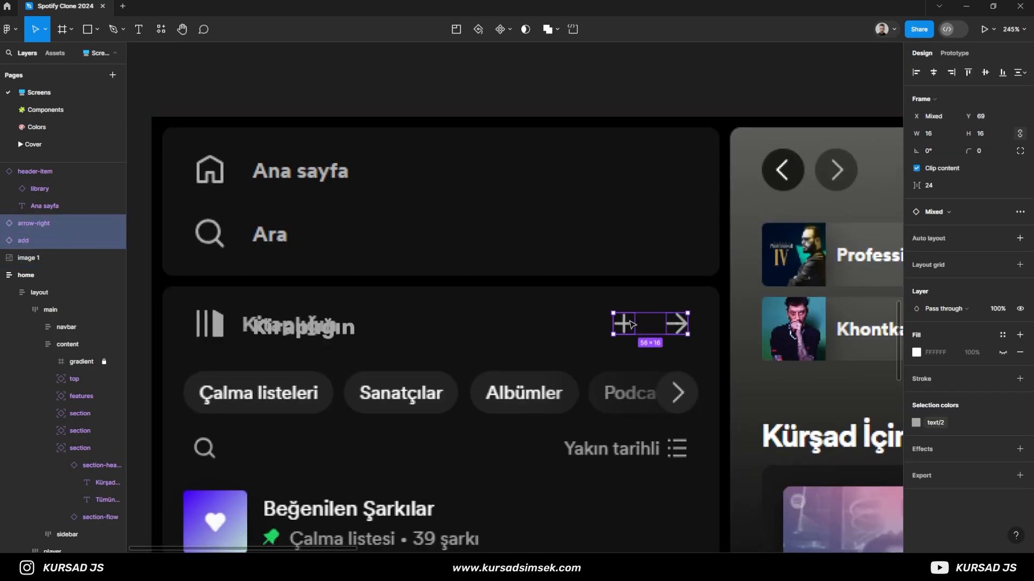
pyautogui.hotkey('ctrl', 'g')
# - Wrap the header-item and the icon group in a horizontal auto layout frame, vertically centred with automatic spacing
pyautogui.scroll(-2, 599, 319)
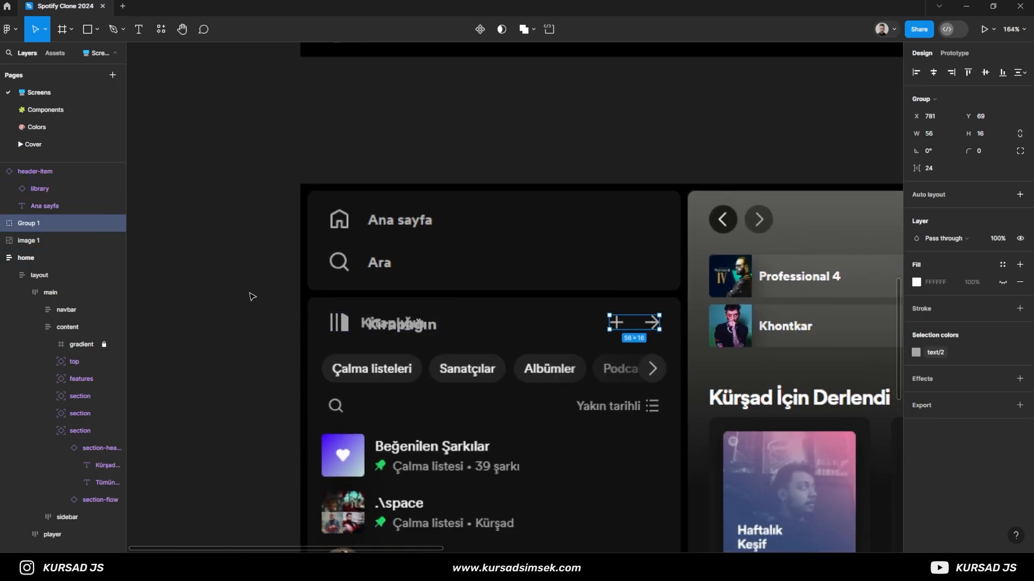
pyautogui.hotkey('ctrl', 'a')
pyautogui.hotkey('shift', 'a')
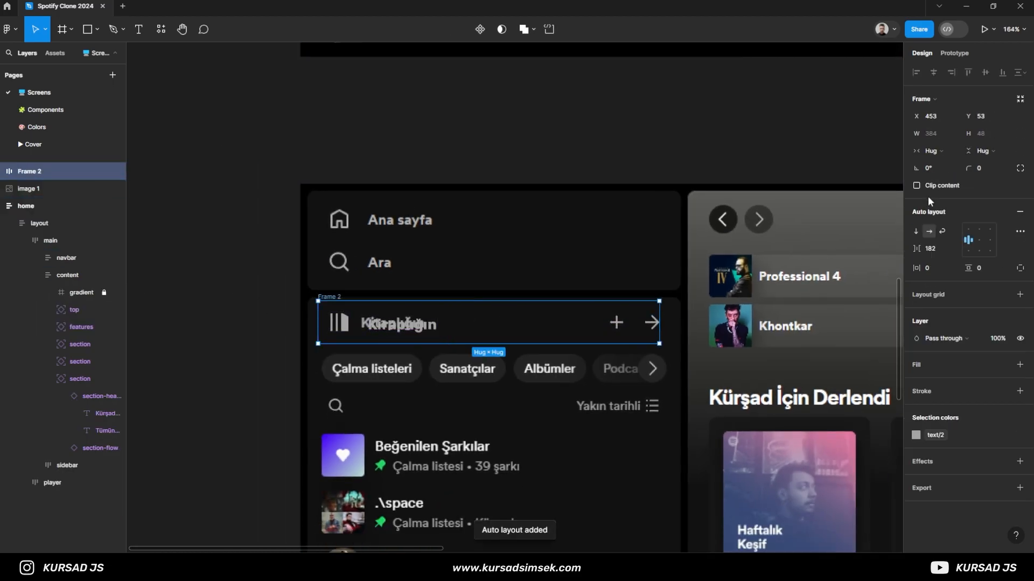
pyautogui.doubleClick(978, 241)
# - Rename the new auto layout frame as "header"
pyautogui.doubleClick(32, 172)
pyautogui.write('header')
pyautogui.press('Return')
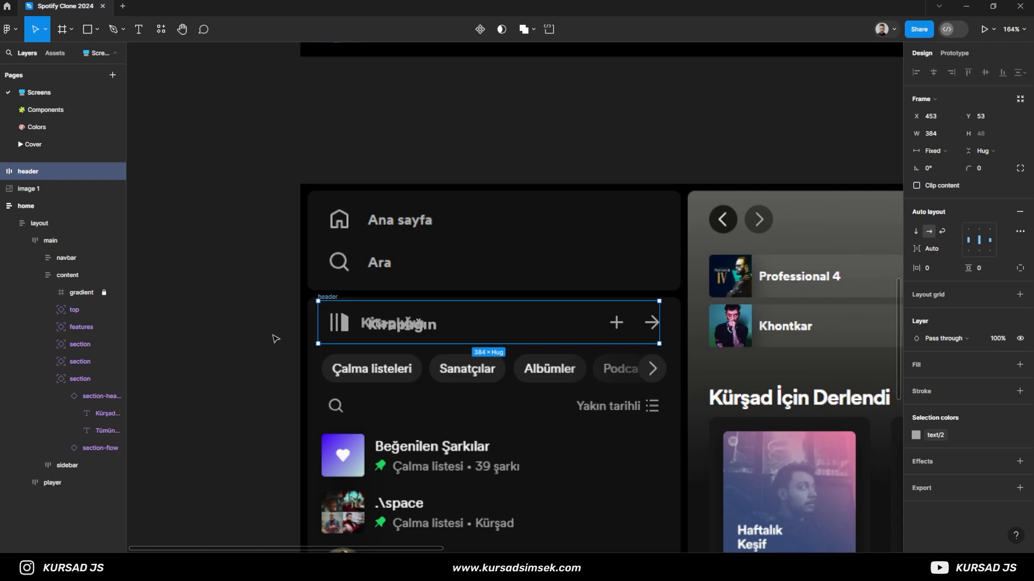
# - Copy the search icon from the Components page, resize it to 16 × 16 and place it over the library's magnifier at X 465, Y 163
pyautogui.scroll(3, 278, 328)
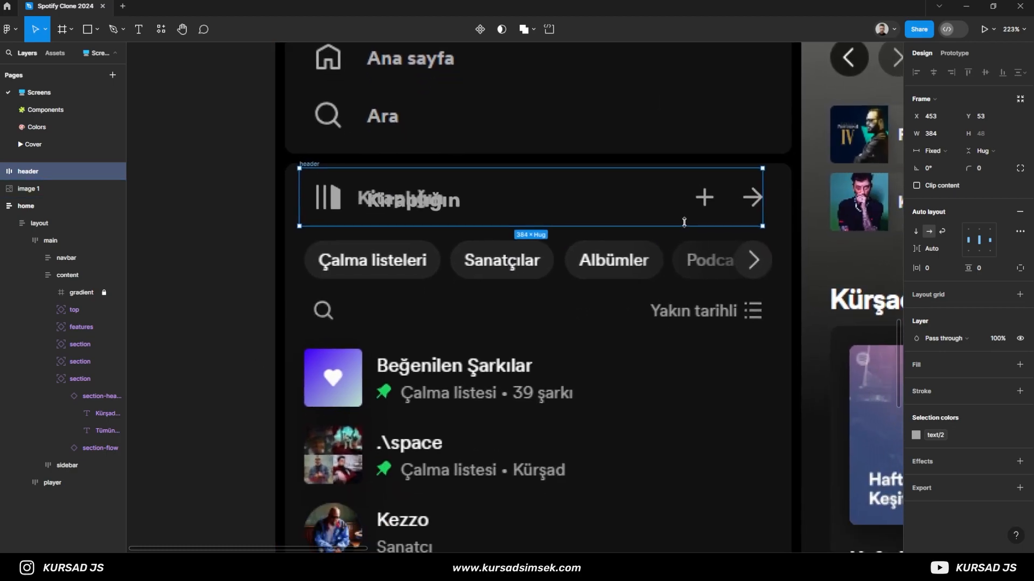
pyautogui.click(46, 110)
pyautogui.click(247, 124)
pyautogui.hotkey('ctrl', 'c')
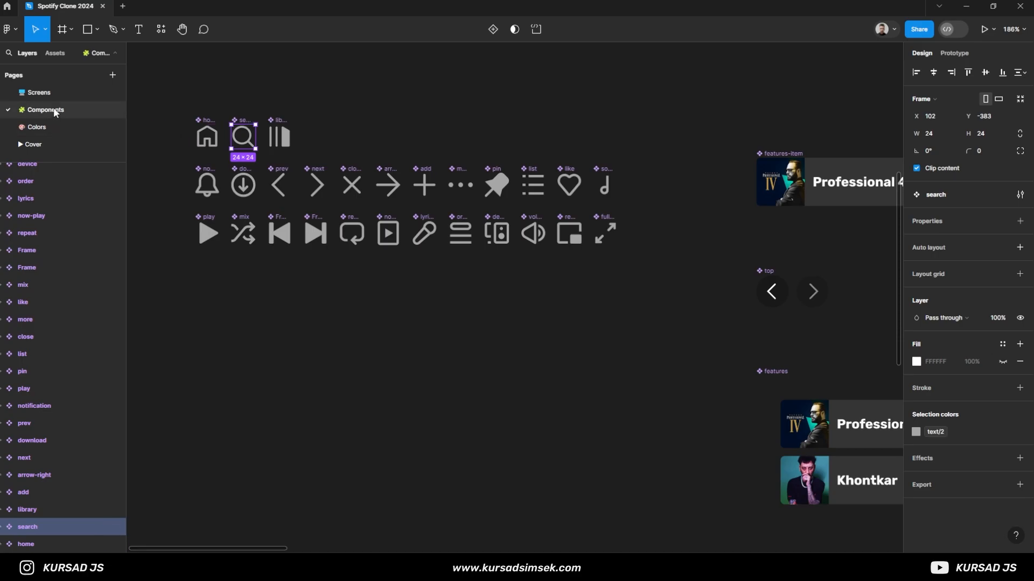
pyautogui.click(38, 92)
pyautogui.hotkey('ctrl', 'v')
pyautogui.moveTo(518, 308); pyautogui.dragTo(326, 324)
pyautogui.press('Return')
pyautogui.scroll(5, 300, 312)
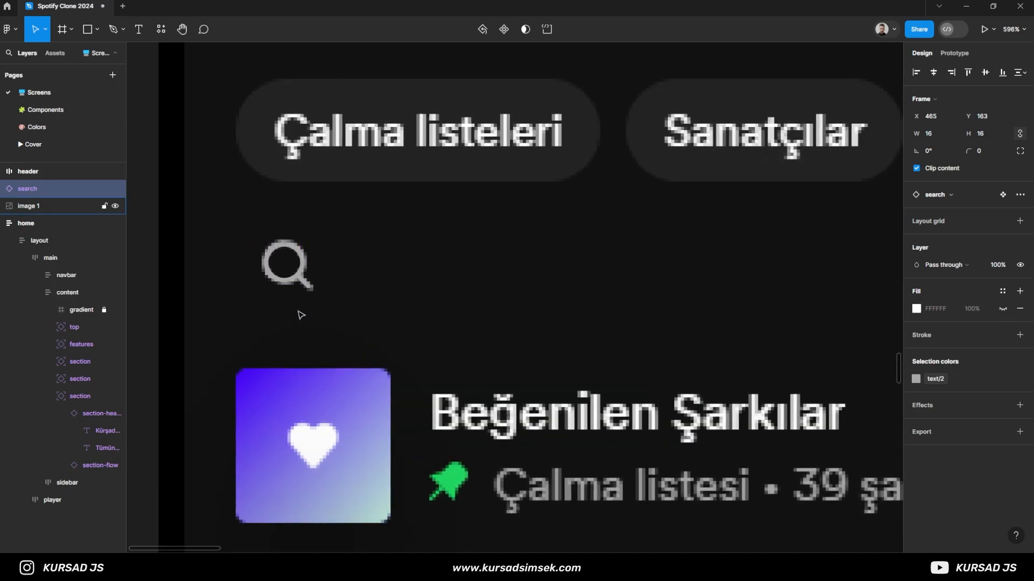
# - Duplicate the search icon to X 821, Y 163, beside "Yakın tarihli", and swap the copy for the list icon
pyautogui.scroll(-5, 420, 304)
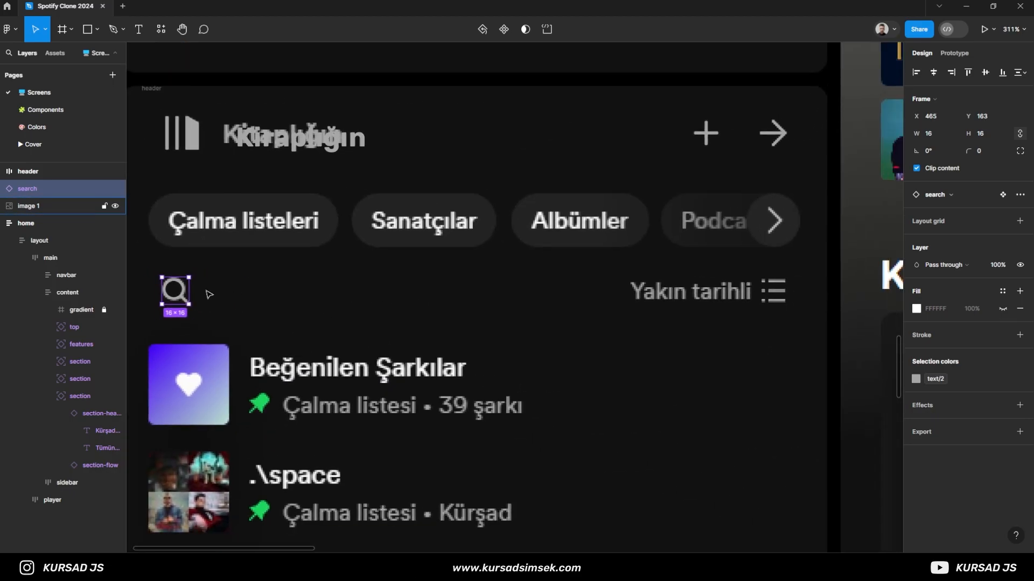
pyautogui.moveTo(192, 296); pyautogui.dragTo(776, 301)
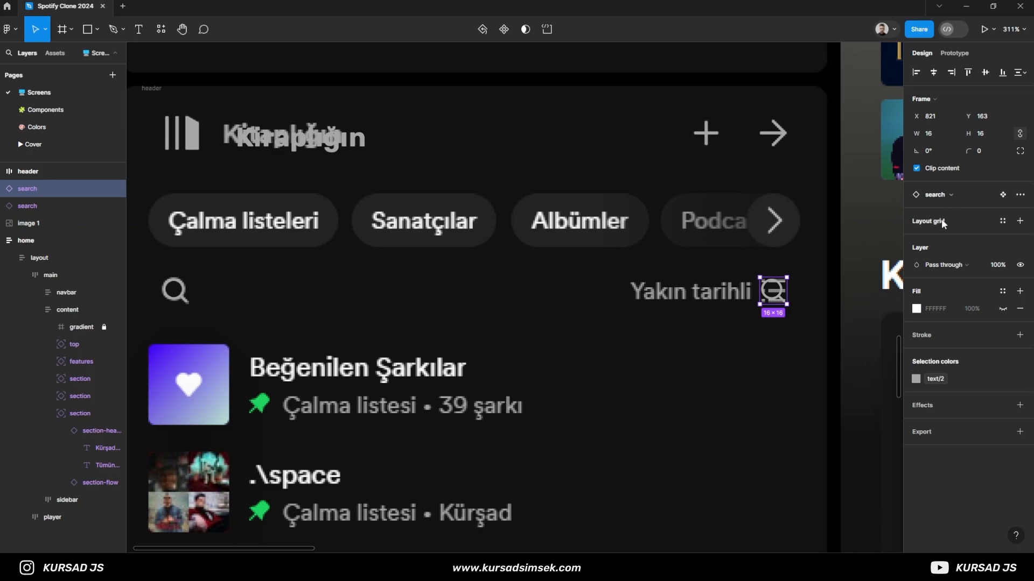
pyautogui.click(939, 196)
pyautogui.write('lis')
pyautogui.press('Return')
pyautogui.scroll(6, 817, 329)
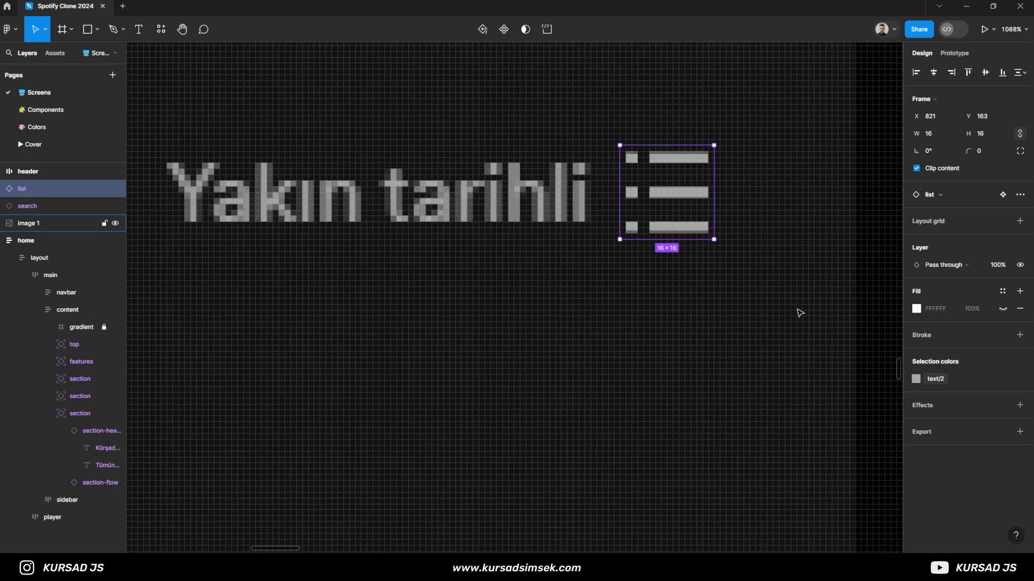
# - Add a text layer reading "Yakın tarihli" over the same label in the reference screenshot
pyautogui.scroll(-6, 753, 320)
pyautogui.press('t')
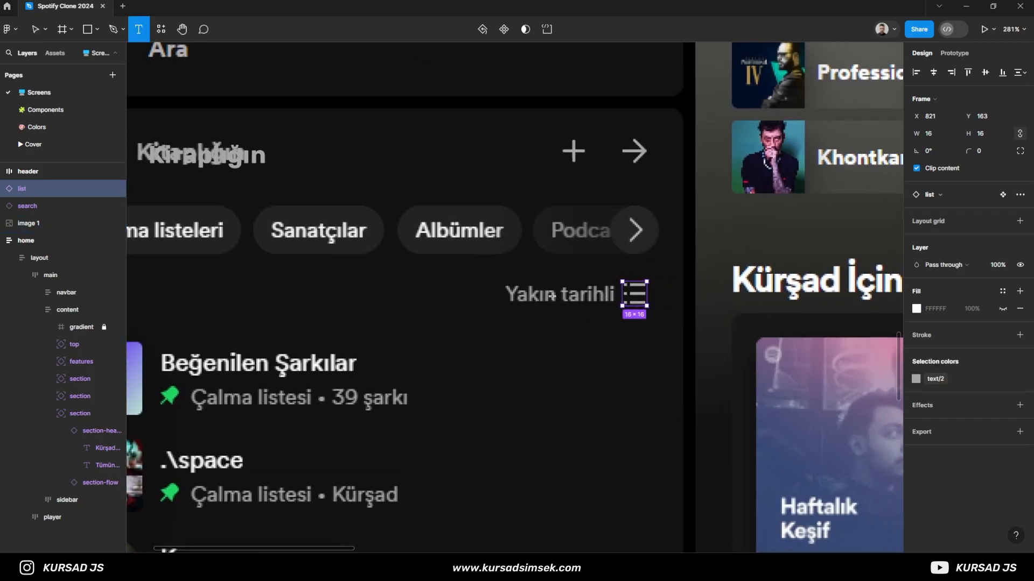
pyautogui.click(510, 295)
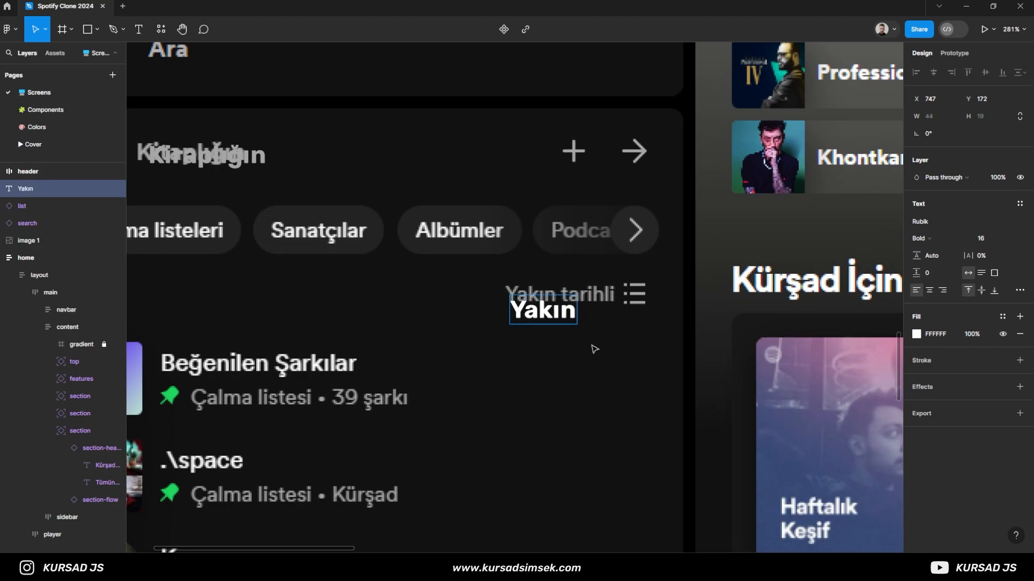
pyautogui.write('Yakın tarihli')
pyautogui.press('Escape')
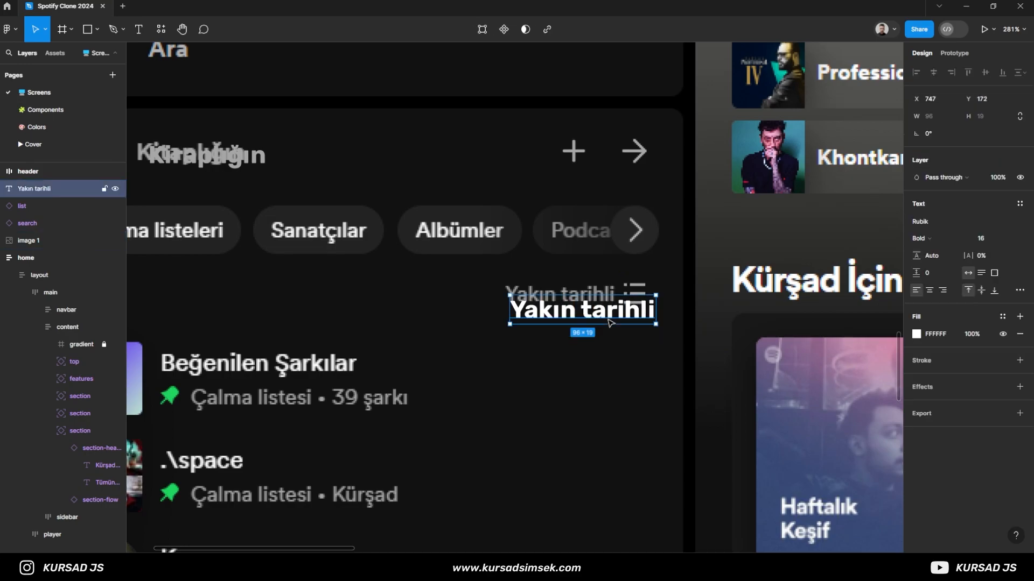
# - Style the "Yakın tarihli" text as Regular, size 13, with the text/2 colour
pyautogui.write('13')
pyautogui.press('Return')
pyautogui.click(921, 238)
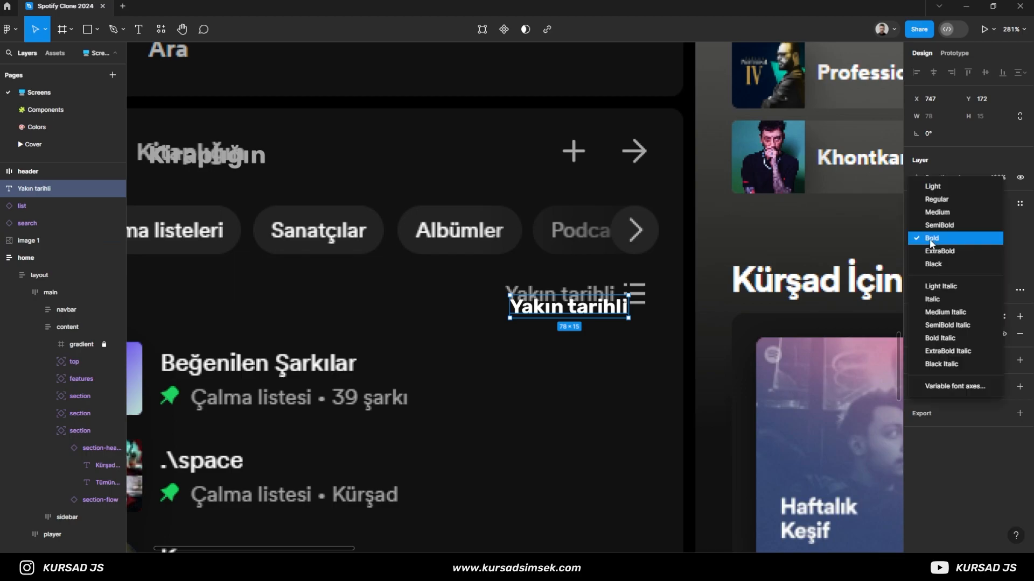
pyautogui.click(942, 203)
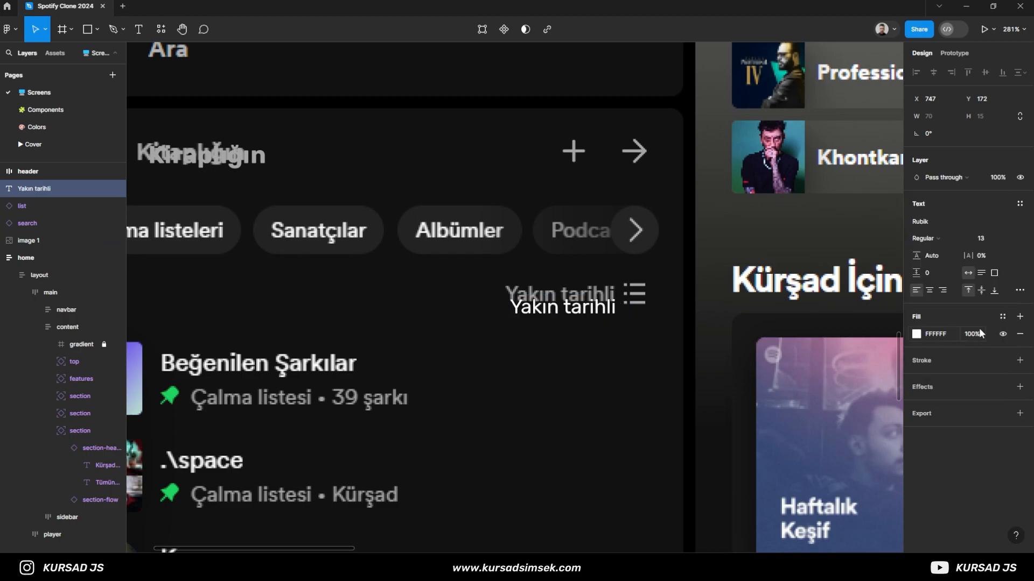
pyautogui.click(1002, 317)
pyautogui.click(815, 490)
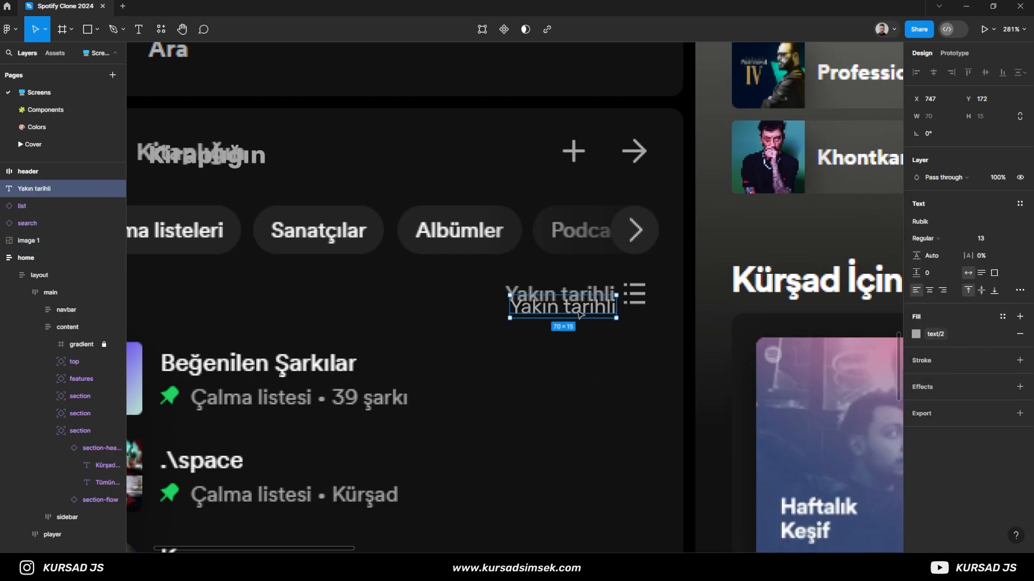
# - Right-align the "Yakın tarihli" text and move it over the reference label at X 745, Y 164
pyautogui.moveTo(578, 313); pyautogui.dragTo(576, 302)
pyautogui.click(942, 290)
pyautogui.scroll(4, 613, 313)
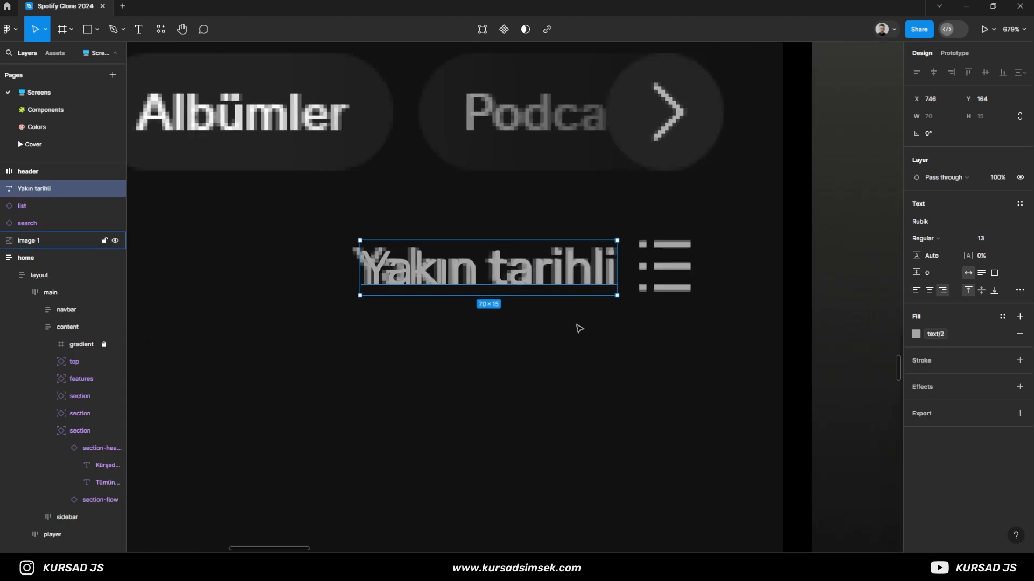
pyautogui.scroll(1, 585, 332)
pyautogui.press('Left')
# - Wrap the "Yakın tarihli" text and the list icon in a horizontal auto layout frame
pyautogui.keyDown('shift'); pyautogui.click(657, 291); pyautogui.keyUp('shift')
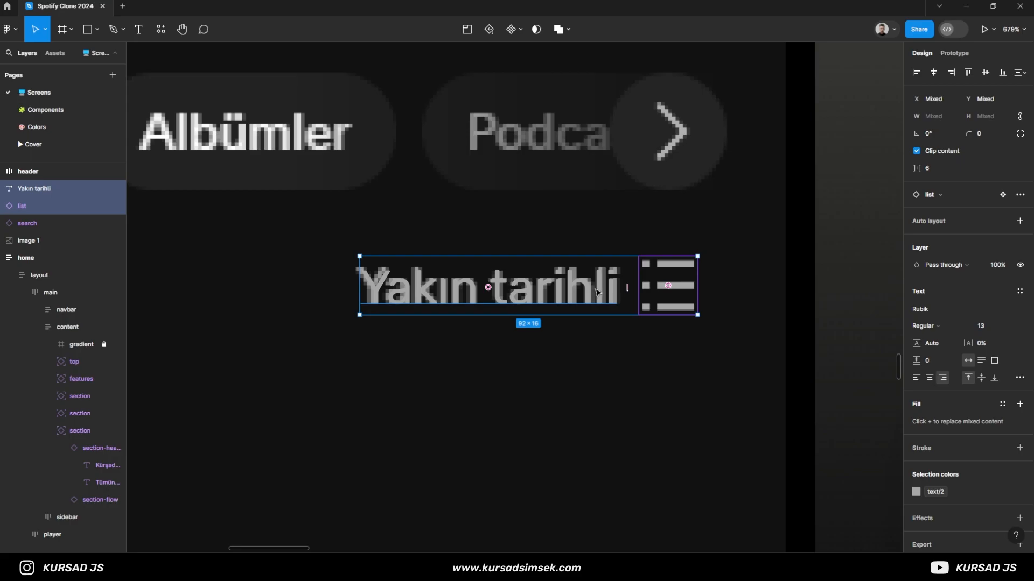
pyautogui.hotkey('ctrl', 'g')
pyautogui.scroll(-5, 618, 311)
pyautogui.hotkey('shift', 'a')
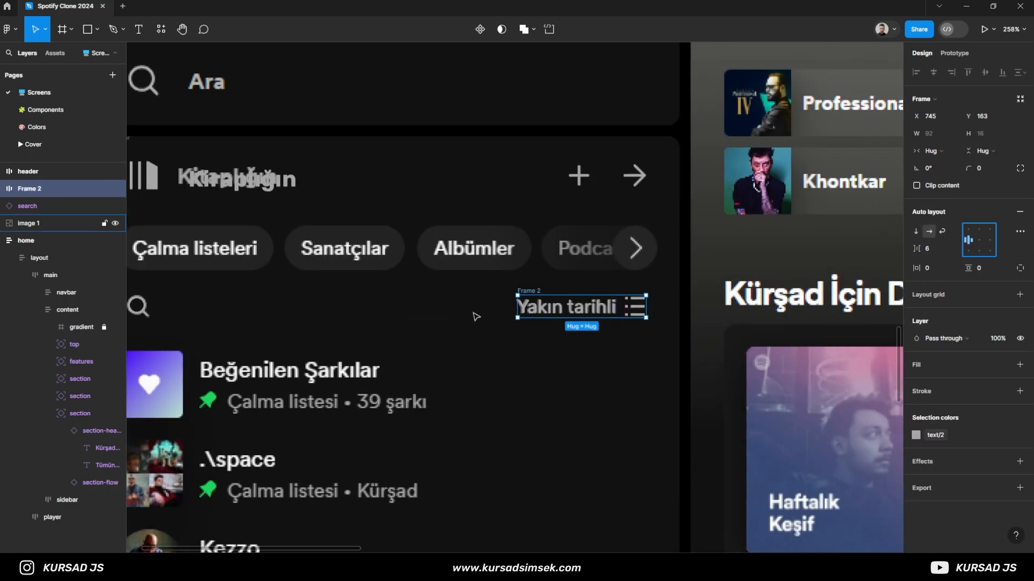
# - Wrap the small search icon and the "Yakın tarihli" frame in an auto layout frame named "filter"
pyautogui.scroll(-3, 476, 316)
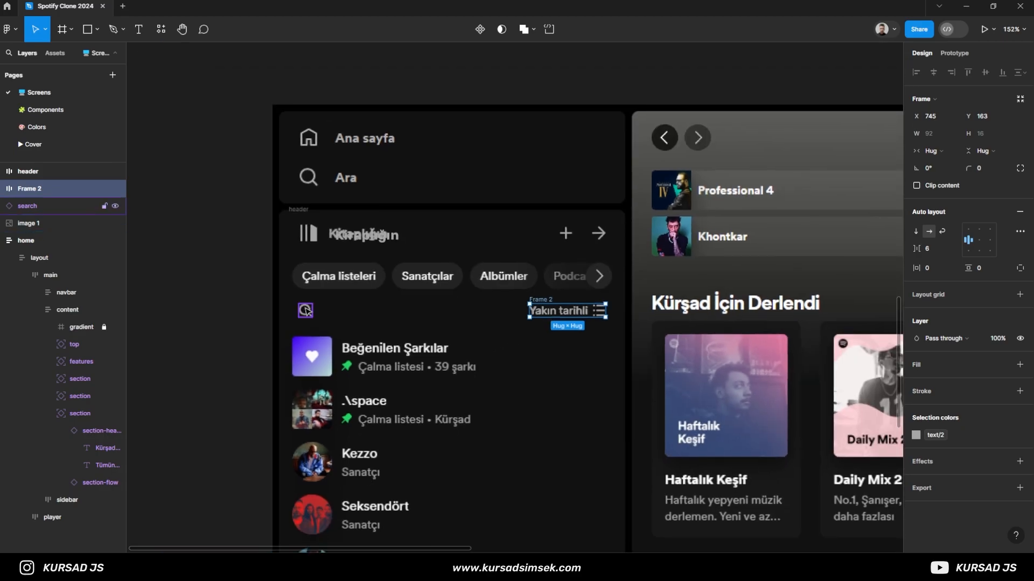
pyautogui.keyDown('shift'); pyautogui.click(306, 311); pyautogui.keyUp('shift')
pyautogui.hotkey('ctrl', 'g')
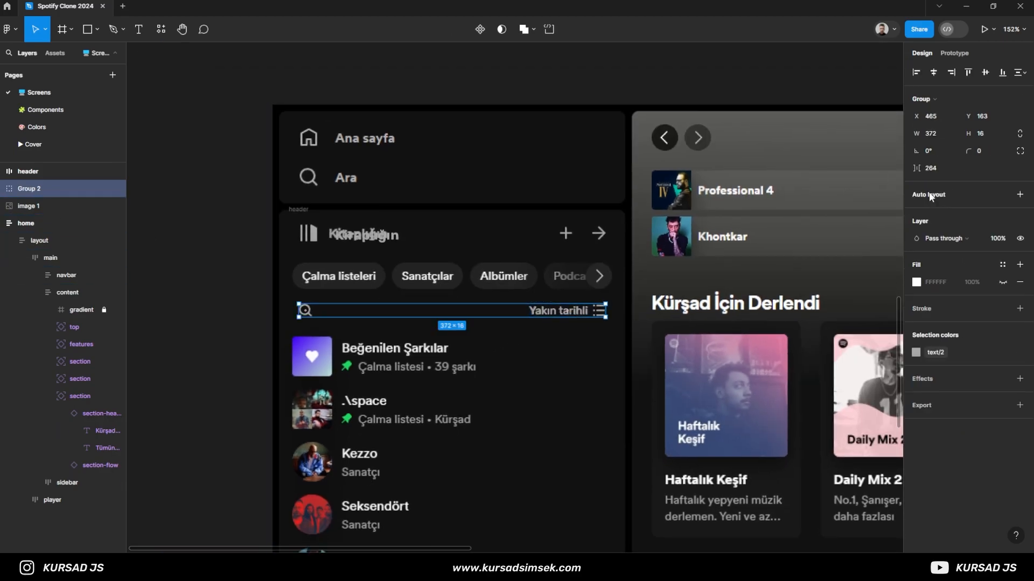
pyautogui.hotkey('shift', 'a')
pyautogui.hotkey('ctrl', 'r')
pyautogui.write('filter')
pyautogui.press('Return')
pyautogui.click(237, 271)
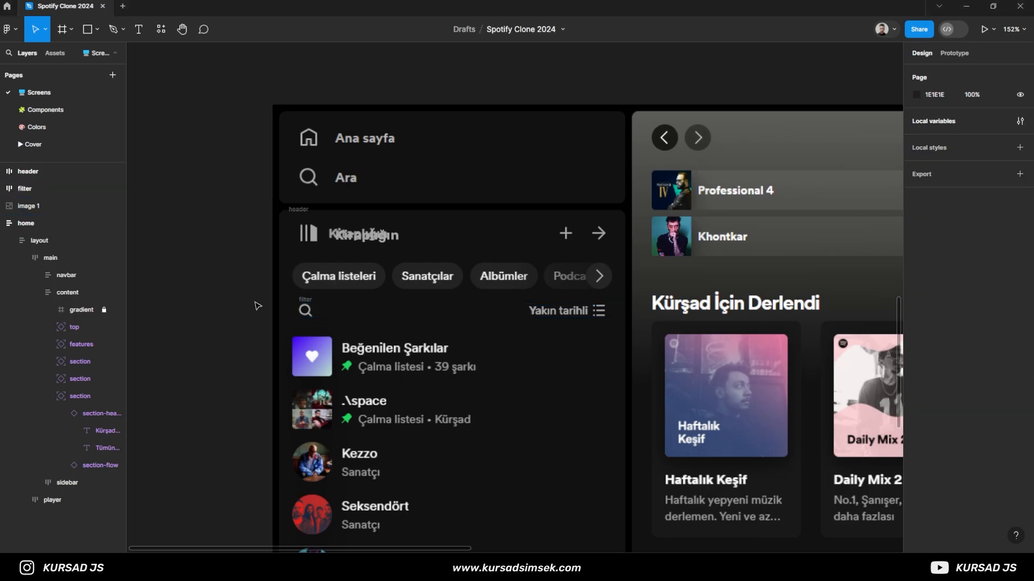
# - Copy the icon-button component from the Components page and paste it onto the Screens page near the chip row's arrow
pyautogui.scroll(-1, 242, 316)
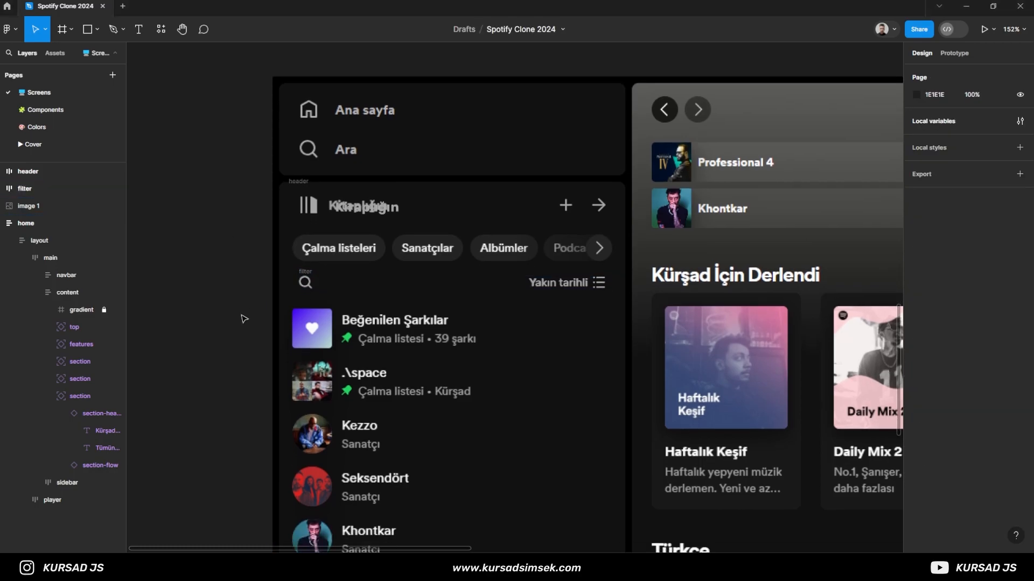
pyautogui.click(45, 109)
pyautogui.moveTo(673, 151); pyautogui.dragTo(568, 214)
pyautogui.scroll(4, 347, 188)
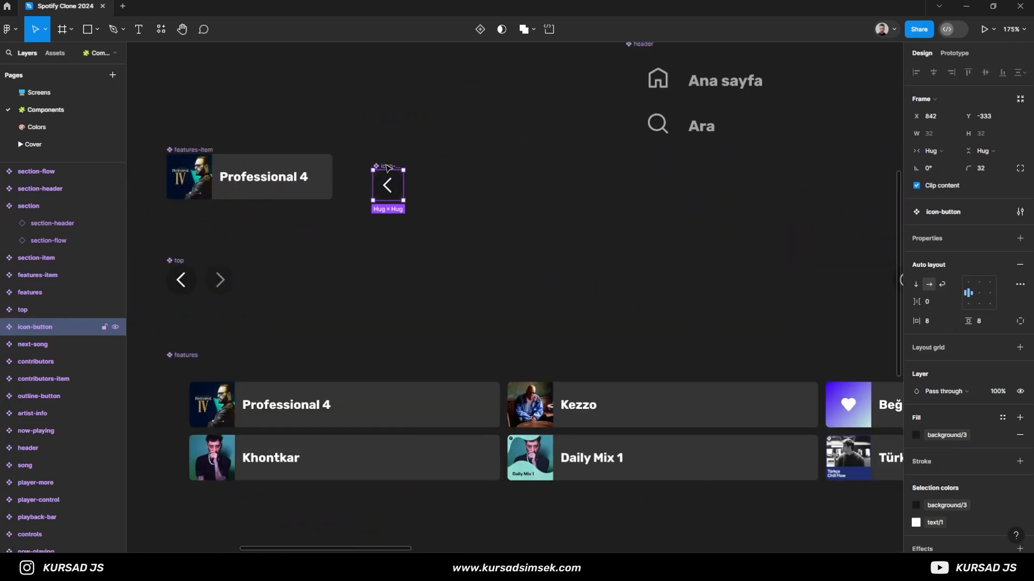
pyautogui.click(58, 98)
pyautogui.scroll(4, 616, 244)
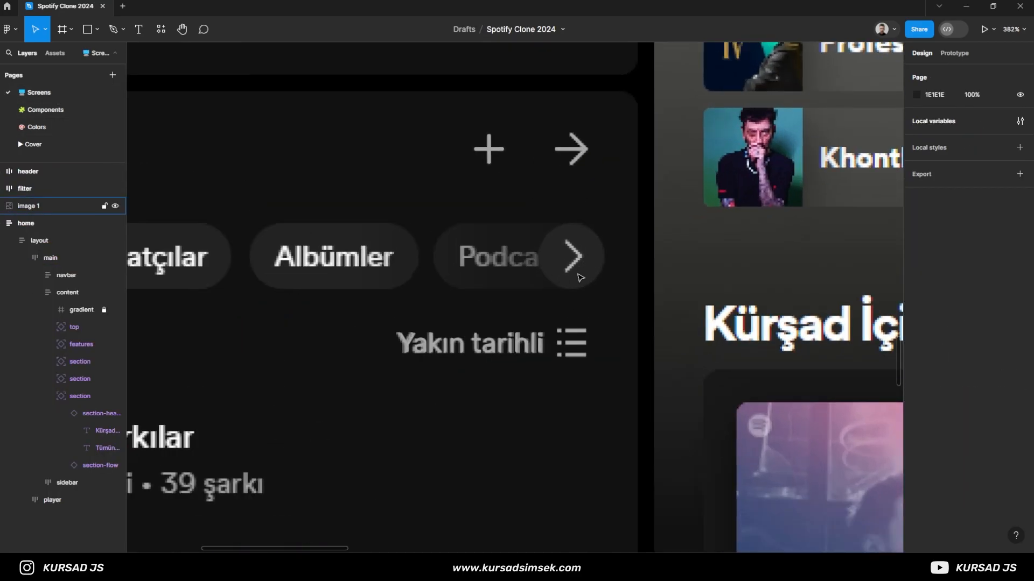
pyautogui.click(581, 269)
pyautogui.hotkey('ctrl', 'v')
# - Position the pasted icon-button over the chip row's arrow at X 813, Y 113
pyautogui.moveTo(507, 299); pyautogui.dragTo(562, 258)
pyautogui.press('Up')
pyautogui.press('Up')
pyautogui.press('Right')
pyautogui.press('Left')
pyautogui.press('Down')
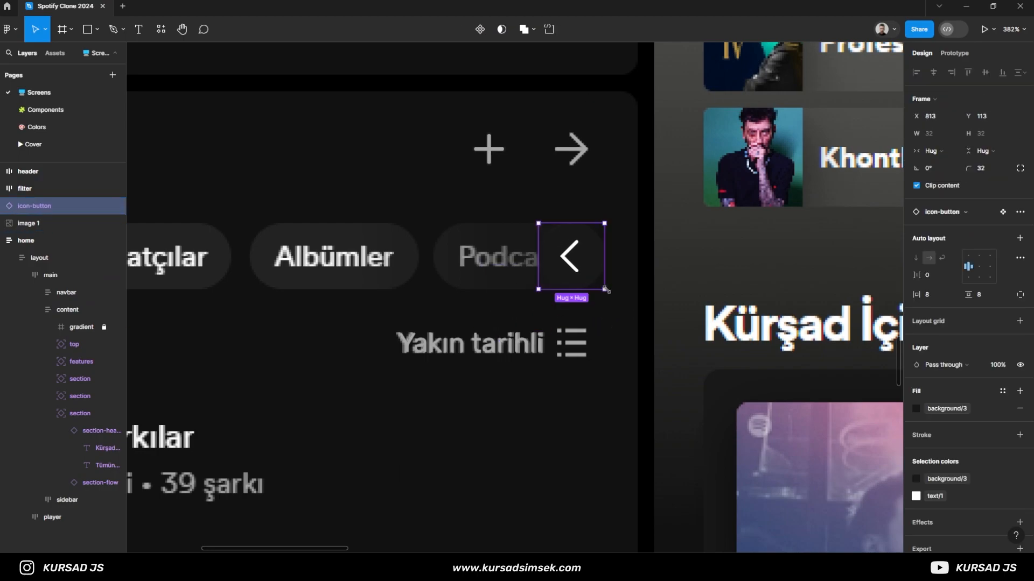
# - Swap the prev icon inside the icon-button for the next icon
pyautogui.press('Return')
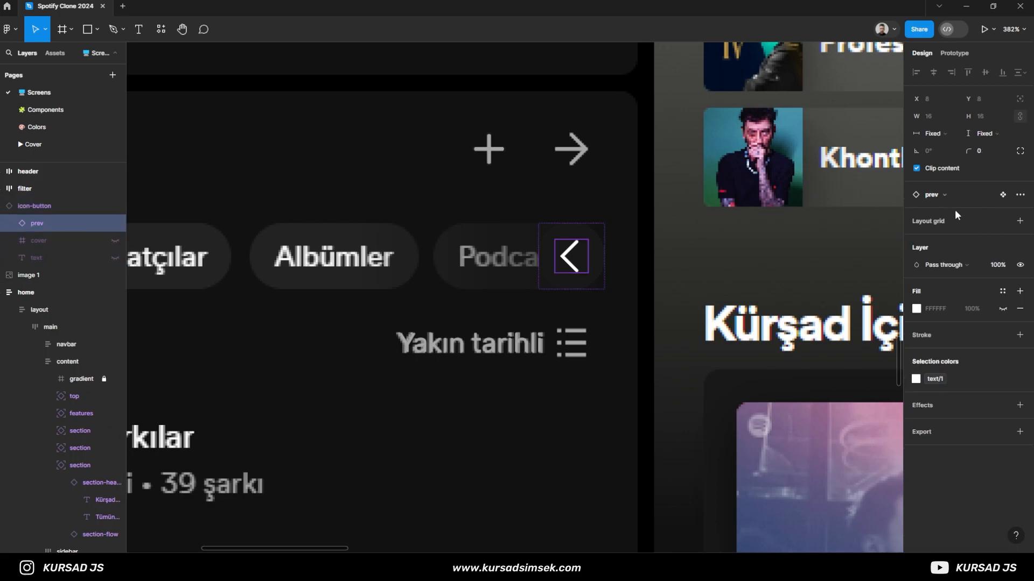
pyautogui.click(947, 195)
pyautogui.write('next')
pyautogui.press('Return')
pyautogui.scroll(-1, 542, 263)
pyautogui.moveTo(300, 256); pyautogui.dragTo(488, 240)
pyautogui.scroll(-1, 447, 237)
pyautogui.click(259, 140)
# - Draw a frame of about 56 × 32 over the start of the "Çalma listeleri" chip
pyautogui.click(71, 29)
pyautogui.click(65, 54)
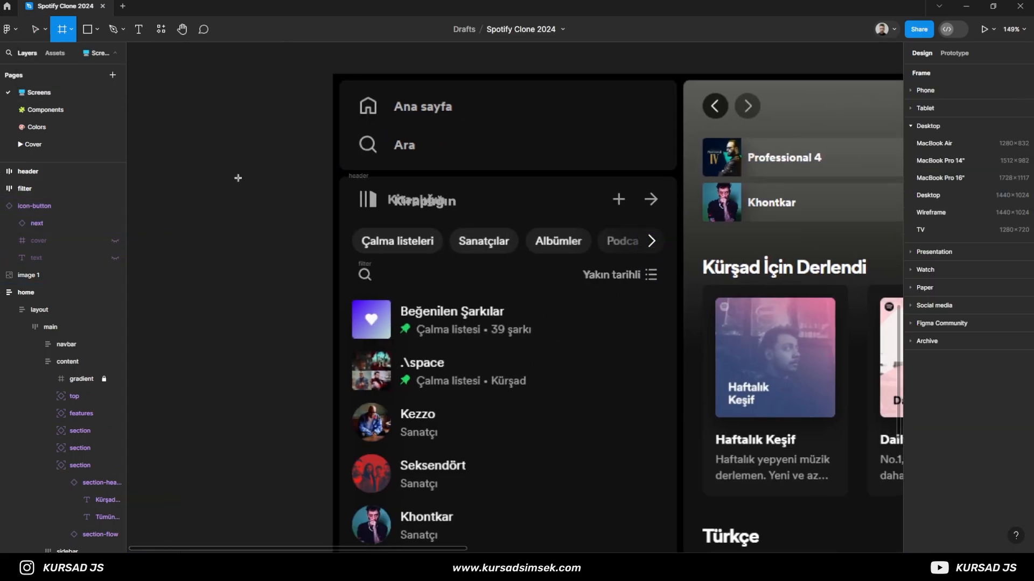
pyautogui.scroll(4, 365, 259)
pyautogui.moveTo(365, 259); pyautogui.dragTo(260, 251)
pyautogui.scroll(1, 261, 252)
pyautogui.moveTo(232, 188); pyautogui.dragTo(326, 240)
# - Add a text layer reading "Çalma listeleri" inside the new frame
pyautogui.press('t')
pyautogui.click(286, 224)
pyautogui.write('Çalma')
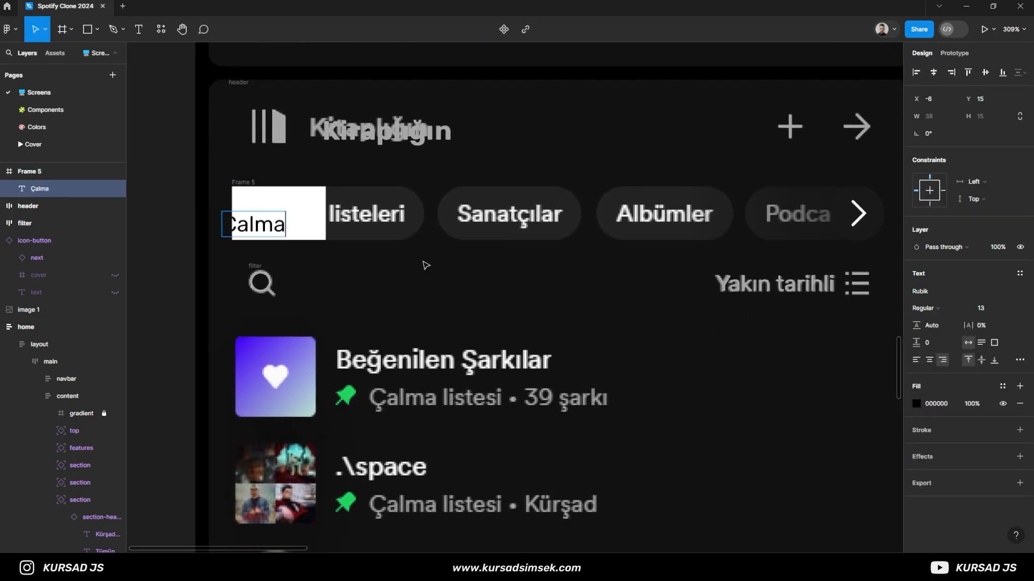
pyautogui.write(' listeleri')
pyautogui.press('Escape')
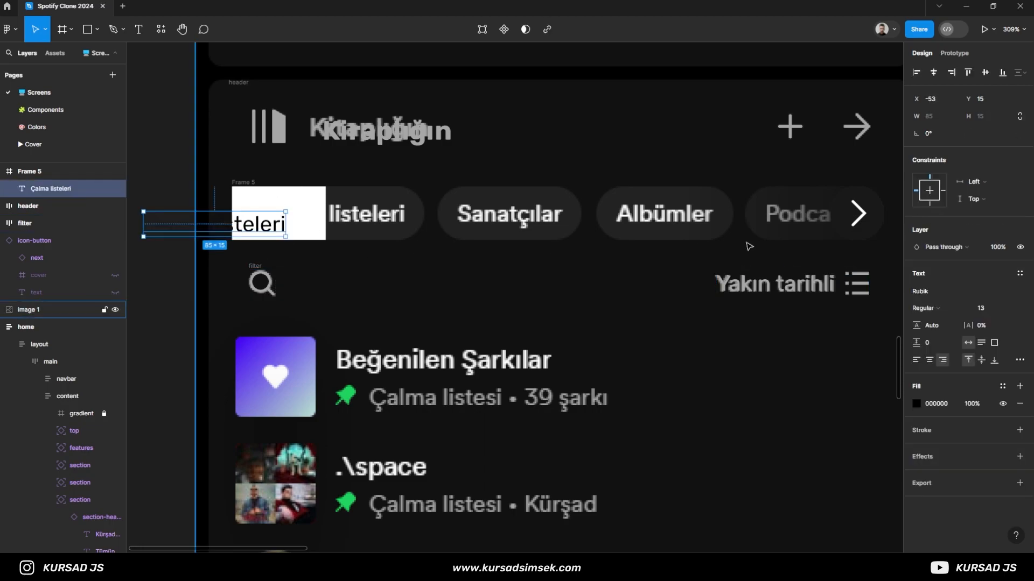
# - Left-align the "Çalma listeleri" text and give it the text/1 colour
pyautogui.click(915, 360)
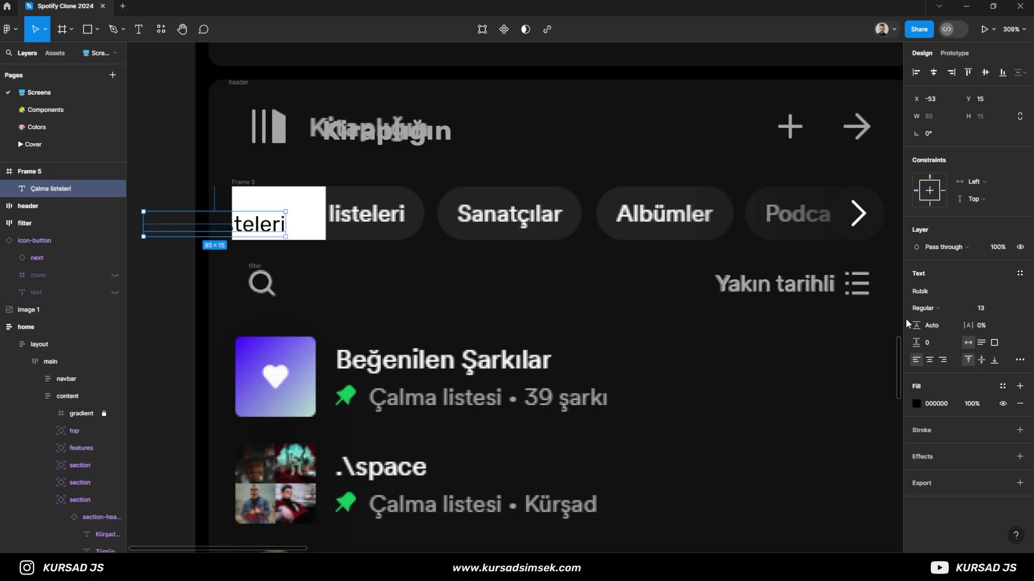
pyautogui.click(1002, 386)
pyautogui.scroll(-2, 835, 461)
pyautogui.click(823, 479)
# - Apply auto layout and a background/4 fill to the text's frame, and move it over the first chip at X 470, Y 121
pyautogui.click(309, 212)
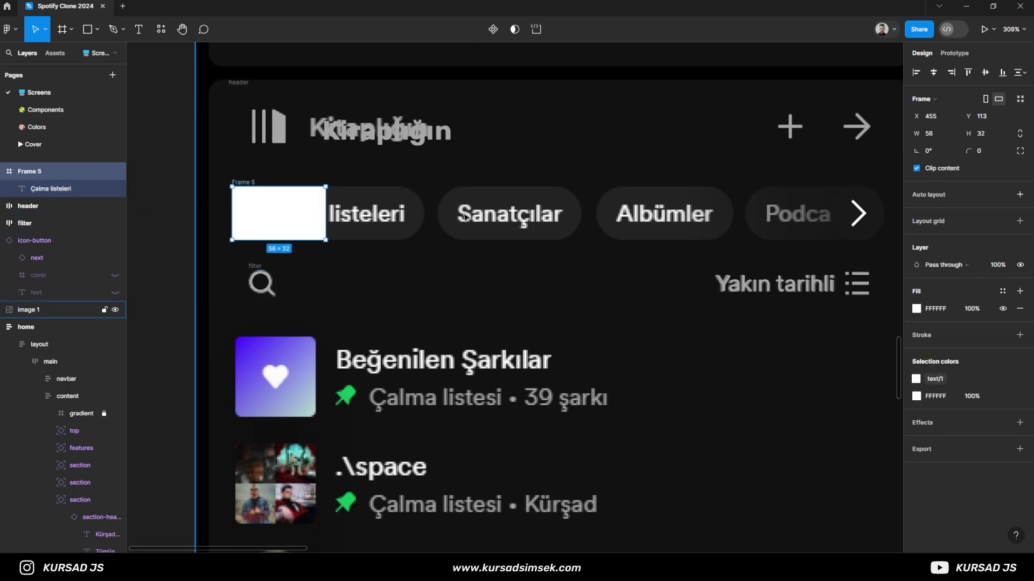
pyautogui.click(1019, 194)
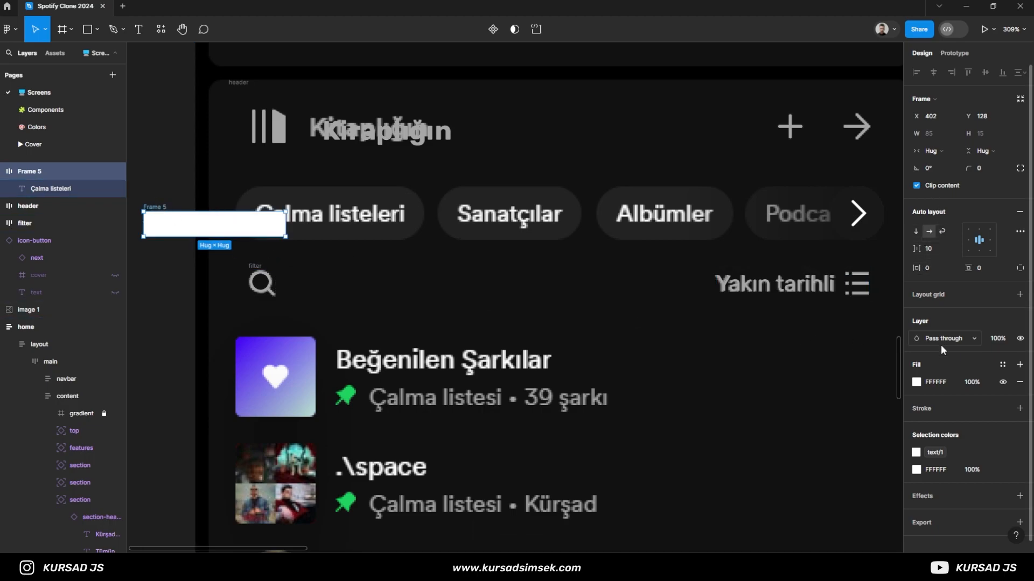
pyautogui.click(1002, 364)
pyautogui.click(795, 490)
pyautogui.click(1002, 365)
pyautogui.click(795, 494)
pyautogui.moveTo(231, 229); pyautogui.dragTo(344, 217)
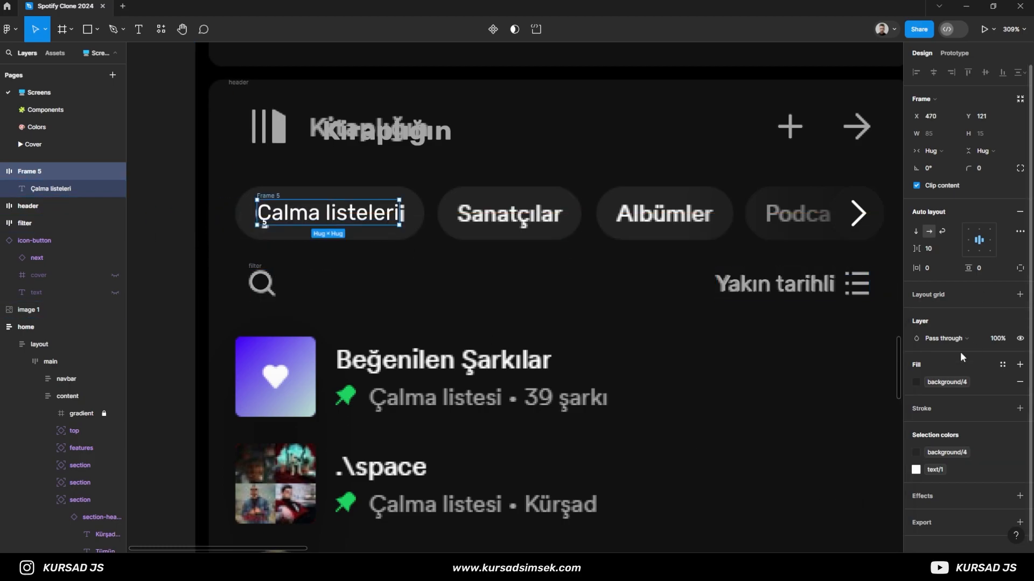
# - Set the font size of the "Çalma listeleri" text to 14
pyautogui.press('Return')
pyautogui.click(981, 255)
pyautogui.write('1')
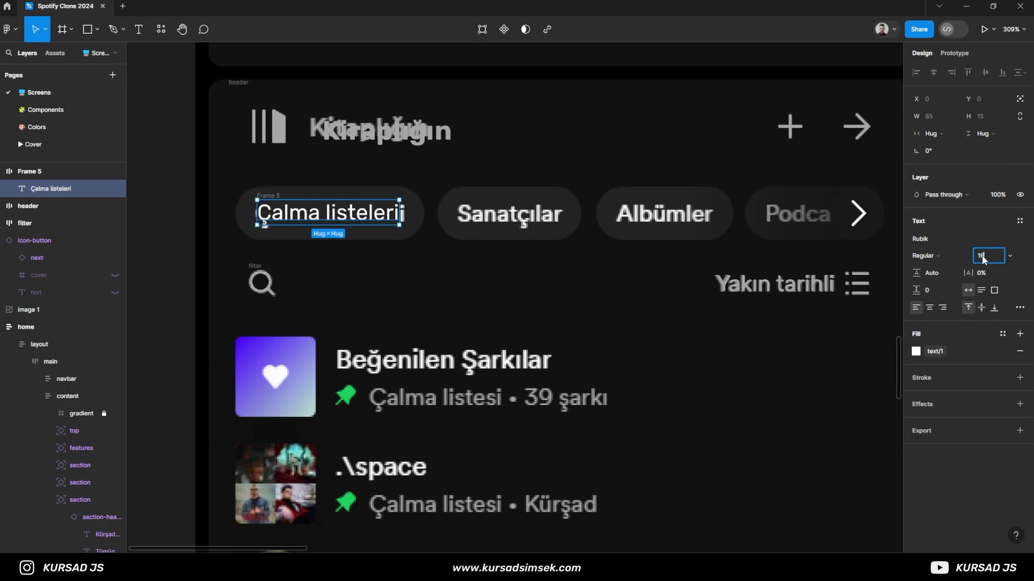
pyautogui.write('4')
pyautogui.press('Return')
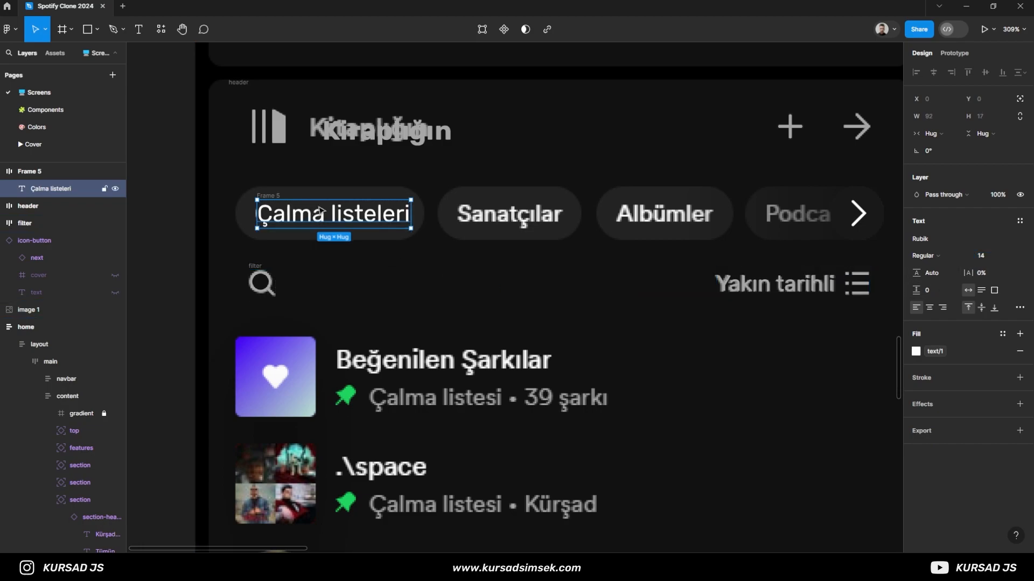
# - Set the horizontal padding of the "Çalma listeleri" frame to 8
pyautogui.click(275, 196)
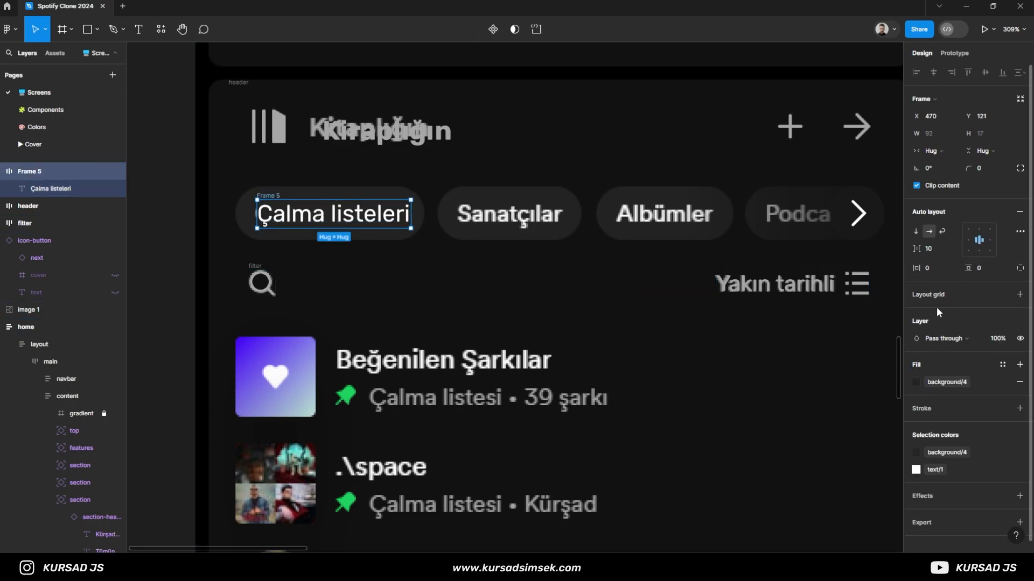
pyautogui.click(935, 267)
pyautogui.write('8')
pyautogui.press('Return')
# - Align the "Çalma listeleri" frame with the upper-left corner of the reference chip at X 457, Y 113
pyautogui.moveTo(385, 218); pyautogui.dragTo(364, 216)
pyautogui.scroll(5, 247, 226)
pyautogui.scroll(3, 250, 194)
pyautogui.moveTo(240, 179); pyautogui.dragTo(240, 130)
pyautogui.scroll(-1, 327, 191)
pyautogui.click(414, 250)
pyautogui.hotkey('ctrl', 'z')
pyautogui.moveTo(413, 264); pyautogui.dragTo(406, 414)
pyautogui.click(417, 326)
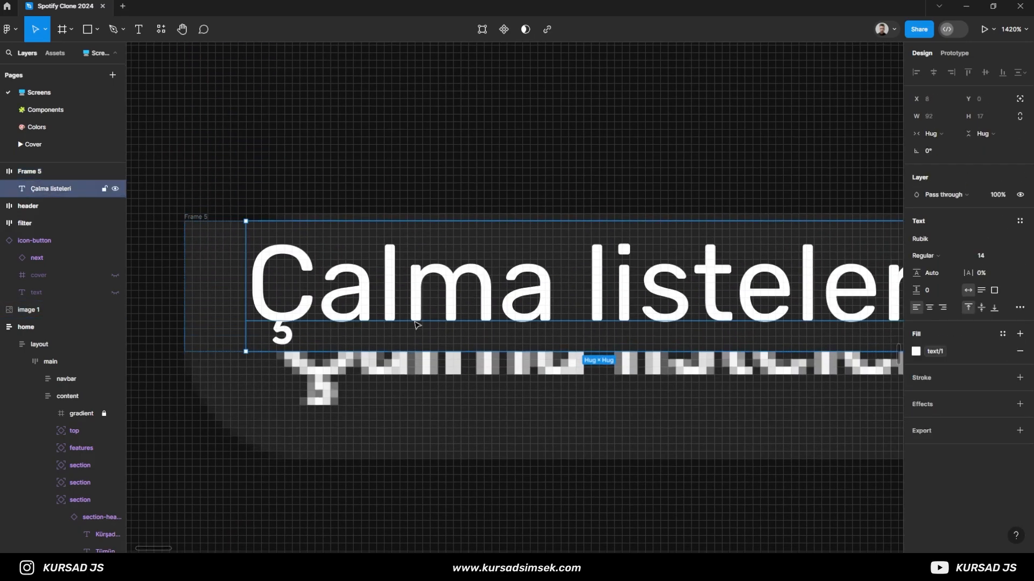
pyautogui.moveTo(217, 262); pyautogui.dragTo(217, 254)
# - Set the vertical padding of the "Çalma listeleri" frame to 8
pyautogui.click(987, 274)
pyautogui.write('8')
pyautogui.press('Return')
# - Set the chip frame's horizontal padding to 10 and its corner radius to 32
pyautogui.scroll(-5, 489, 395)
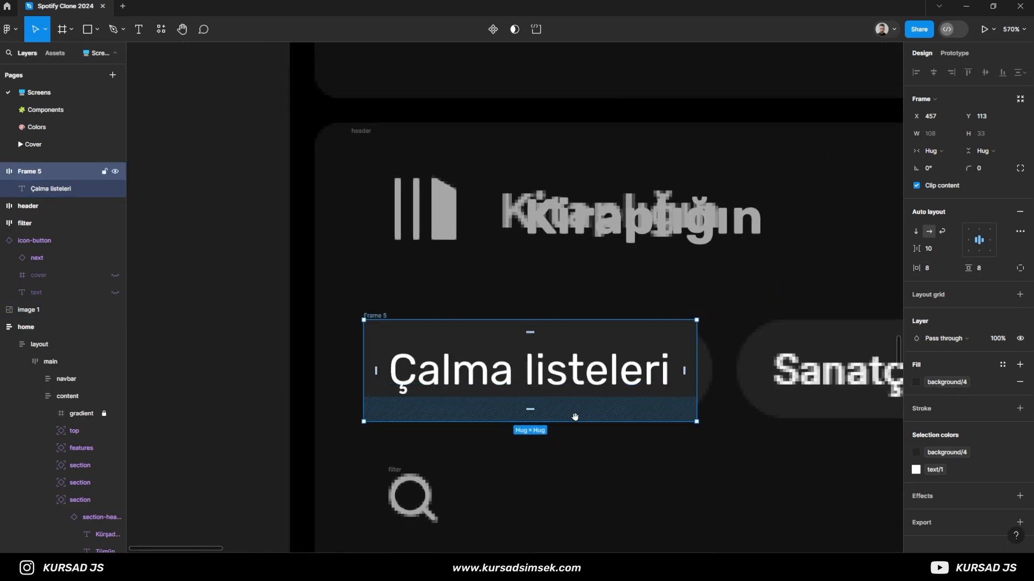
pyautogui.hscroll(1, 570, 420)
pyautogui.click(938, 273)
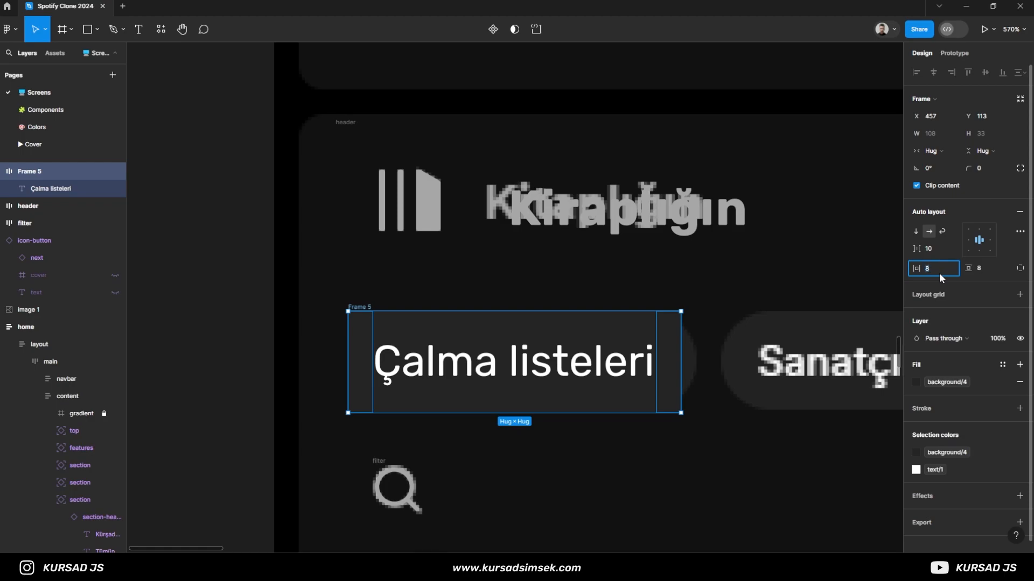
pyautogui.write('10')
pyautogui.press('Return')
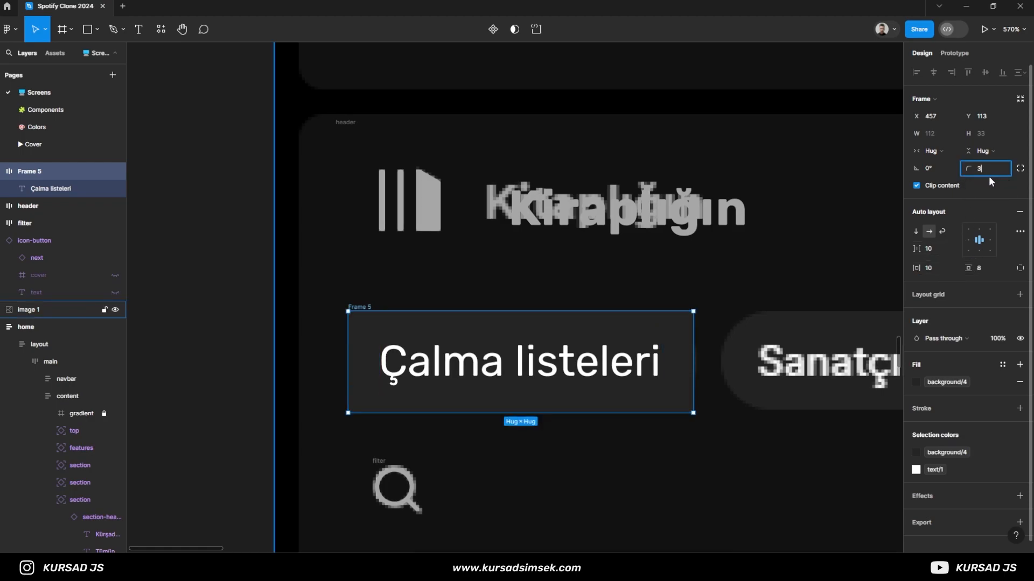
pyautogui.write('32')
pyautogui.press('Return')
# - Set the chip text's font size to 13 and reselect its frame
pyautogui.click(562, 377)
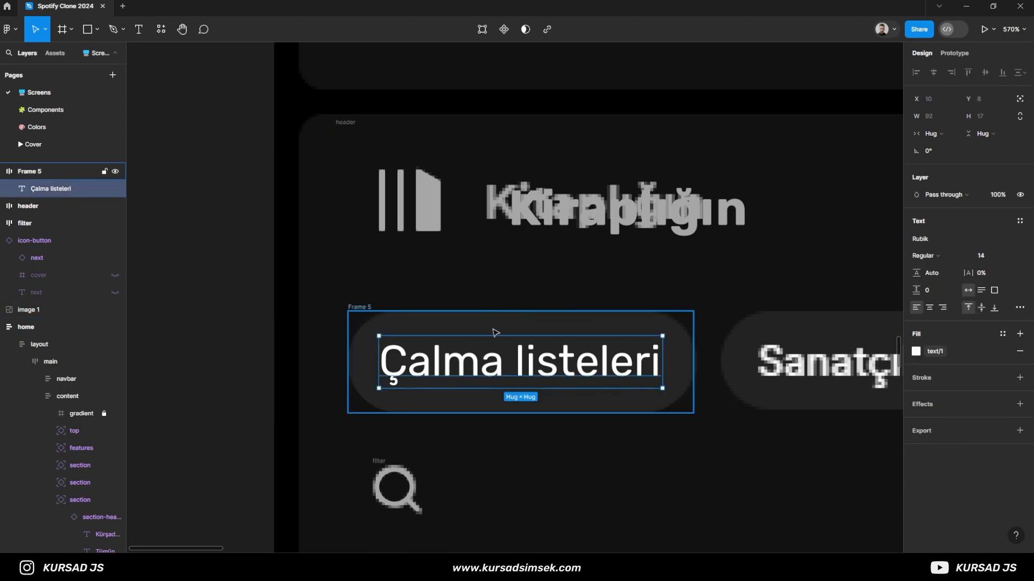
pyautogui.click(412, 324)
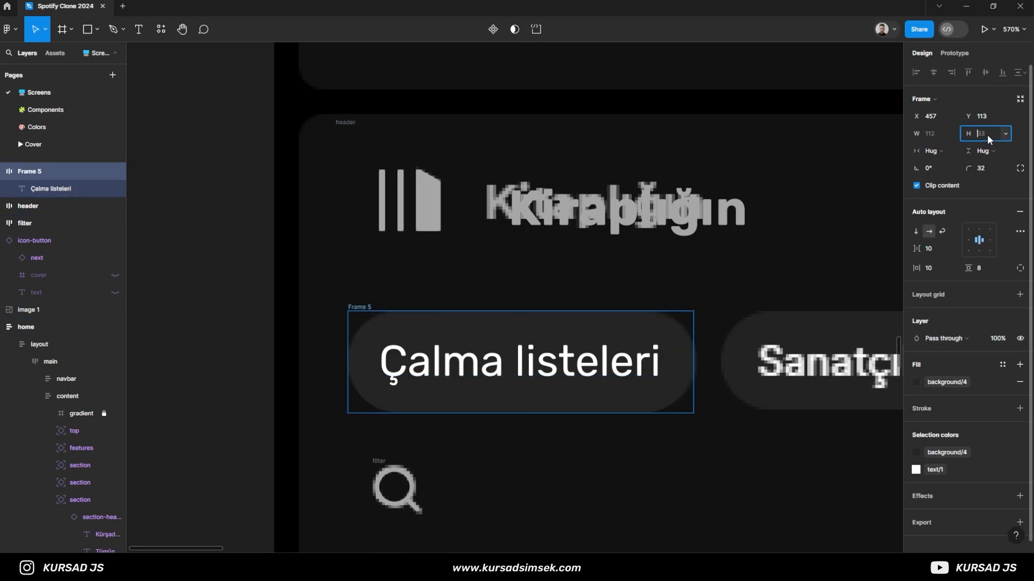
pyautogui.press('Return')
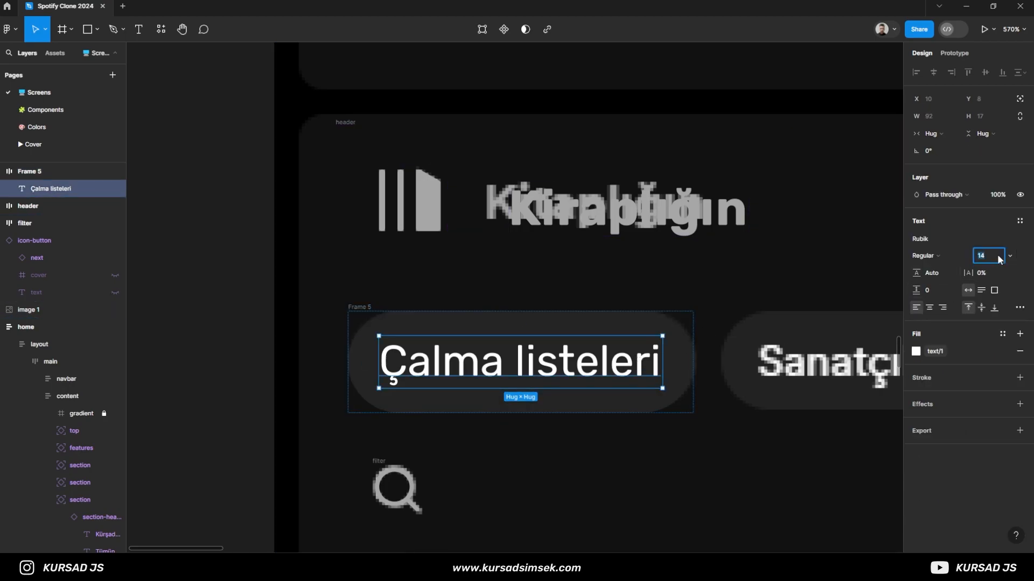
pyautogui.write('13')
pyautogui.press('Return')
pyautogui.click(367, 308)
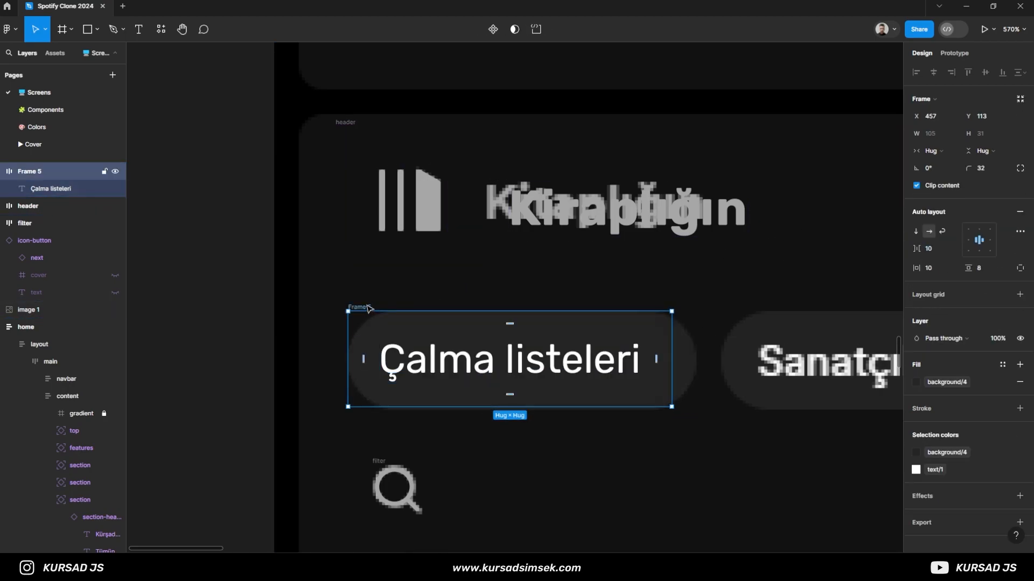
# - Set the "Çalma listeleri" text's font size to 14 and compare the chip with the reference row
pyautogui.scroll(3, 464, 425)
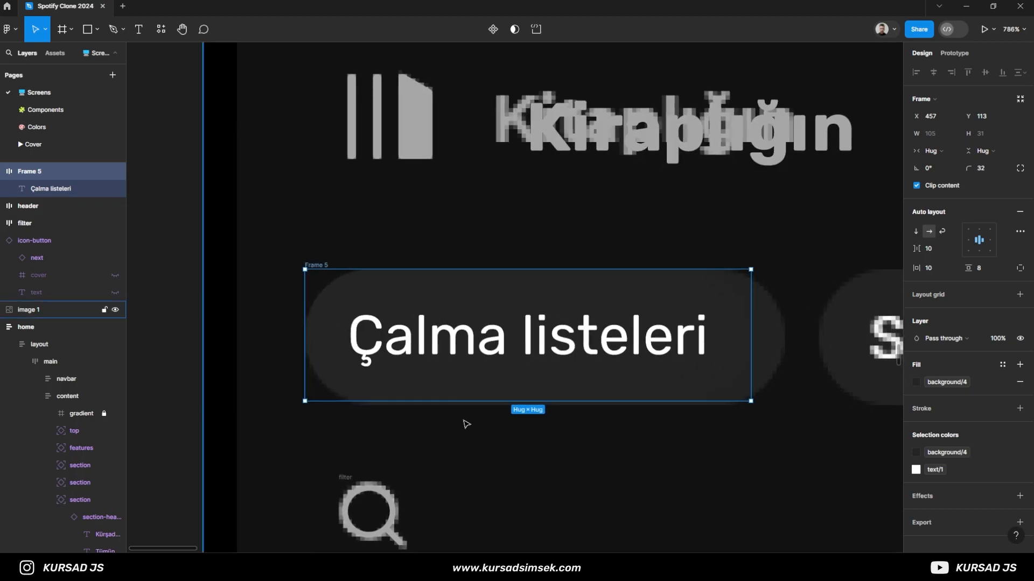
pyautogui.click(461, 364)
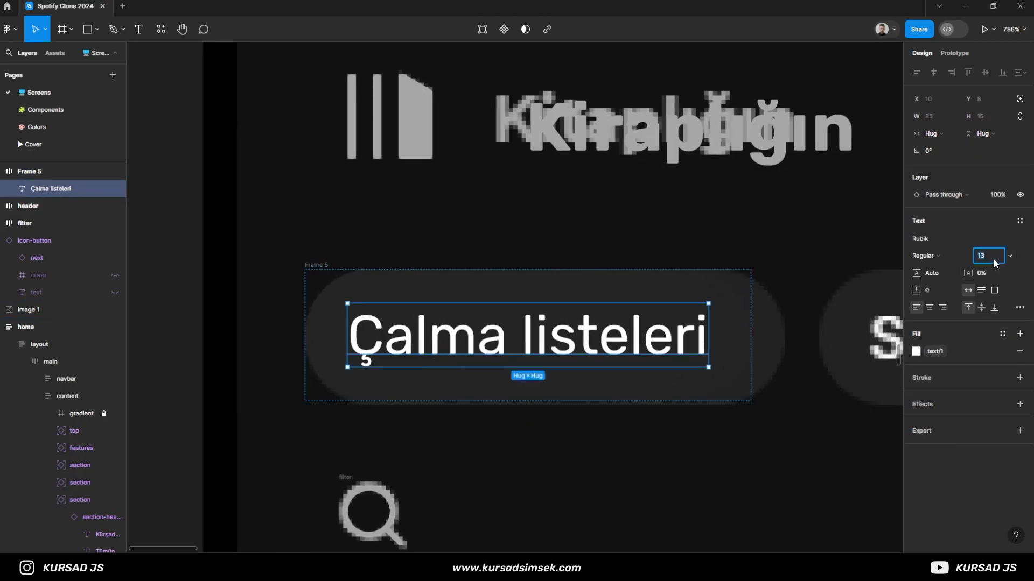
pyautogui.click(754, 357)
pyautogui.click(736, 351)
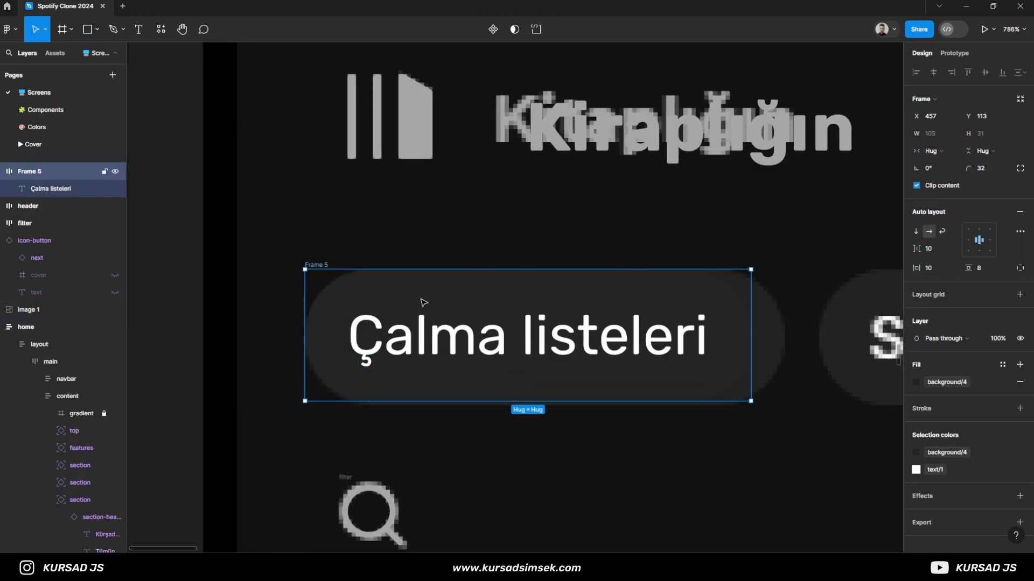
pyautogui.click(476, 342)
pyautogui.write('14')
pyautogui.press('Return')
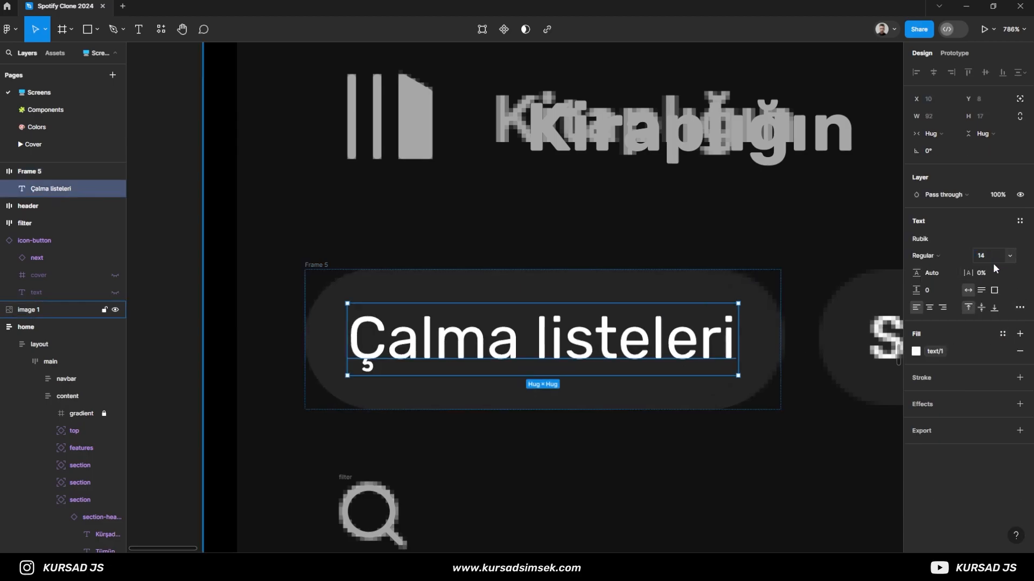
pyautogui.scroll(-4, 682, 376)
pyautogui.scroll(1, 729, 395)
pyautogui.scroll(-3, 754, 428)
pyautogui.moveTo(769, 432); pyautogui.dragTo(590, 385)
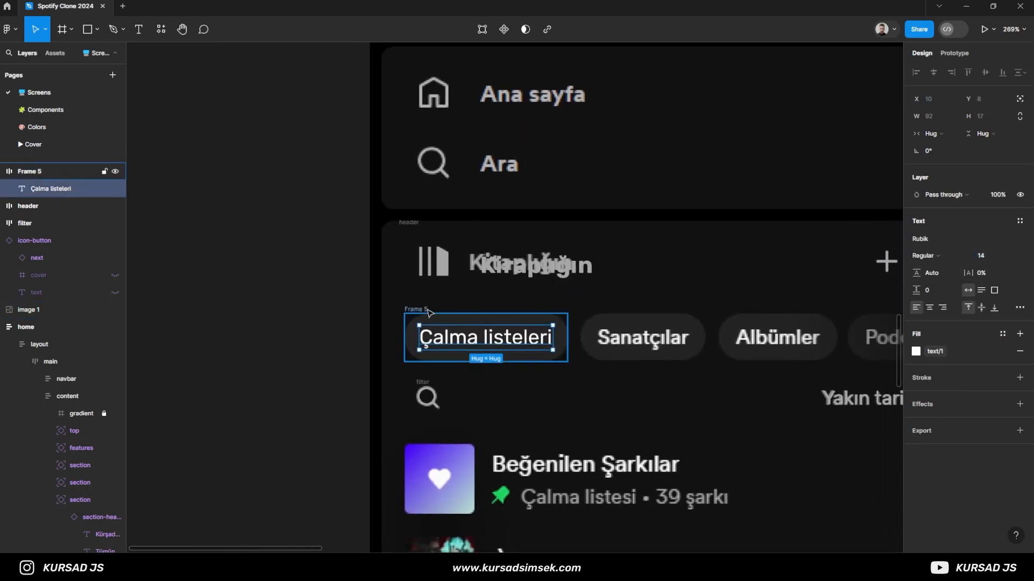
# - Move the "Çalma listeleri" chip frame out of the screen onto the empty canvas beside it
pyautogui.click(424, 311)
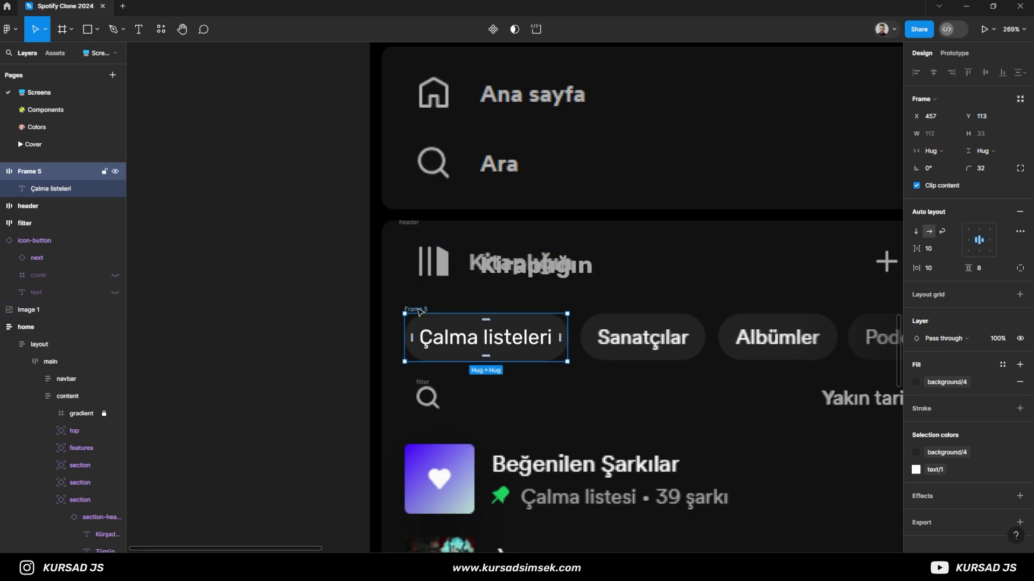
pyautogui.moveTo(419, 312); pyautogui.dragTo(184, 291)
pyautogui.scroll(-1, 206, 320)
pyautogui.moveTo(224, 392); pyautogui.dragTo(277, 368)
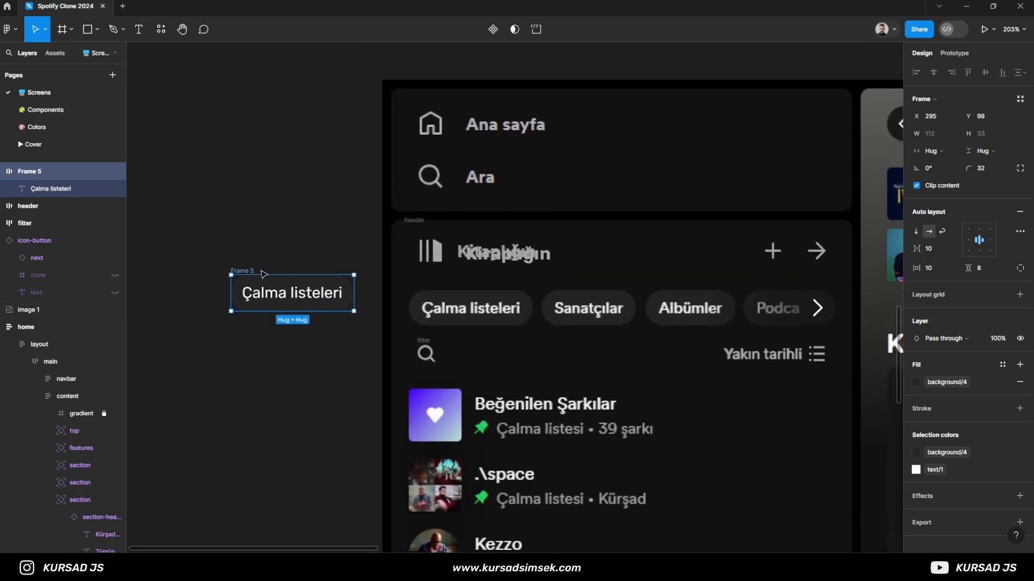
# - Convert the chip frame into a component named text-button and place an instance of it just below the reference chip
pyautogui.click(493, 29)
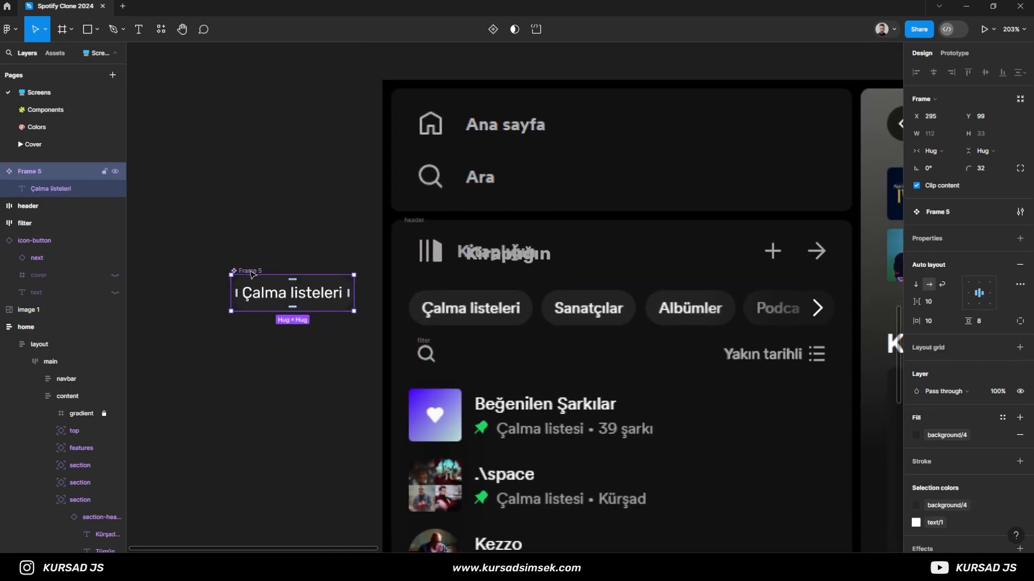
pyautogui.press('Return')
pyautogui.moveTo(251, 270); pyautogui.dragTo(433, 314)
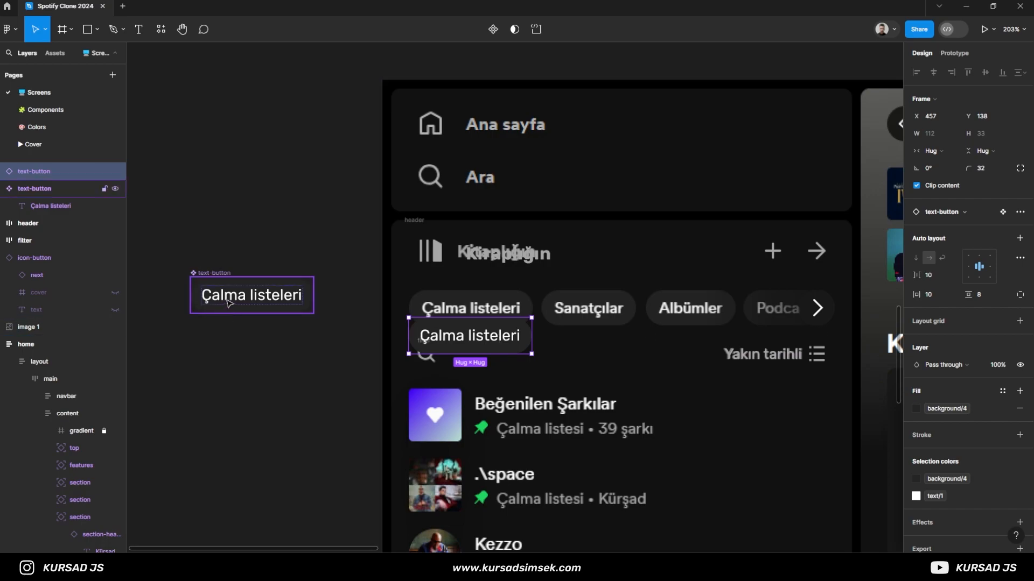
# - Set the text inside the text-button main component to font size 13 and Medium weight
pyautogui.doubleClick(229, 304)
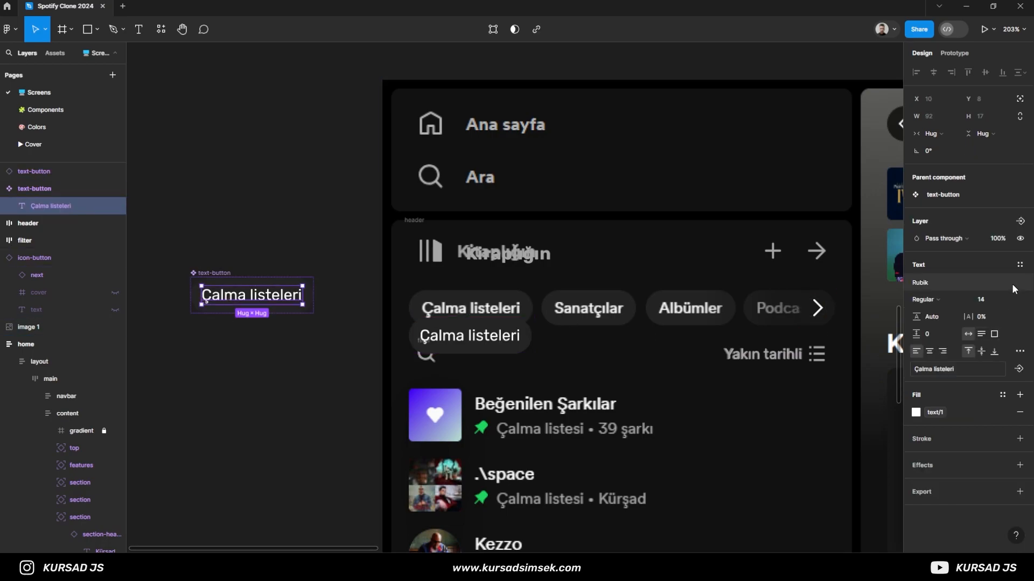
pyautogui.click(944, 302)
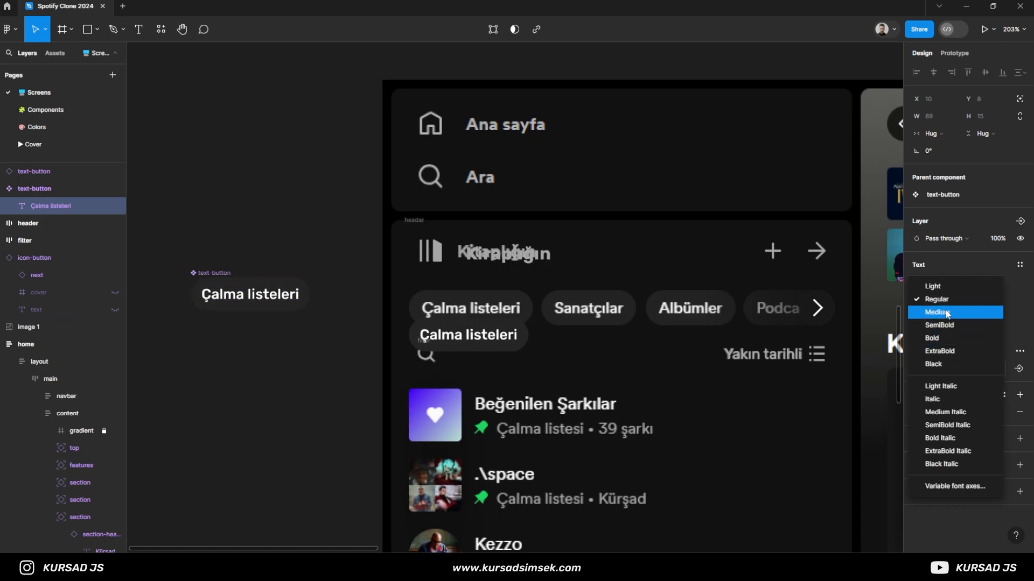
pyautogui.click(946, 317)
# - Set the text-button main component's horizontal padding to 12
pyautogui.click(213, 273)
pyautogui.click(948, 321)
pyautogui.write('12')
pyautogui.press('Return')
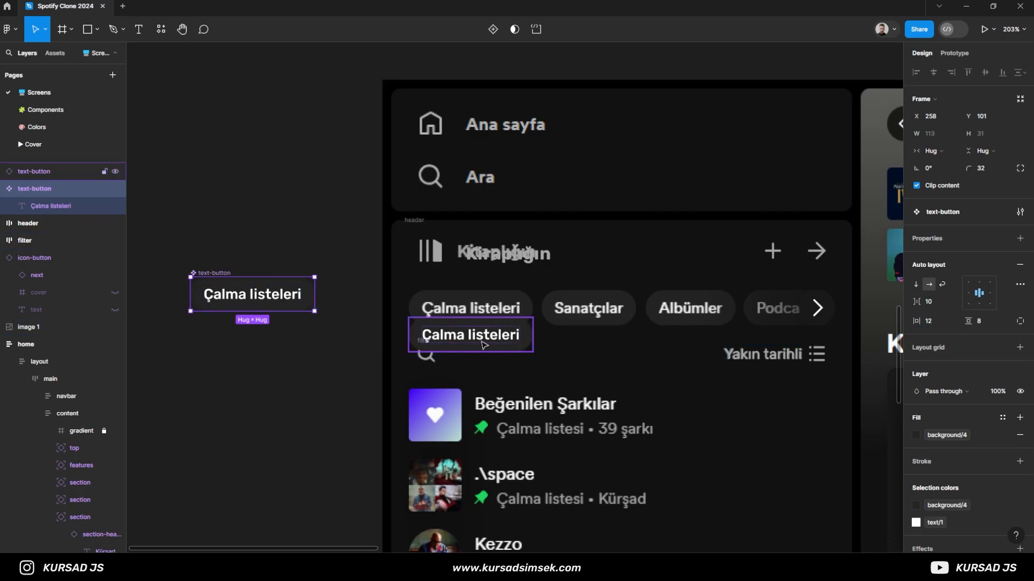
# - Align the text-button instance with the reference chip at X 457, Y 113 and wrap it in a horizontal auto layout with spacing 8
pyautogui.click(484, 317)
pyautogui.scroll(5, 484, 313)
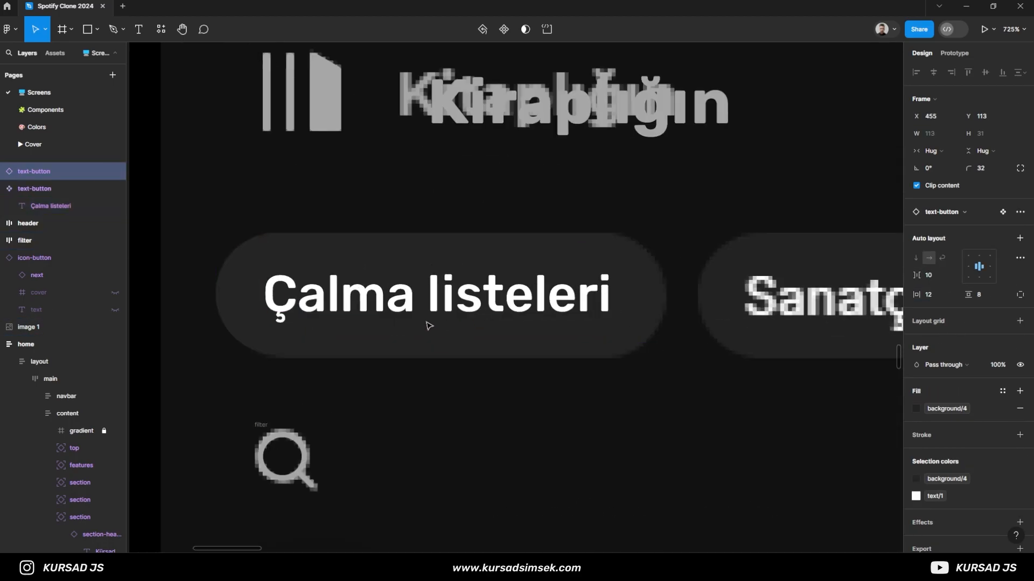
pyautogui.scroll(-5, 436, 325)
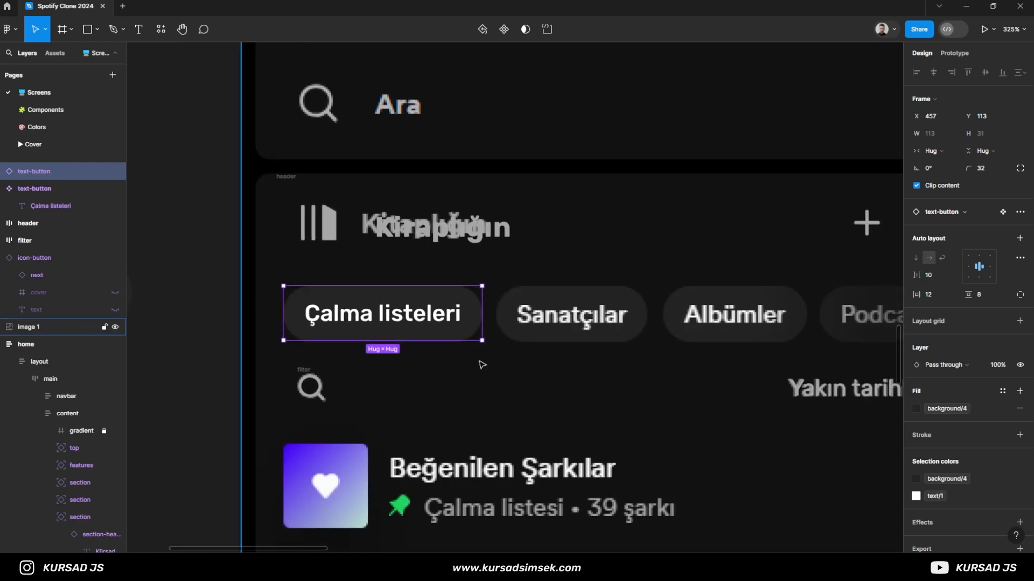
pyautogui.hotkey('shift', 'a')
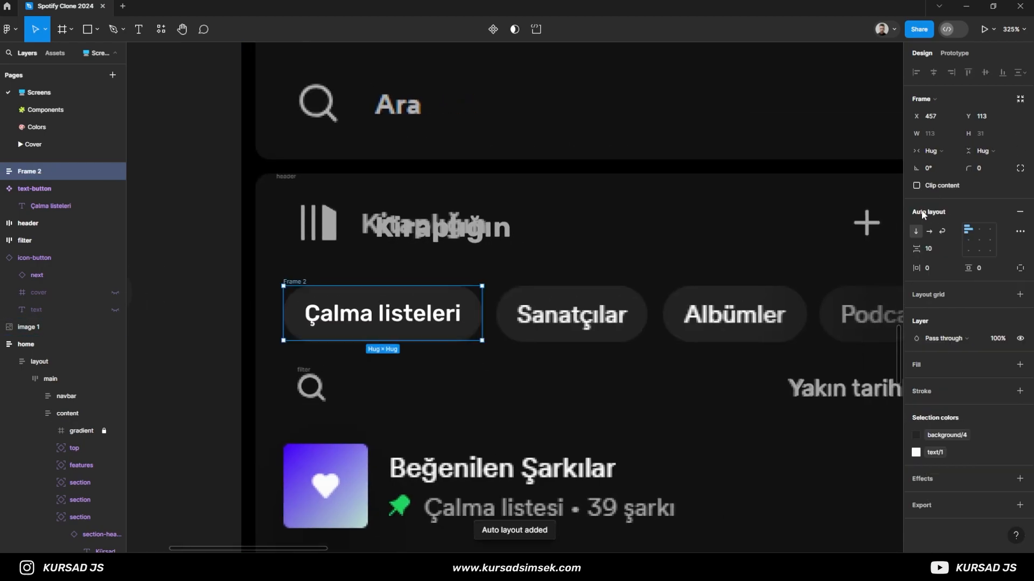
pyautogui.write('8')
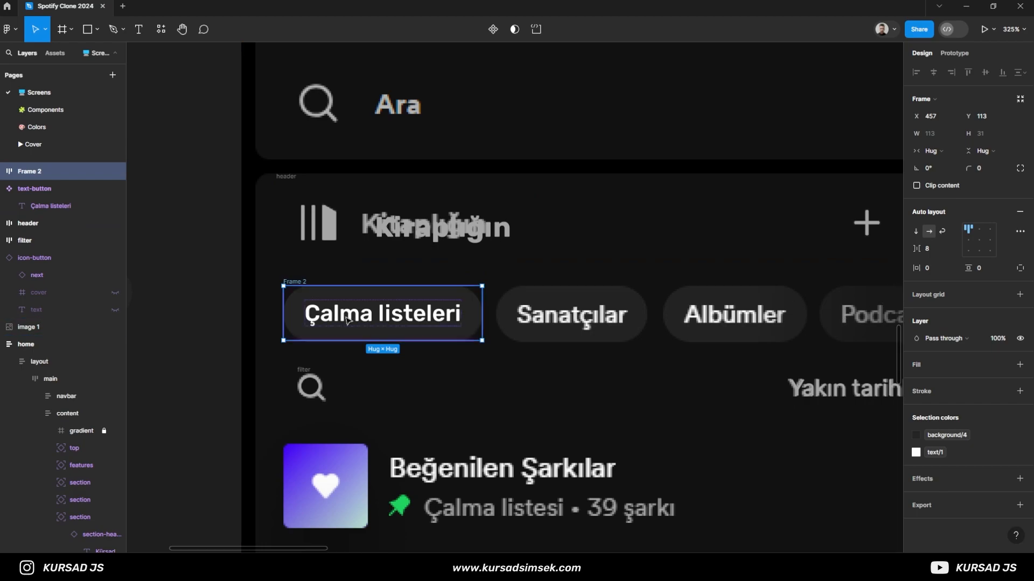
# - Duplicate the text-button instance inside the row frame and change the copy's text to "Sanatçılar"
pyautogui.click(1, 172)
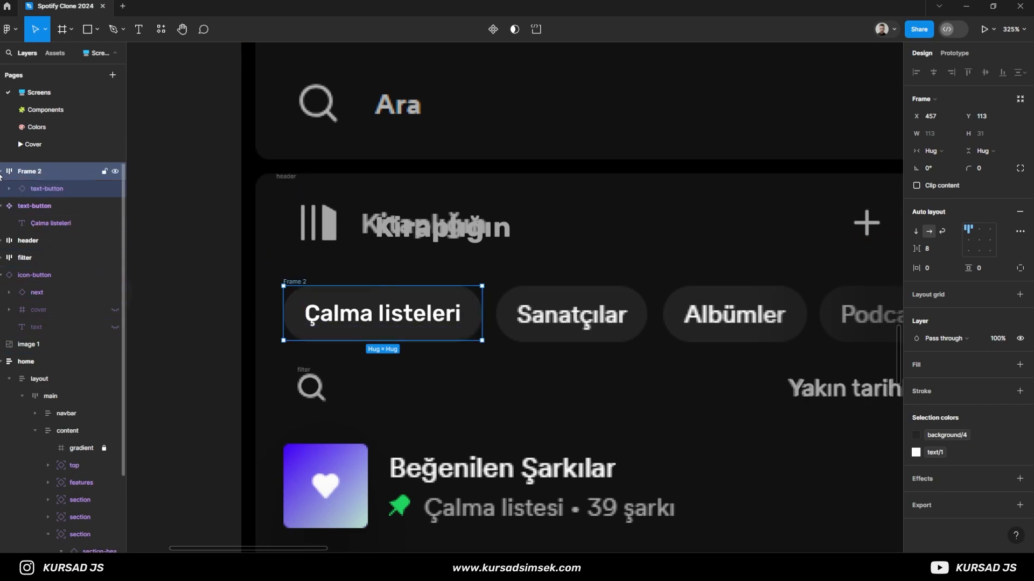
pyautogui.click(40, 185)
pyautogui.hotkey('ctrl', 'd')
pyautogui.doubleClick(555, 315)
pyautogui.write('Sa')
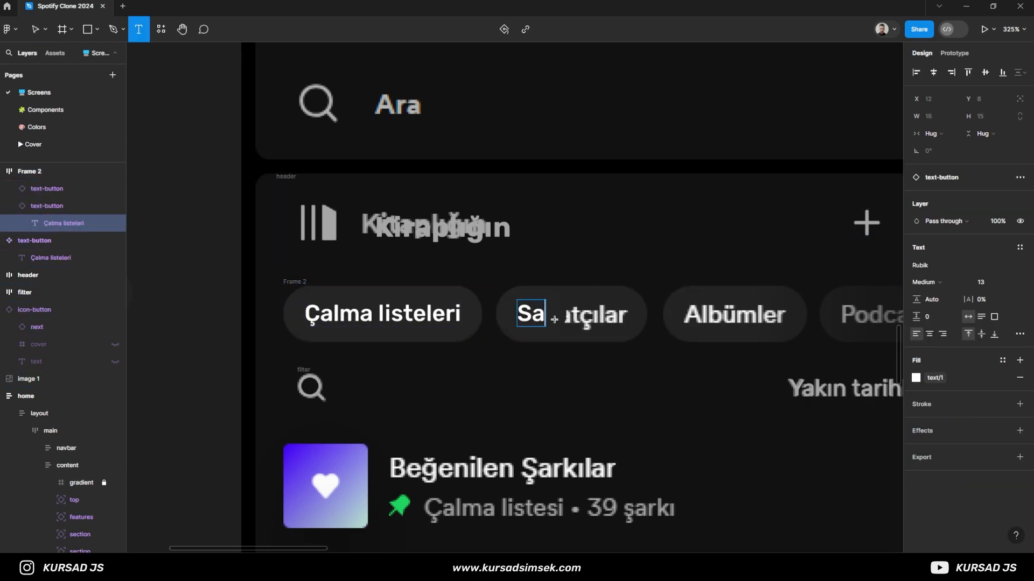
pyautogui.write('natçılar')
pyautogui.press('Escape')
pyautogui.press('Escape')
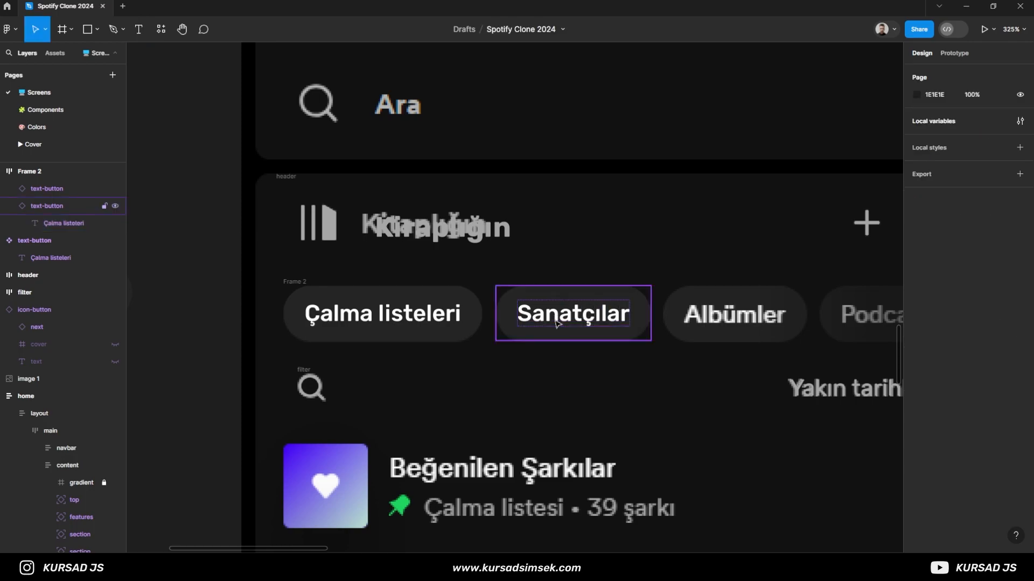
# - Duplicate the "Sanatçılar" chip in the row and change the copy's text to "Albümler"
pyautogui.hscroll(3, 631, 321)
pyautogui.click(375, 303)
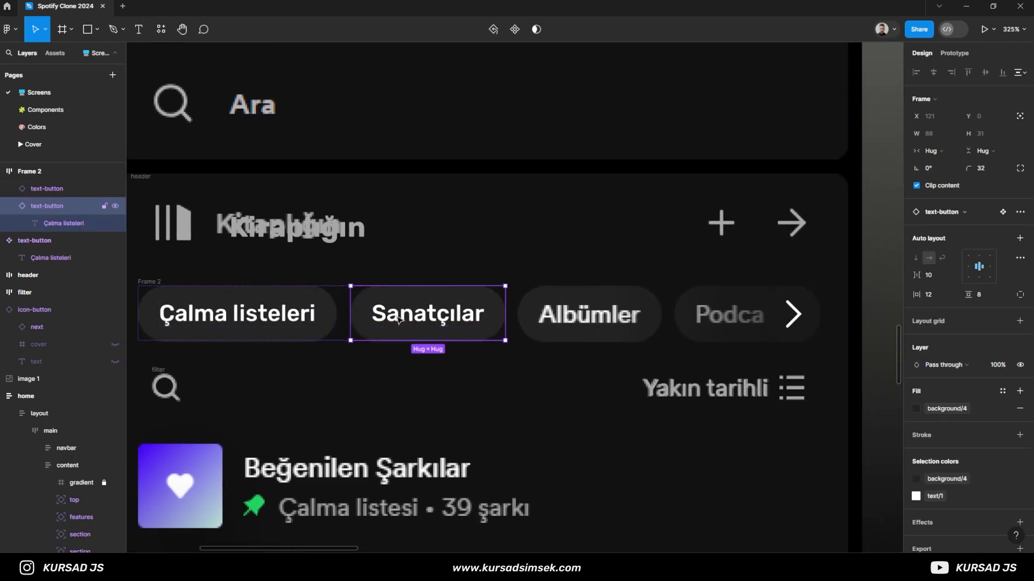
pyautogui.hotkey('ctrl', 'd')
pyautogui.press('t')
pyautogui.doubleClick(555, 311)
pyautogui.write('Albümler')
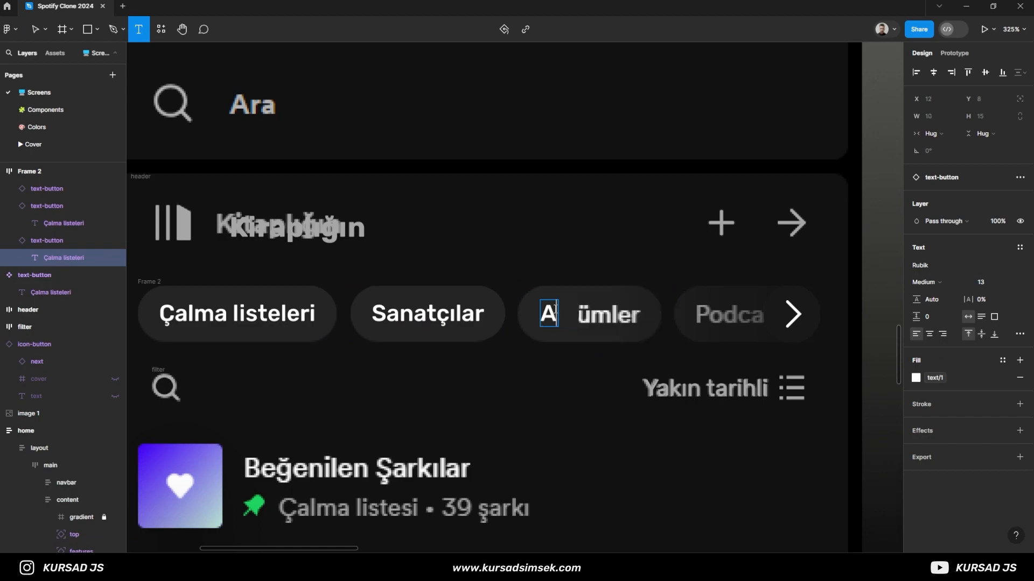
pyautogui.press('Escape')
pyautogui.hotkey('ctrl', 'd')
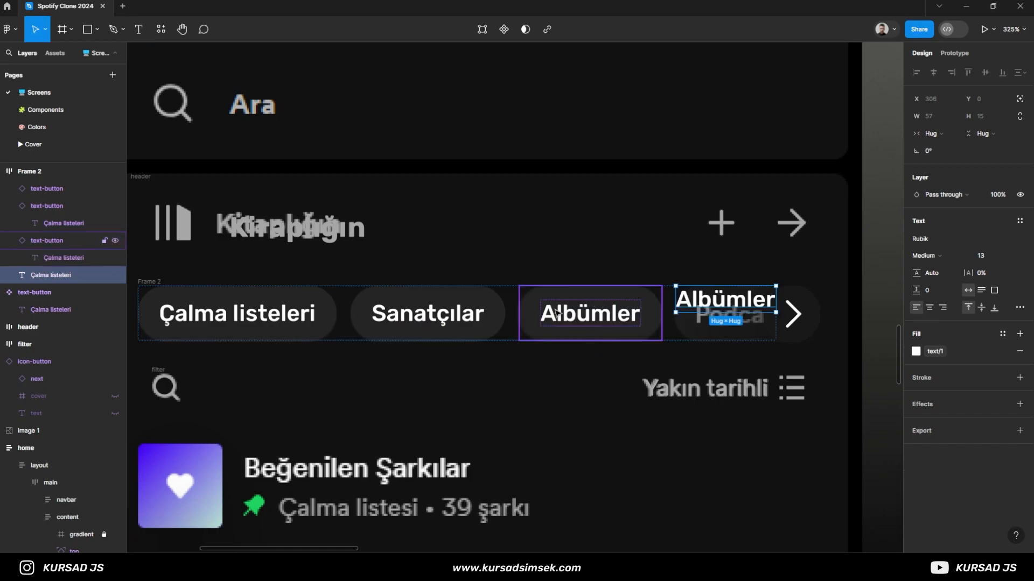
pyautogui.hotkey('ctrl', 'z')
pyautogui.press('Escape')
# - Duplicate the "Albümler" chip in the row and change the copy's text to "Podcast"
pyautogui.click(15, 209)
pyautogui.click(9, 206)
pyautogui.click(12, 222)
pyautogui.click(9, 224)
pyautogui.hotkey('ctrl', 'd')
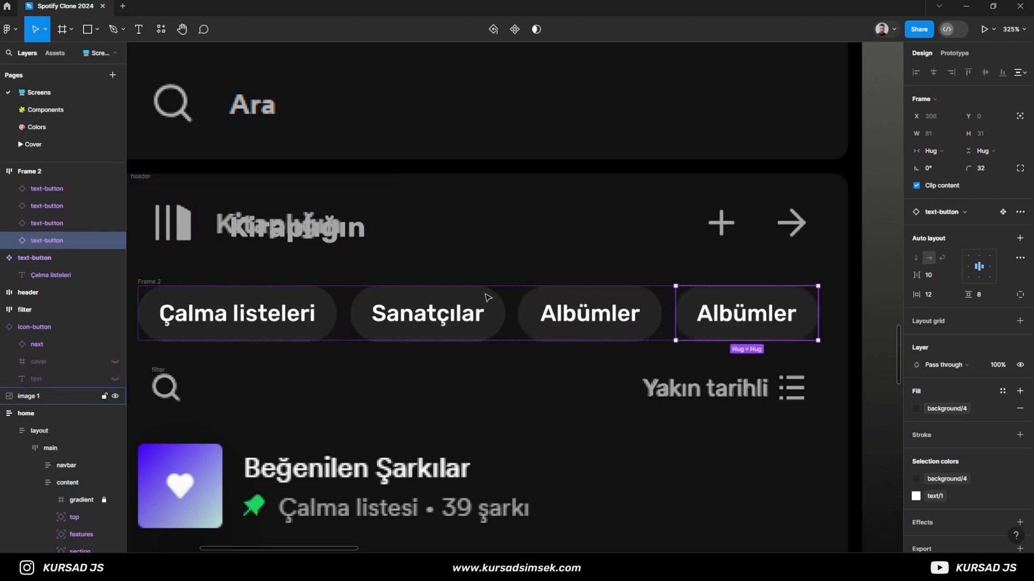
pyautogui.press('t')
pyautogui.doubleClick(758, 315)
pyautogui.write('Pos')
pyautogui.press('BackSpace')
pyautogui.write('dcast')
pyautogui.press('Escape')
pyautogui.press('Escape')
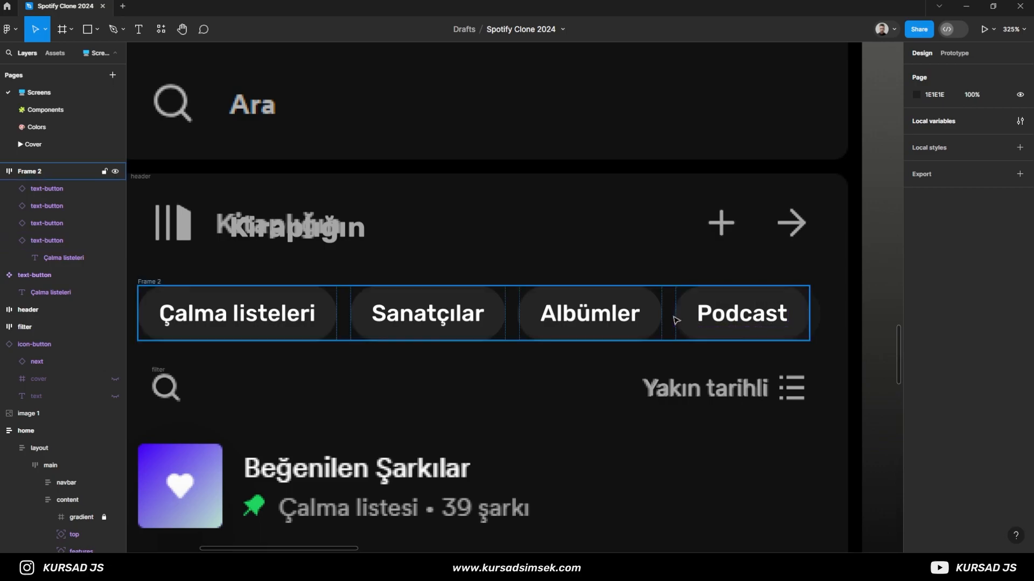
# - Reorder the layers so the text-button component is topmost and the icon-button sits directly above the chip row frame
pyautogui.click(699, 317)
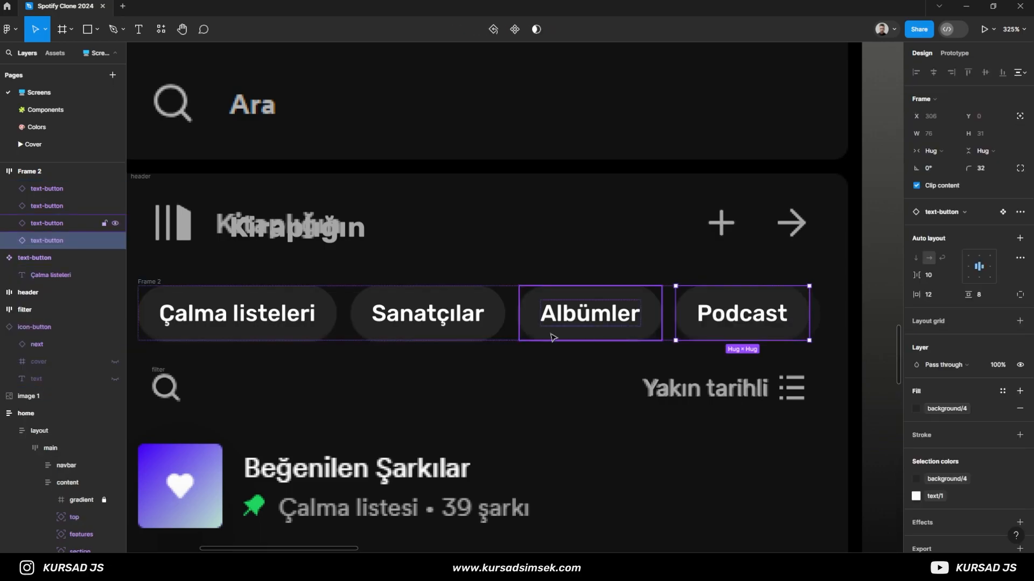
pyautogui.click(2, 173)
pyautogui.moveTo(31, 187); pyautogui.dragTo(32, 168)
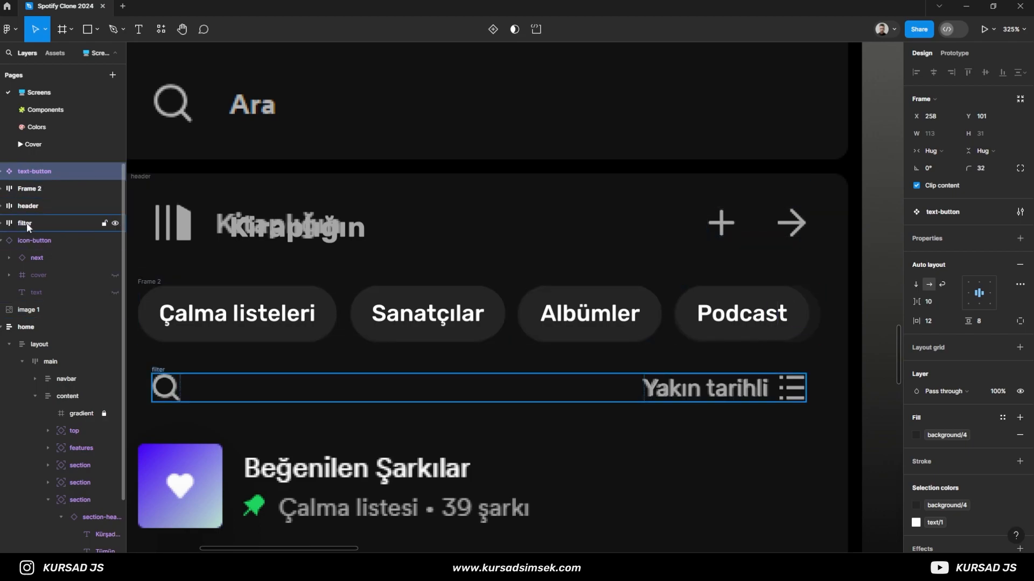
pyautogui.moveTo(36, 240); pyautogui.dragTo(31, 186)
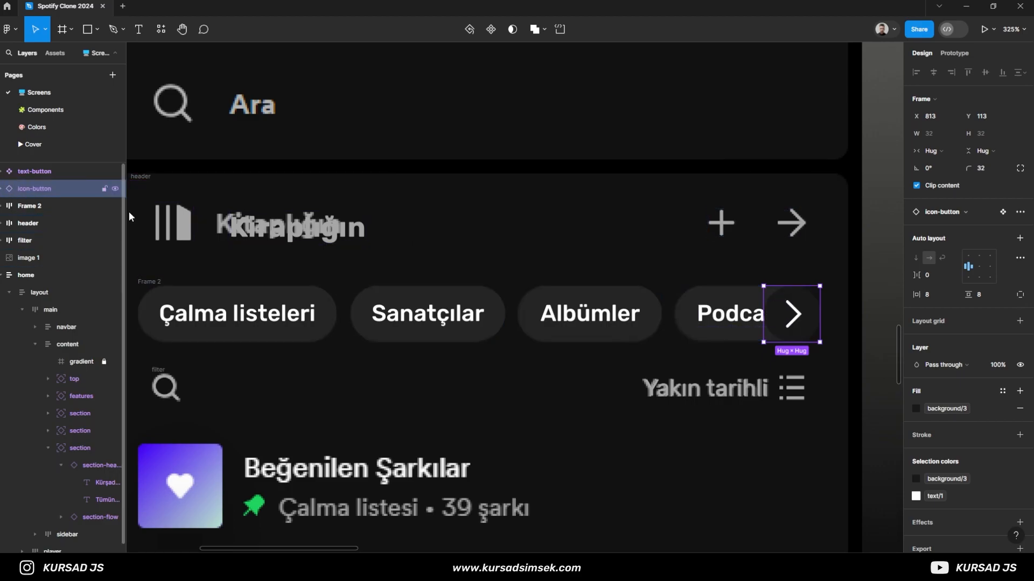
# - Rename the chip row frame to category and hide it
pyautogui.scroll(-5, 646, 301)
pyautogui.scroll(3, 684, 338)
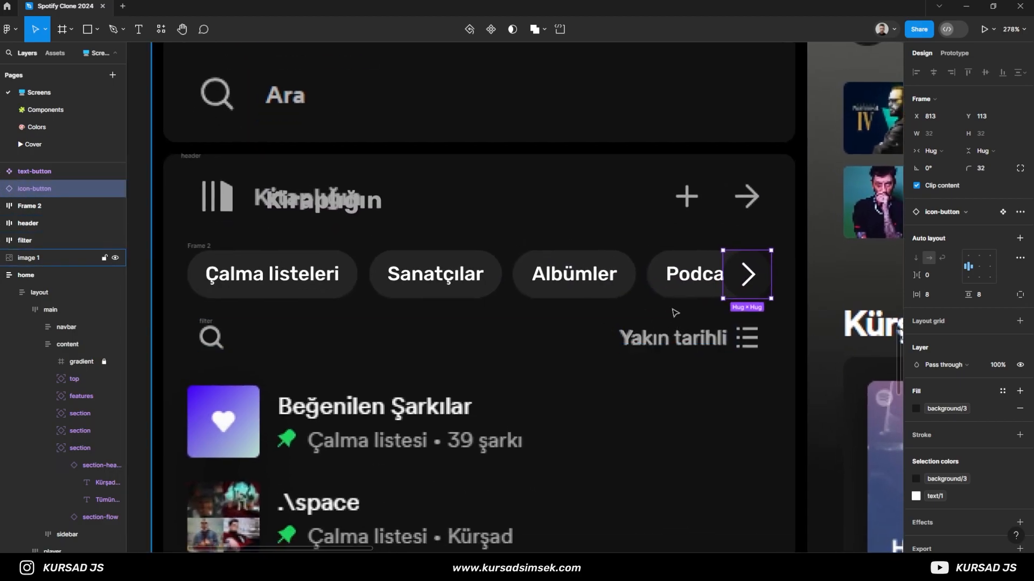
pyautogui.doubleClick(38, 207)
pyautogui.write('category')
pyautogui.press('Return')
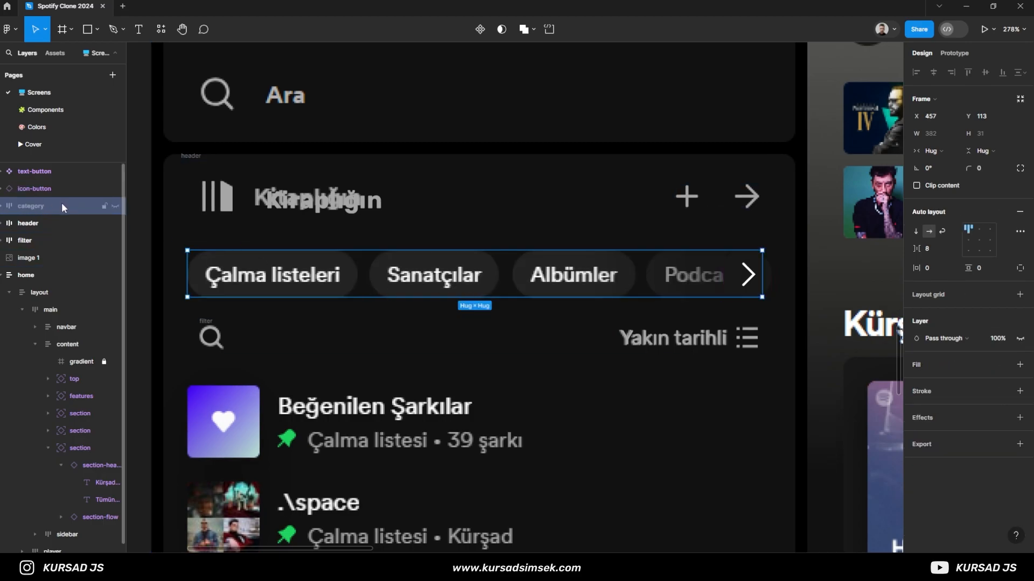
# - Group the arrow icon-button on its own and turn the group into an auto layout frame
pyautogui.click(49, 190)
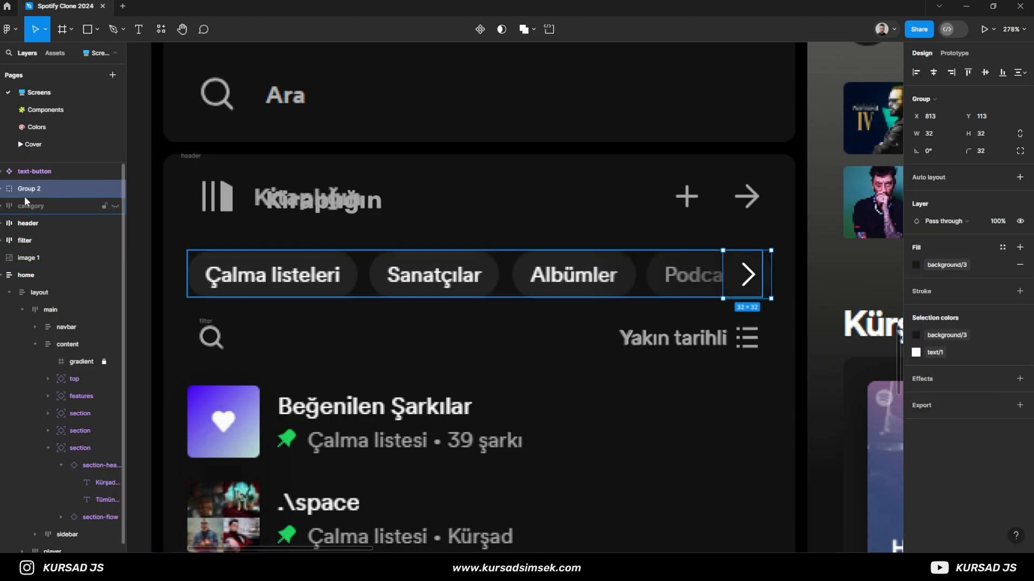
pyautogui.hotkey('ctrl', 'g')
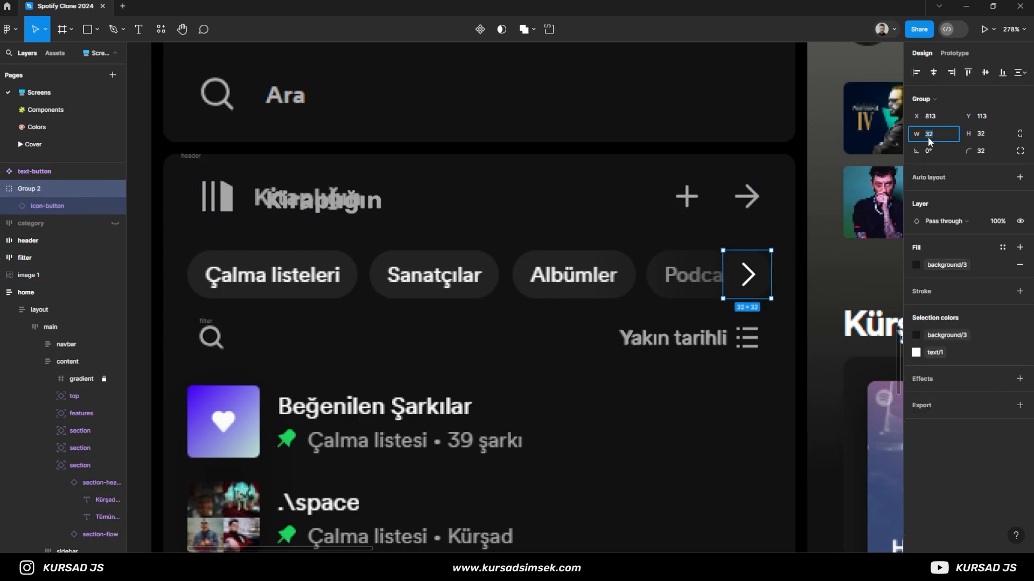
pyautogui.press('Return')
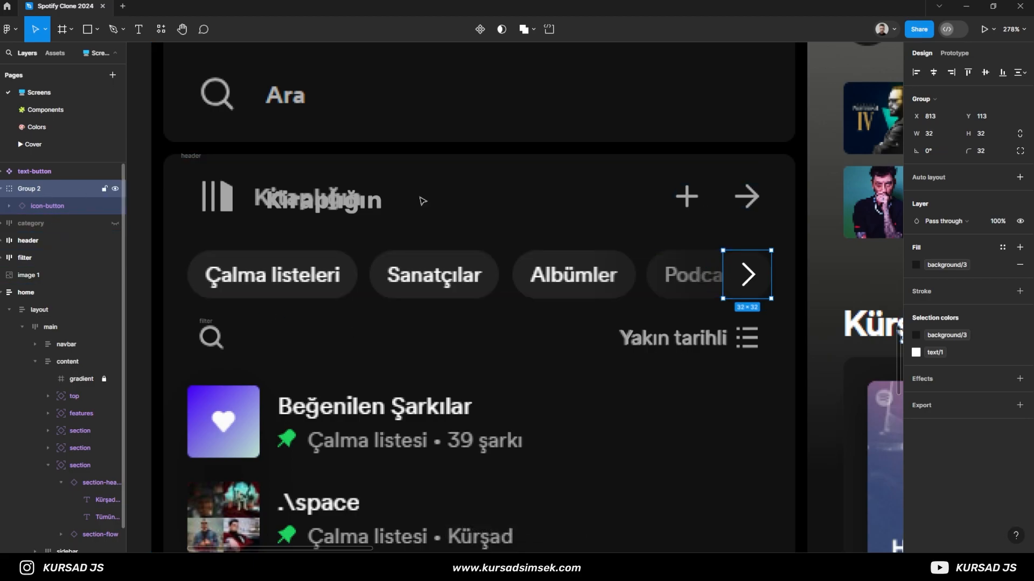
pyautogui.click(934, 184)
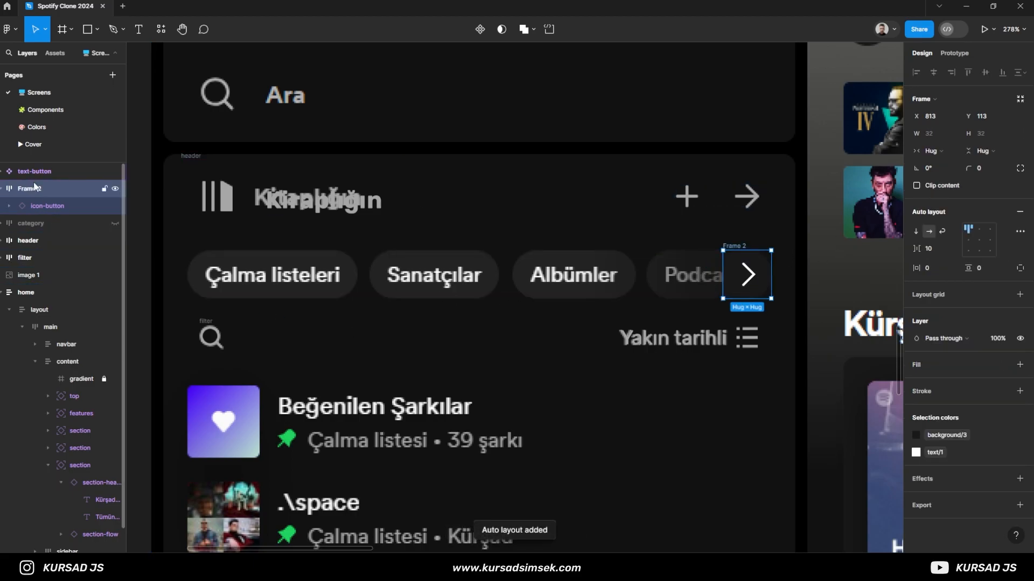
# - Extend the arrow button's frame leftward to a width of 80 and align its content to the upper right
pyautogui.press('Escape')
pyautogui.click(45, 193)
pyautogui.moveTo(723, 276); pyautogui.dragTo(648, 282)
pyautogui.click(985, 235)
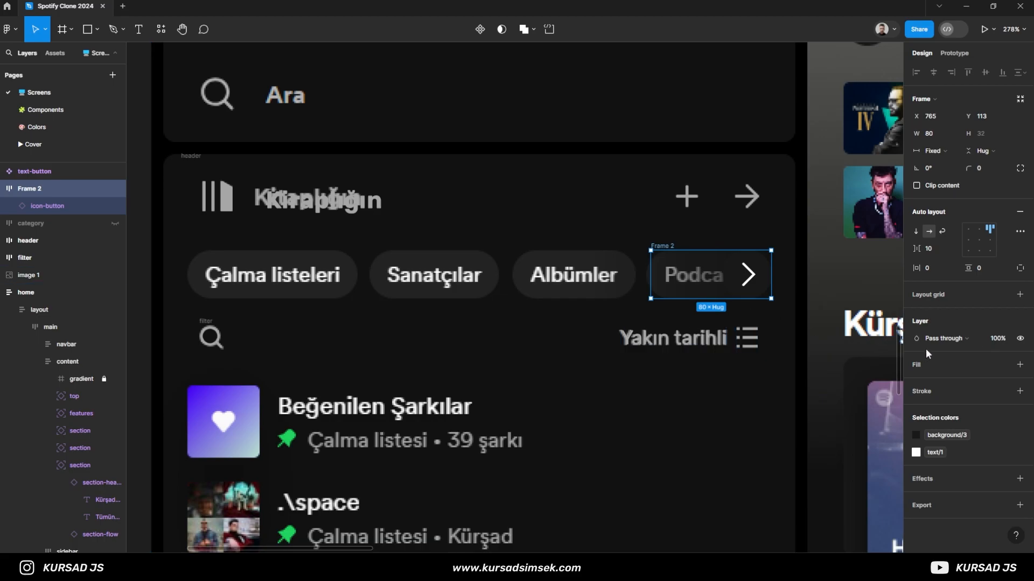
# - Try the background/2 color as a solid fill on the arrow button's frame, and remove that fill
pyautogui.click(1019, 364)
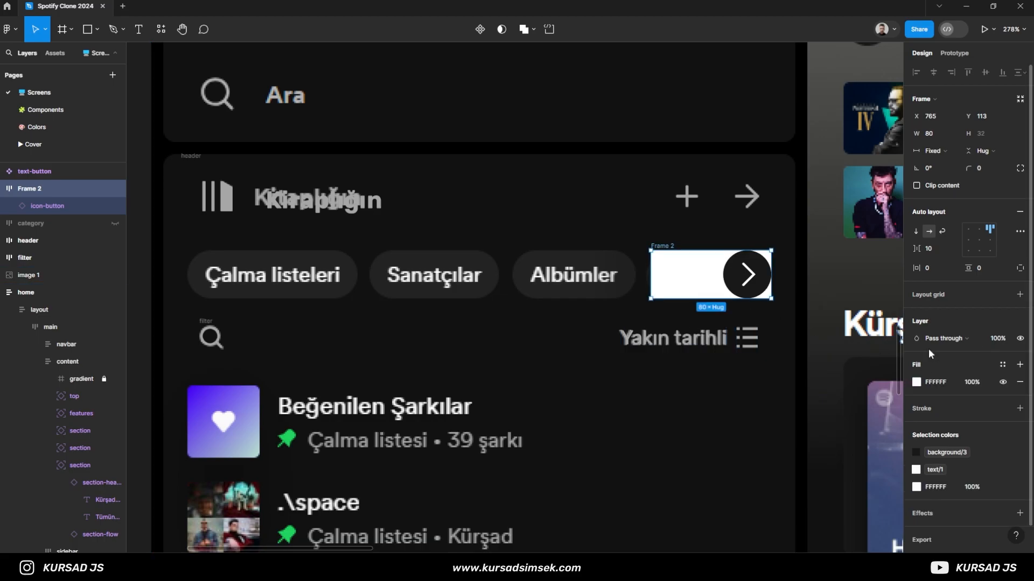
pyautogui.click(921, 382)
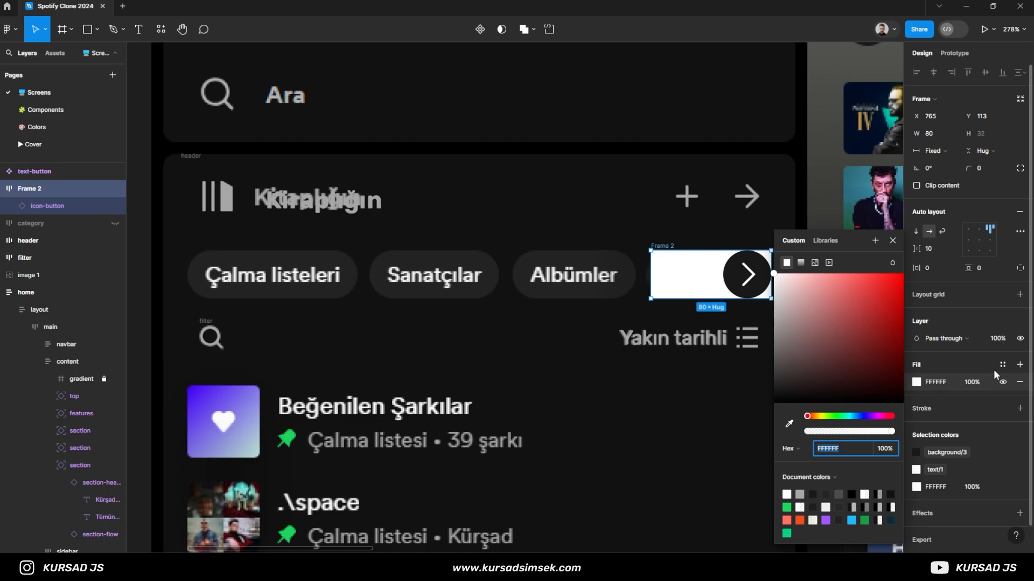
pyautogui.click(826, 240)
pyautogui.click(820, 481)
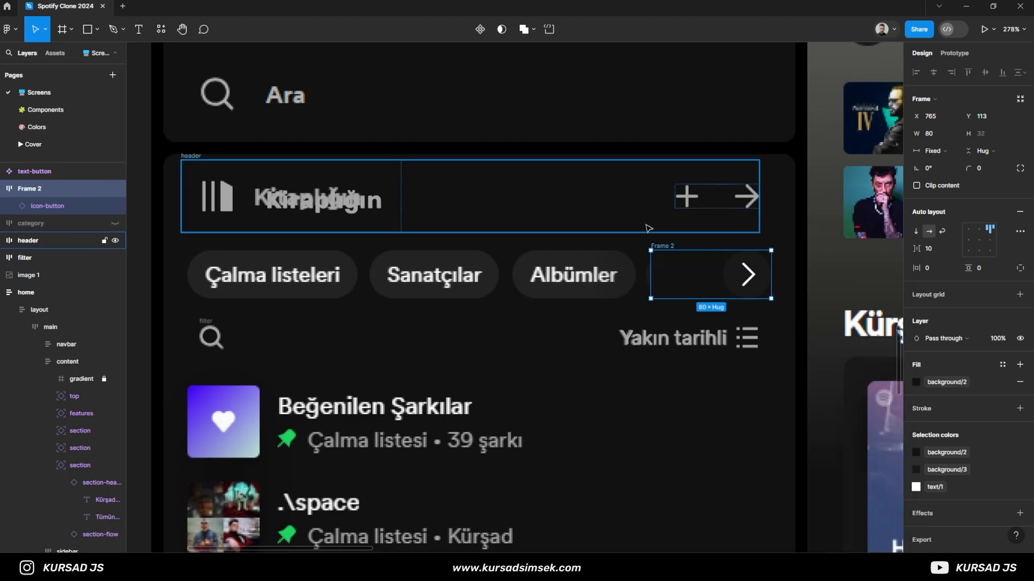
pyautogui.click(779, 333)
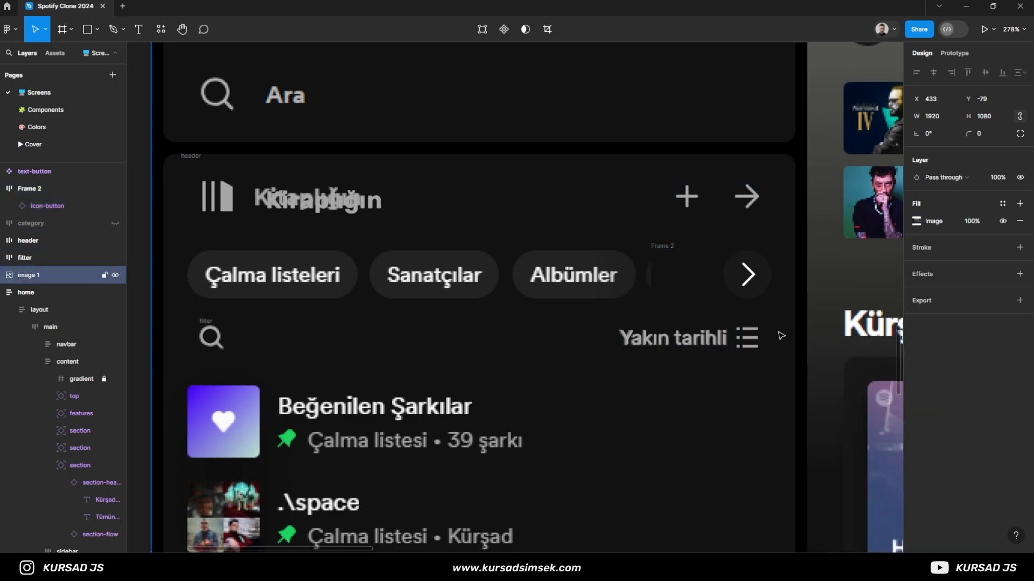
pyautogui.click(686, 288)
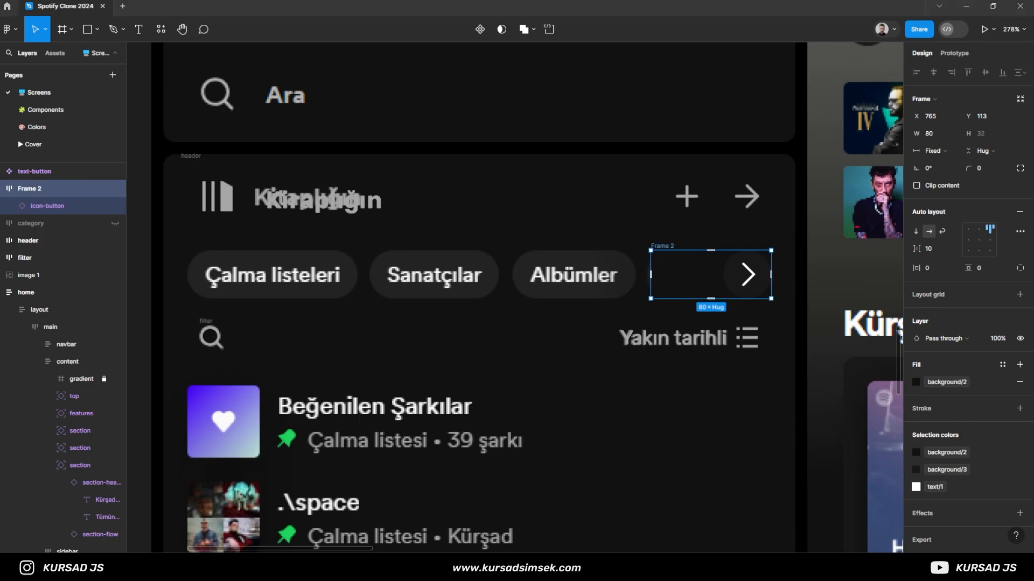
pyautogui.click(920, 384)
pyautogui.click(979, 373)
pyautogui.click(1014, 383)
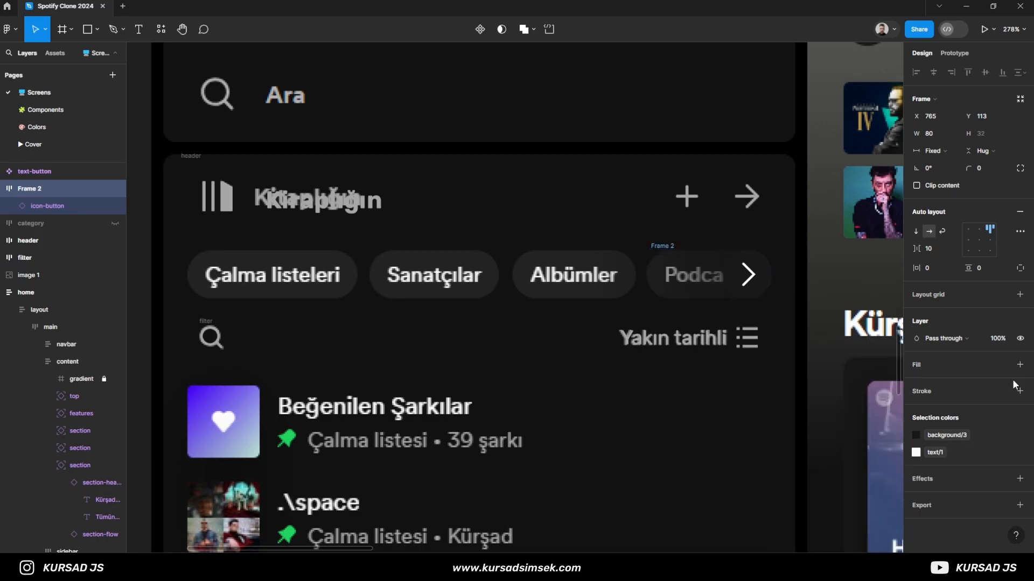
# - Fill the arrow button's frame with the background/2 color, detach the style and convert the fill to a linear gradient
pyautogui.click(943, 370)
pyautogui.click(1002, 365)
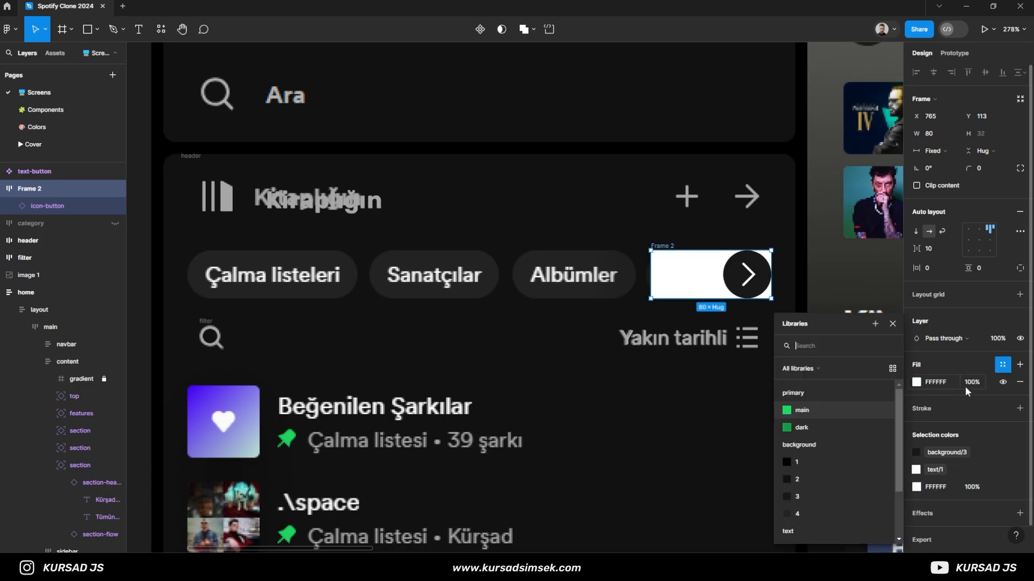
pyautogui.click(808, 478)
pyautogui.click(1019, 383)
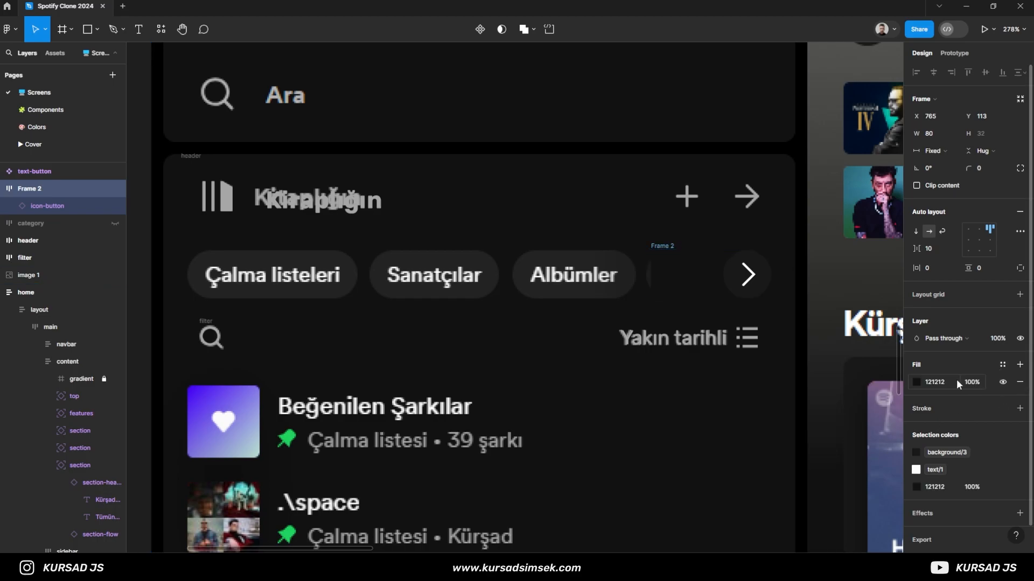
pyautogui.click(915, 382)
pyautogui.click(801, 262)
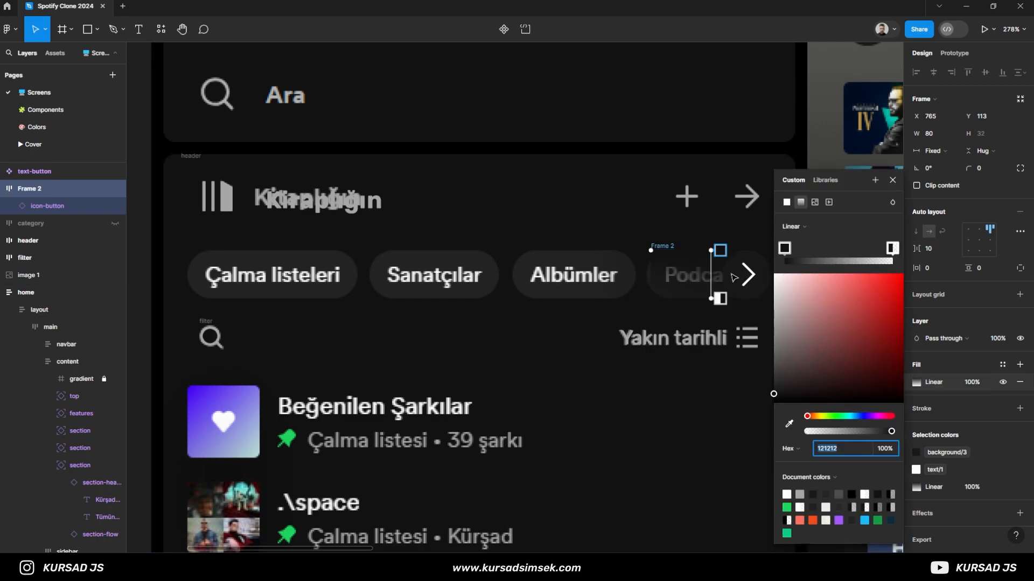
# - Turn the gradient horizontal, with the opaque stop at the frame's right edge and the transparent stop at its left edge
pyautogui.scroll(2, 710, 321)
pyautogui.press('space')
pyautogui.moveTo(709, 320); pyautogui.dragTo(438, 327)
pyautogui.moveTo(440, 215); pyautogui.dragTo(536, 254)
pyautogui.moveTo(440, 292); pyautogui.dragTo(342, 253)
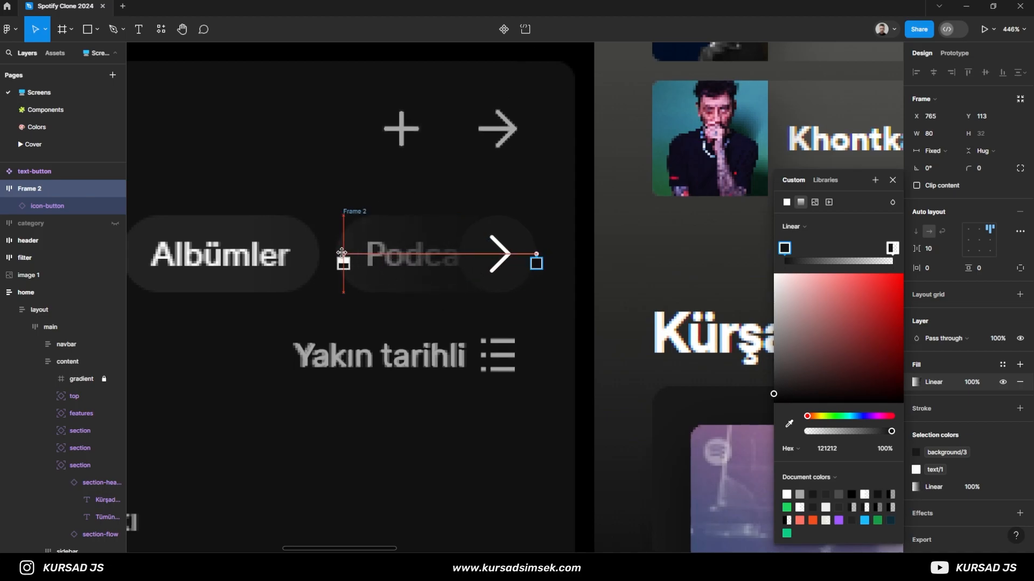
pyautogui.click(590, 299)
# - Extend the arrow button's frame leftward to a width of 85
pyautogui.click(406, 260)
pyautogui.moveTo(343, 256); pyautogui.dragTo(330, 257)
pyautogui.scroll(-5, 330, 257)
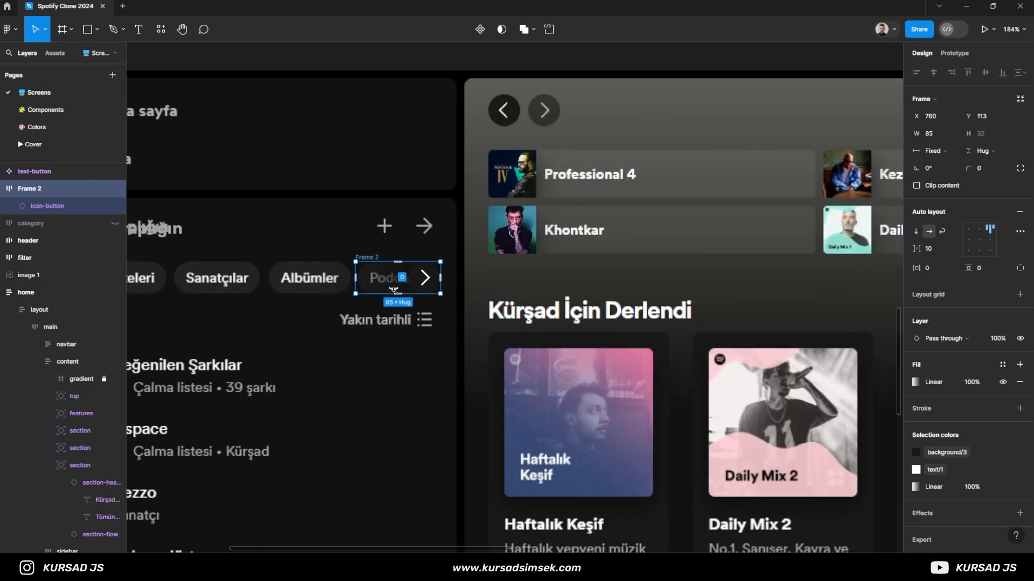
# - Rename the arrow button's frame to button-group and unhide the category frame
pyautogui.click(221, 317)
pyautogui.click(19, 189)
pyautogui.click(3, 188)
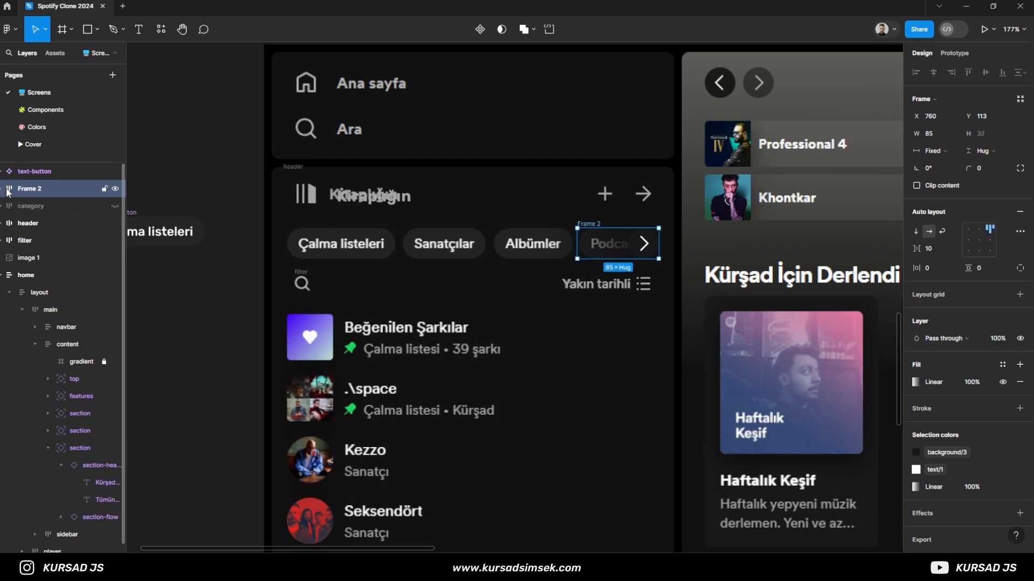
pyautogui.doubleClick(28, 189)
pyautogui.write('b')
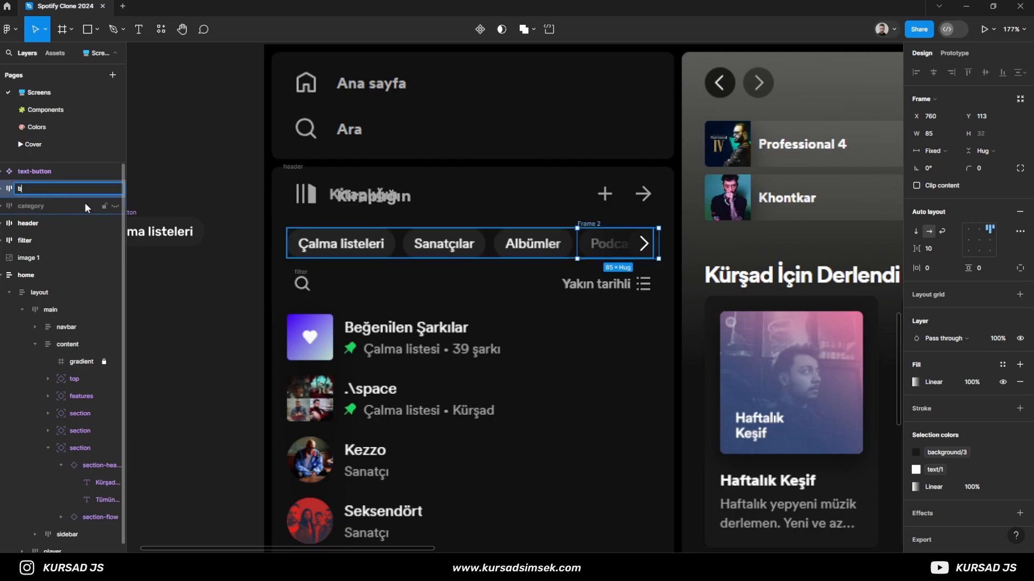
pyautogui.write('utton-group')
pyautogui.press('Return')
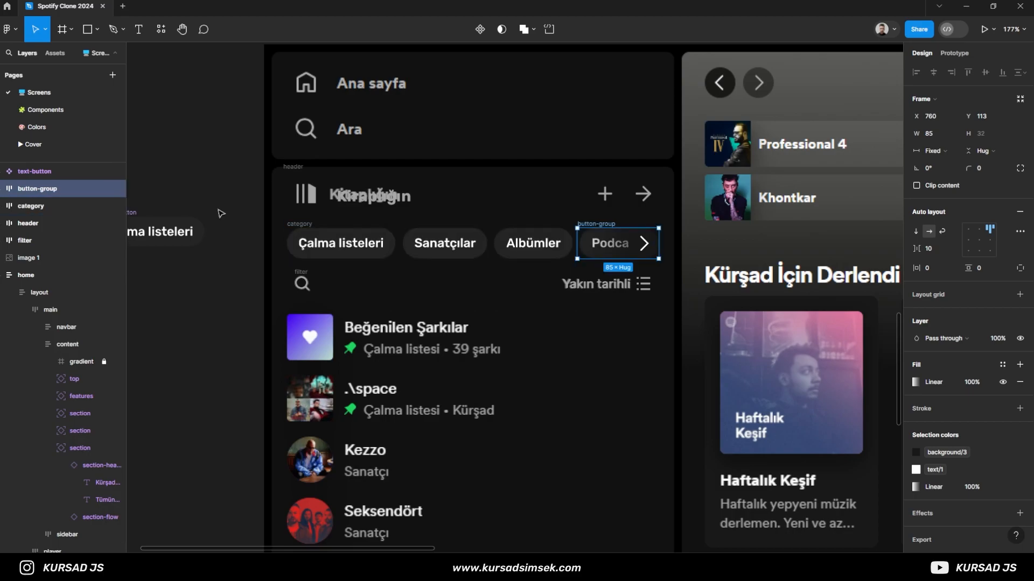
# - Toggle the visibility of the category frame to compare the chips and arrow with the reference screenshot
pyautogui.keyDown('ctrl'); pyautogui.scroll(8, 617, 299); pyautogui.keyUp('ctrl')
pyautogui.keyDown('ctrl'); pyautogui.scroll(-3, 600, 306); pyautogui.keyUp('ctrl')
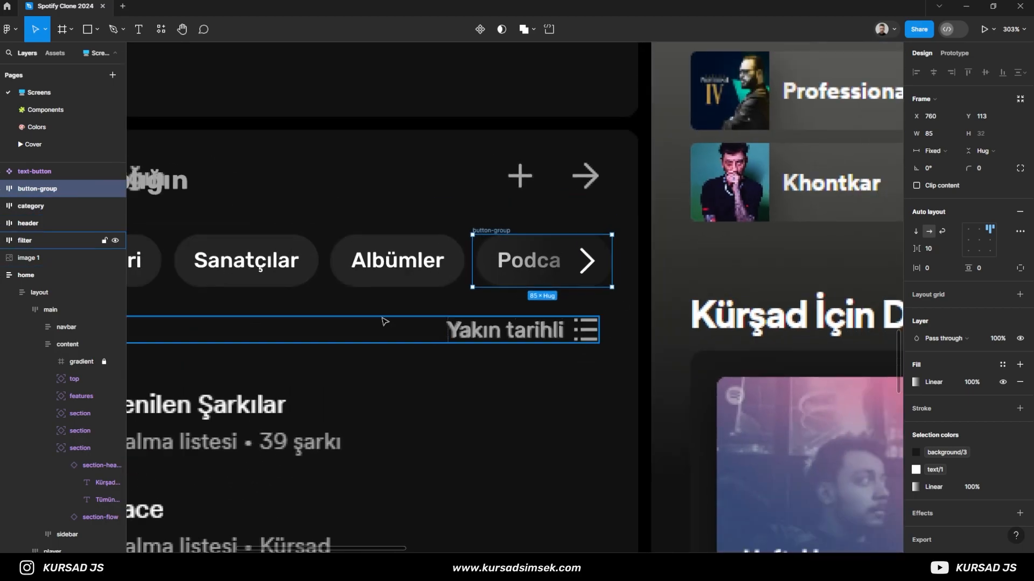
pyautogui.click(115, 190)
pyautogui.click(114, 190)
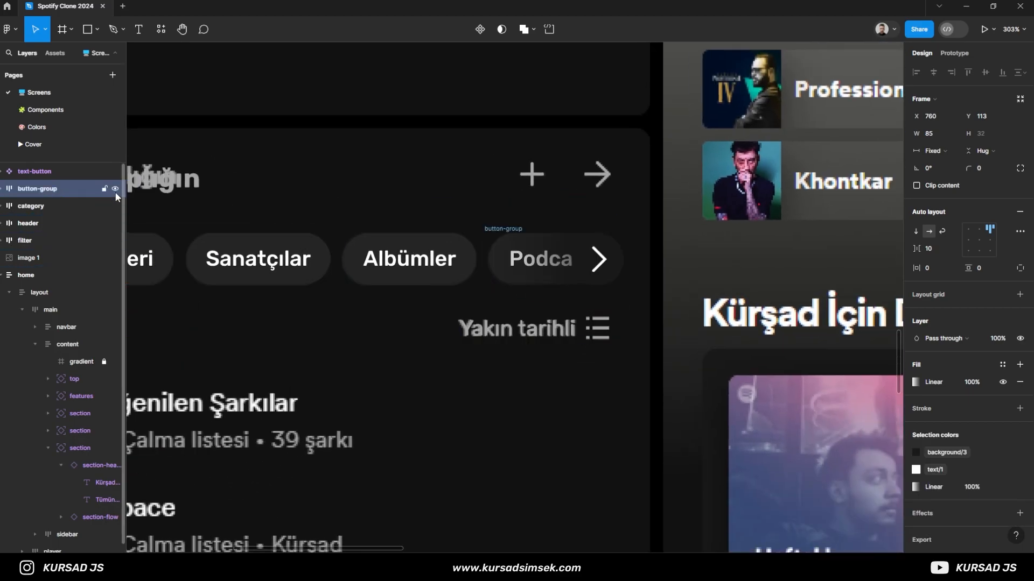
pyautogui.click(114, 206)
pyautogui.click(114, 206)
pyautogui.click(113, 207)
pyautogui.click(113, 207)
pyautogui.click(112, 207)
pyautogui.click(112, 207)
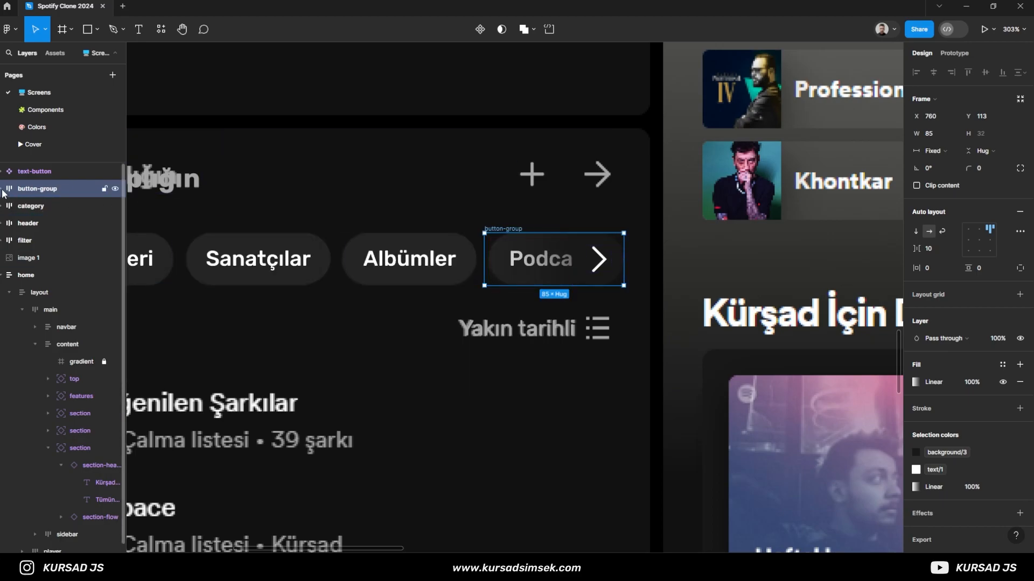
# - Try darkening the button-group gradient's opaque stop to 050505, undo it, and move that stop left to the arrow circle's edge
pyautogui.click(922, 384)
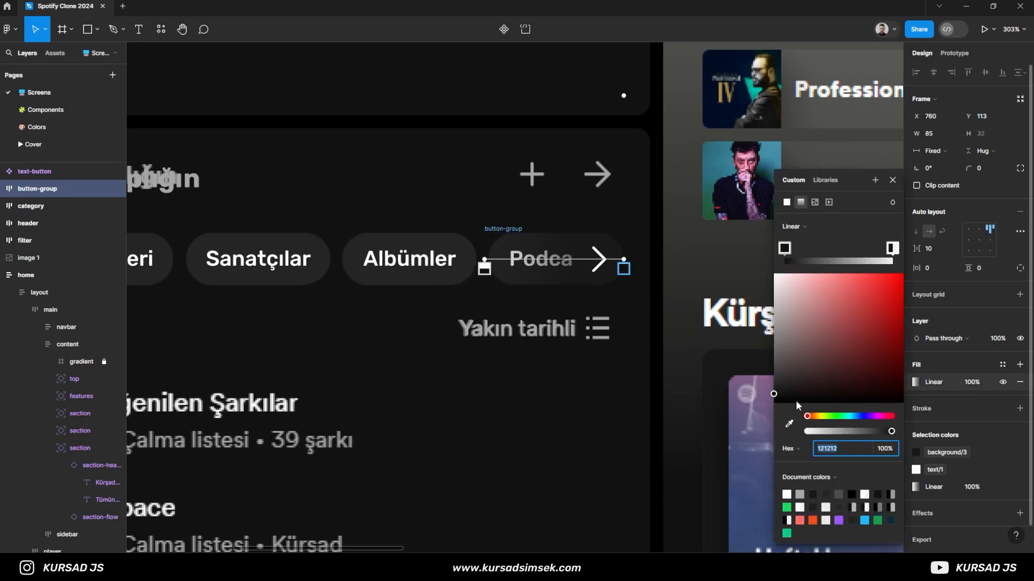
pyautogui.click(783, 248)
pyautogui.moveTo(780, 399); pyautogui.dragTo(776, 403)
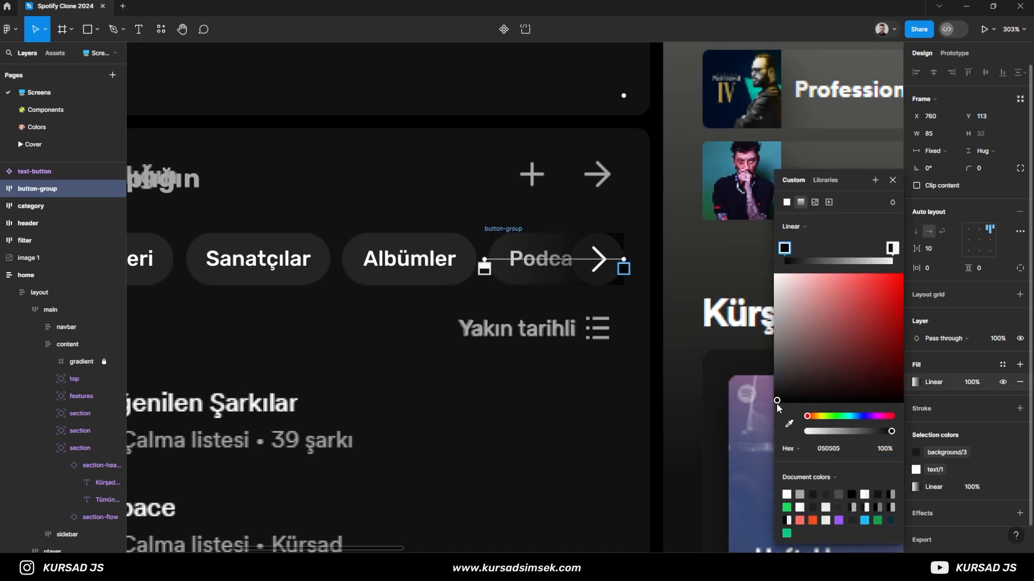
pyautogui.hotkey('ctrl', 'z')
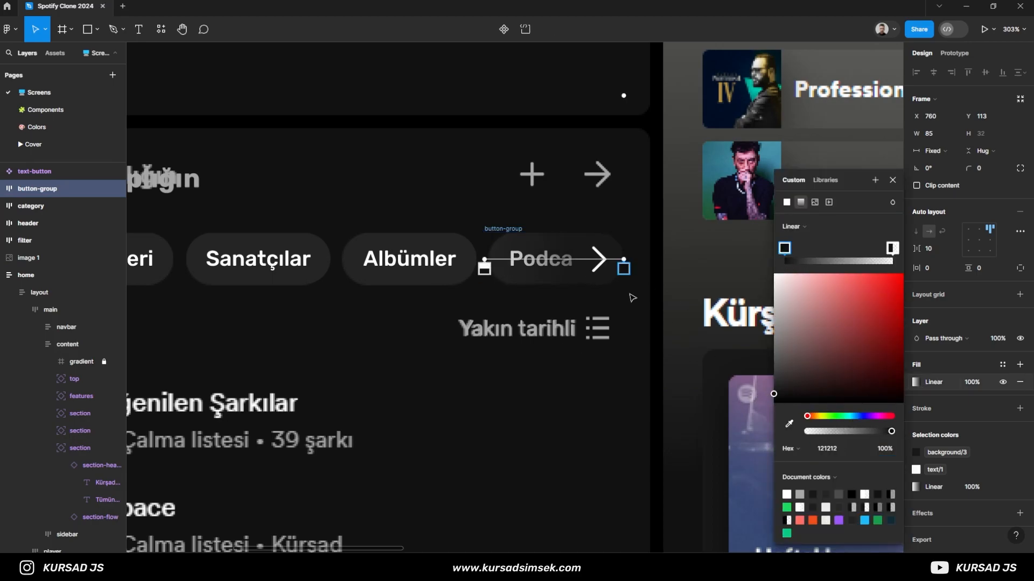
pyautogui.moveTo(624, 262); pyautogui.dragTo(576, 262)
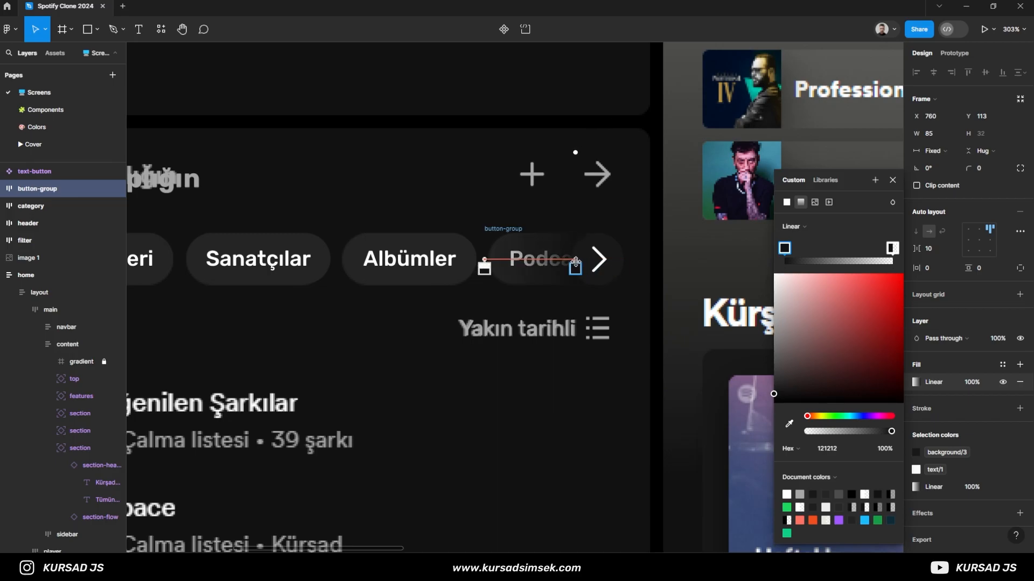
pyautogui.scroll(10, 571, 262)
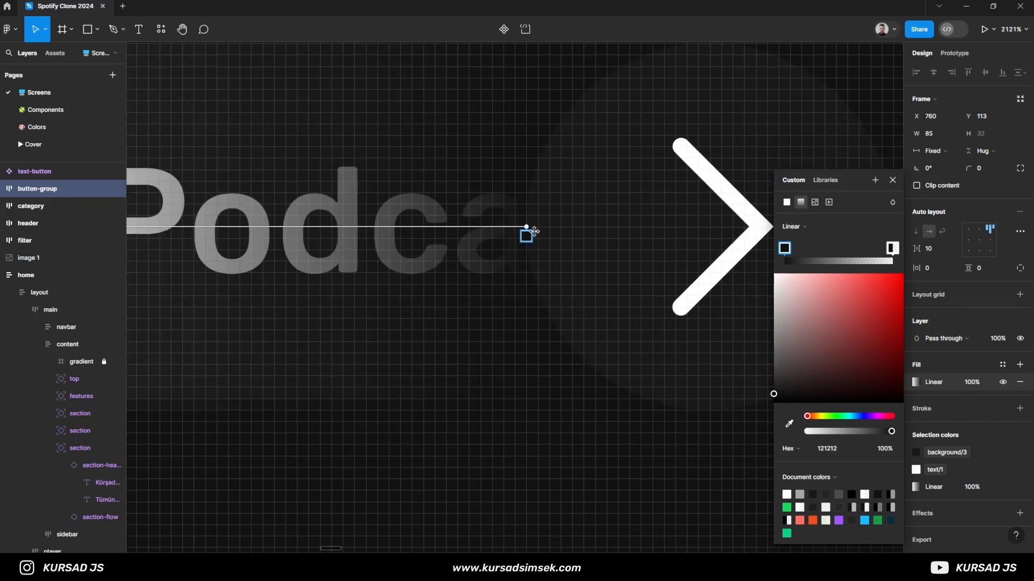
pyautogui.scroll(3, 524, 226)
pyautogui.scroll(-15, 535, 238)
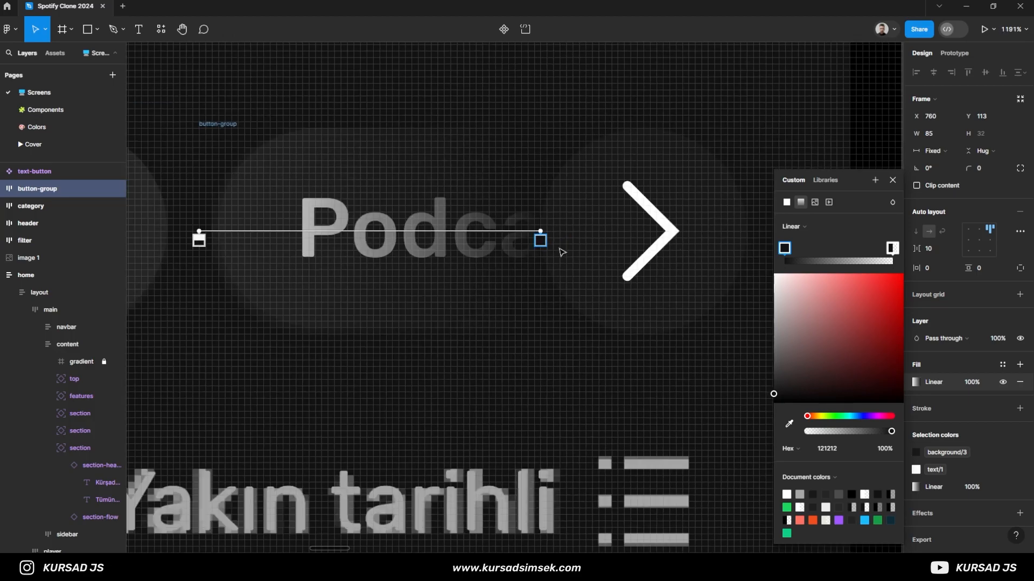
pyautogui.scroll(-2, 581, 311)
pyautogui.moveTo(498, 312); pyautogui.dragTo(591, 298)
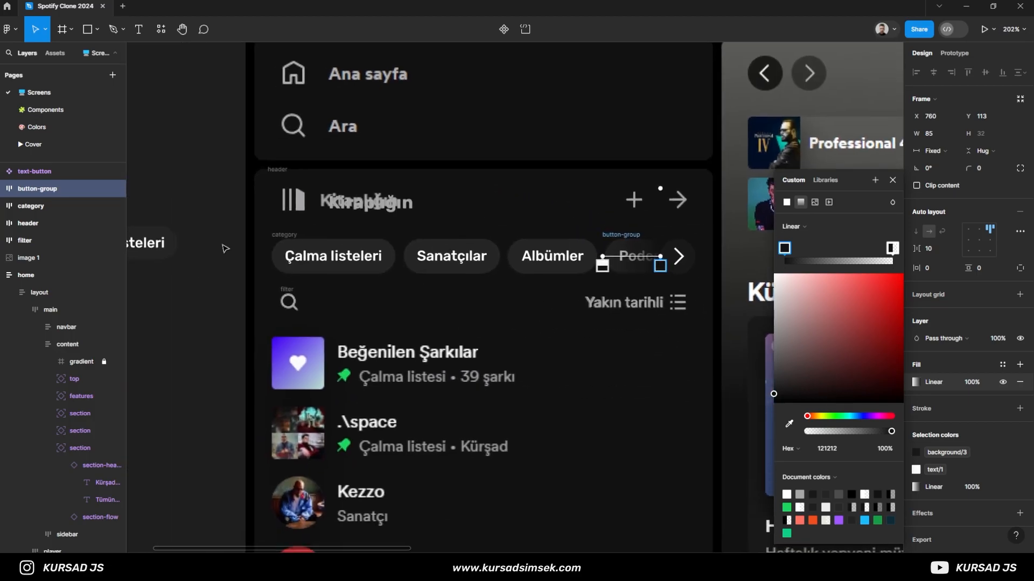
pyautogui.press('Escape')
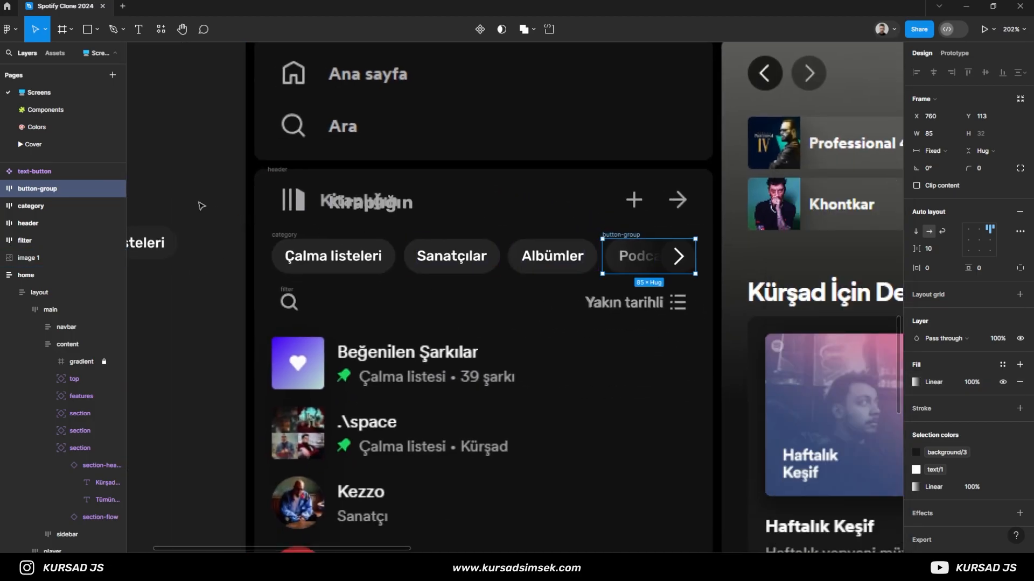
pyautogui.click(200, 206)
# - Group the button-group and category frames together and name the group category
pyautogui.scroll(-2, 240, 250)
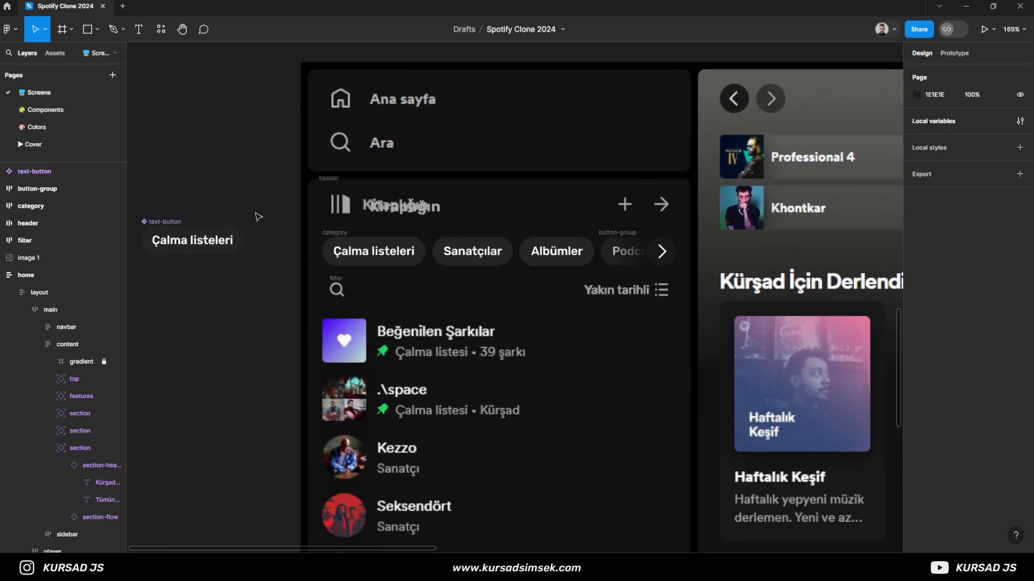
pyautogui.hscroll(-2, 257, 215)
pyautogui.click(42, 193)
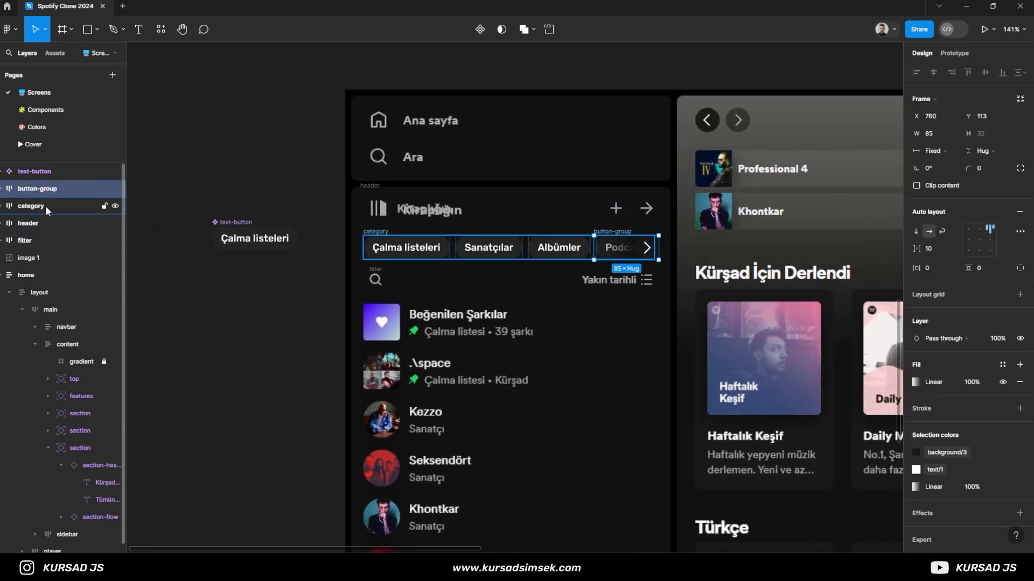
pyautogui.keyDown('shift'); pyautogui.click(45, 206); pyautogui.keyUp('shift')
pyautogui.hotkey('ctrl', 'g')
pyautogui.doubleClick(41, 193)
pyautogui.write('category')
pyautogui.press('Return')
# - Turn the outer category group into an auto layout frame
pyautogui.click(255, 168)
pyautogui.click(44, 190)
pyautogui.click(553, 224)
pyautogui.click(443, 253)
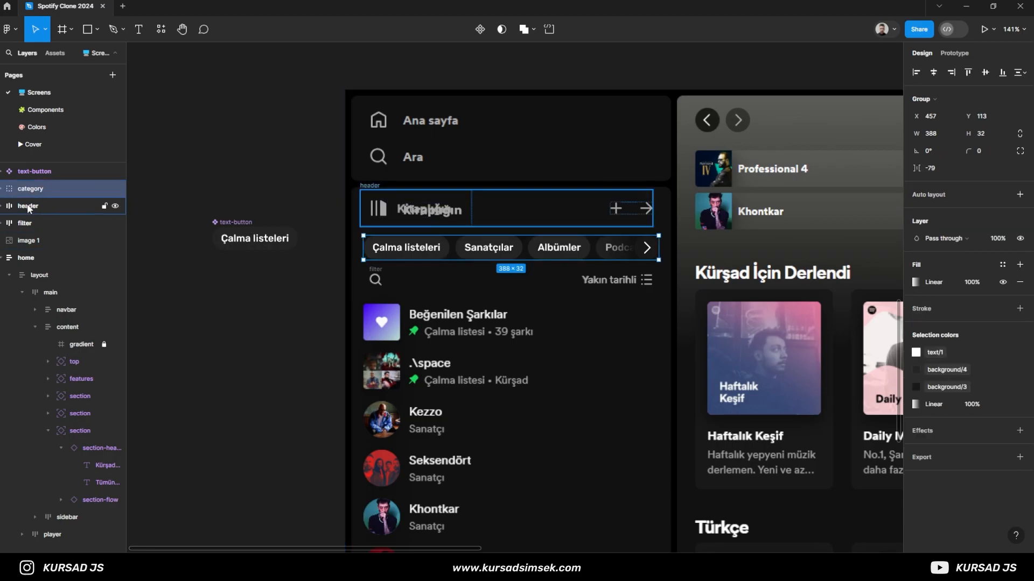
pyautogui.hotkey('shift', 'a')
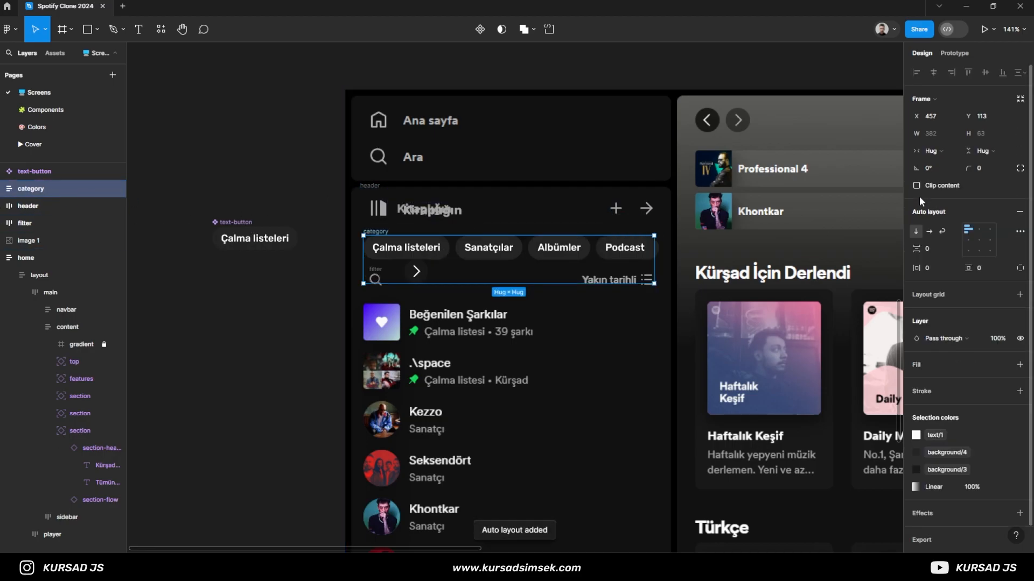
# - Give the 85-wide button-group an absolute position and place it inside the chip row over its right end, at X 303, Y 0
pyautogui.click(3, 189)
pyautogui.click(28, 223)
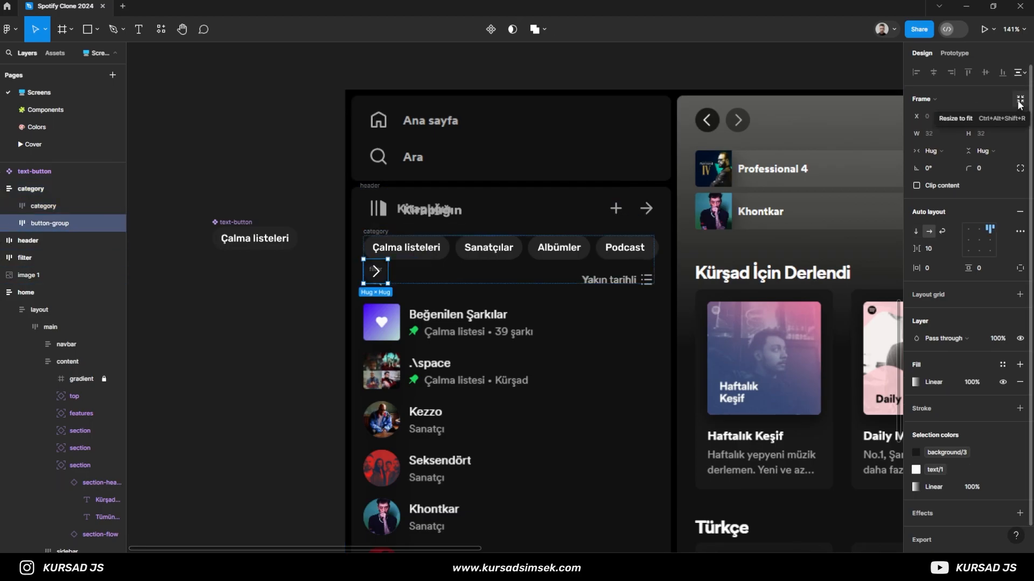
pyautogui.moveTo(387, 271); pyautogui.dragTo(429, 271)
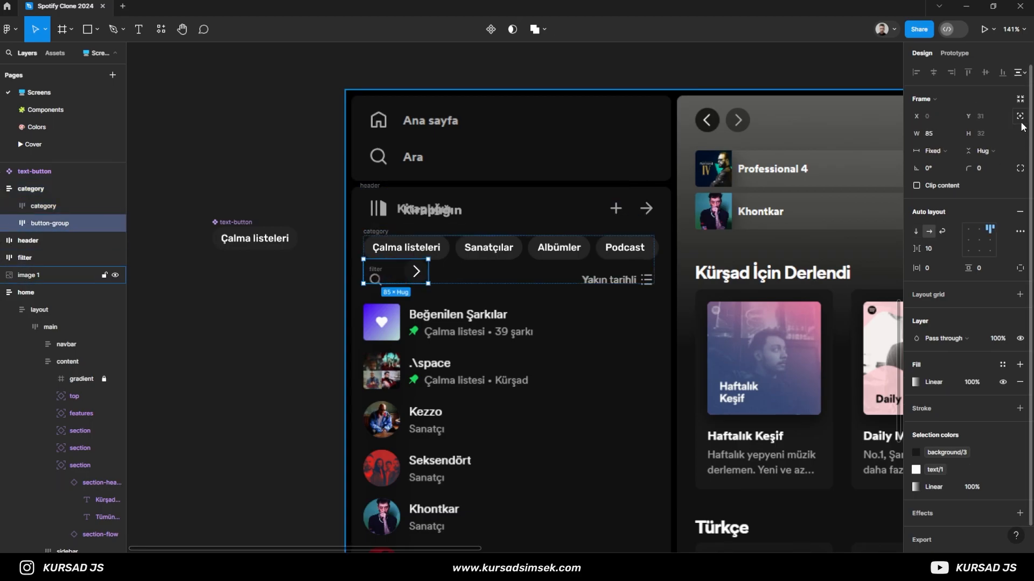
pyautogui.click(1020, 117)
pyautogui.moveTo(419, 272); pyautogui.dragTo(640, 227)
pyautogui.scroll(6, 651, 254)
pyautogui.scroll(-5, 640, 227)
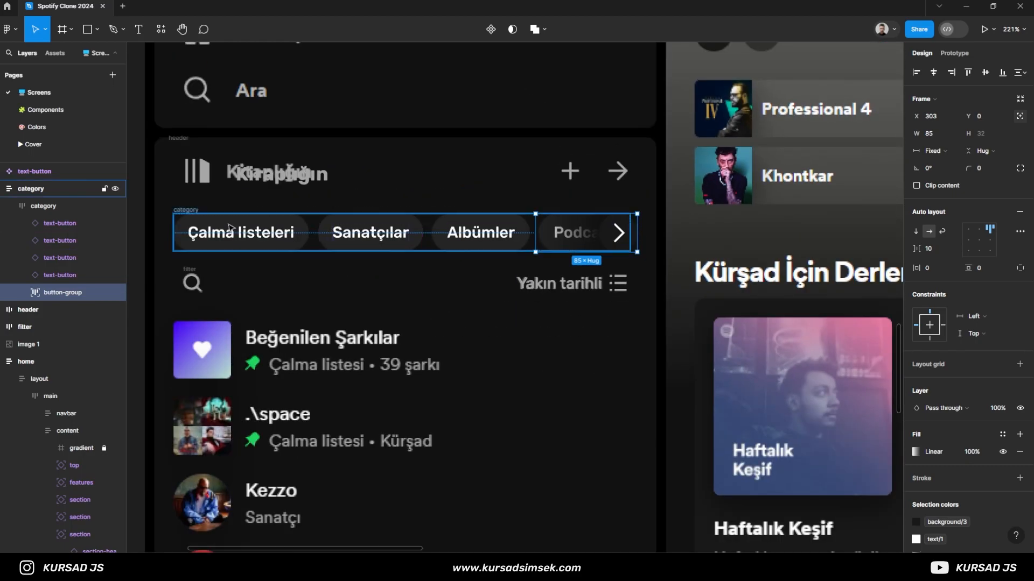
# - Align the button-group to the right edge of the inner category frame and check its fit against the outer frame
pyautogui.click(186, 211)
pyautogui.scroll(3, 606, 250)
pyautogui.scroll(-5, 560, 257)
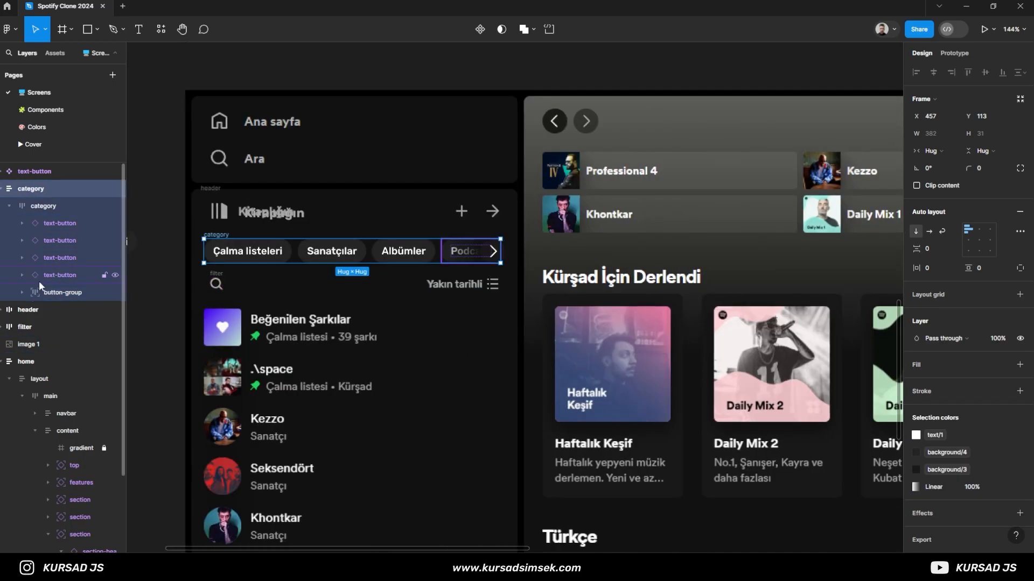
pyautogui.click(40, 293)
pyautogui.click(953, 73)
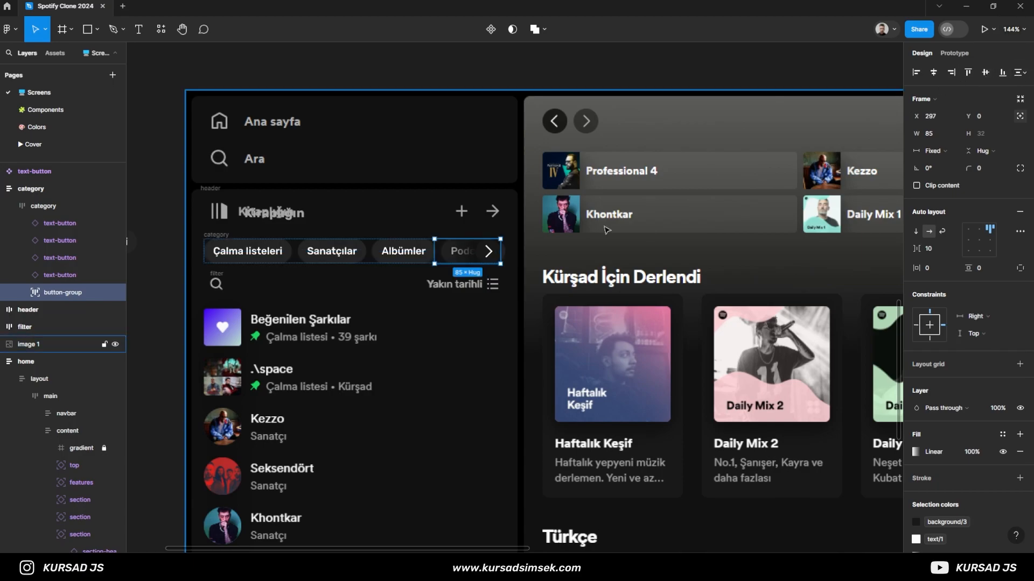
pyautogui.click(208, 235)
pyautogui.scroll(5, 507, 246)
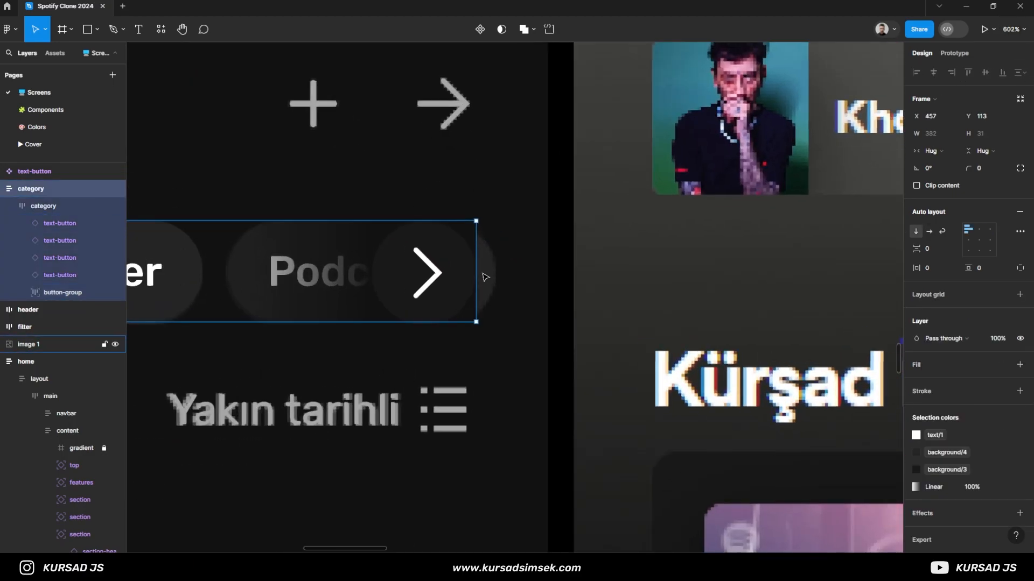
# - Widen the outer category frame to the reference chip row's right edge and set the inner category frame's width to fill container
pyautogui.moveTo(475, 271); pyautogui.dragTo(497, 269)
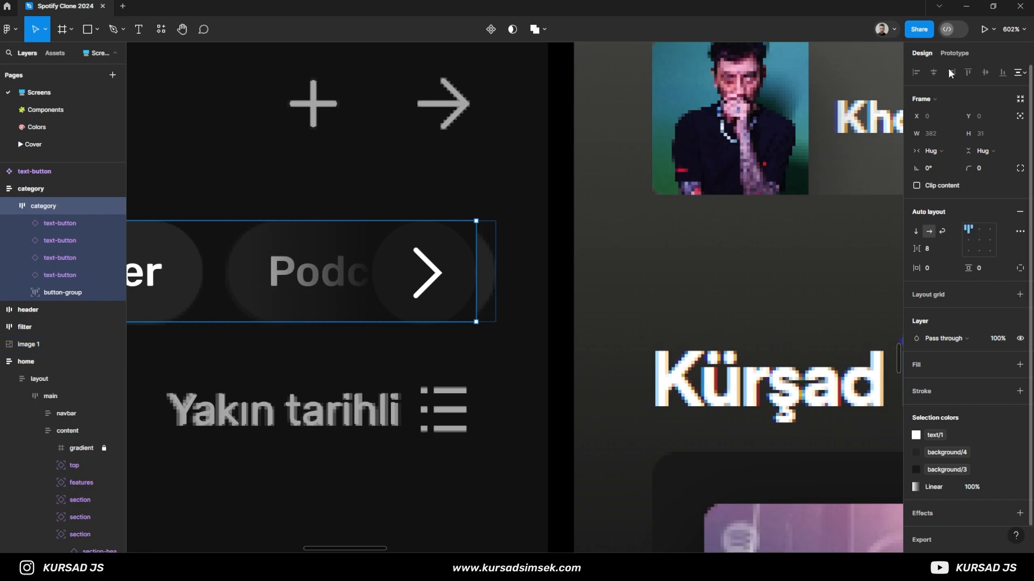
pyautogui.click(81, 293)
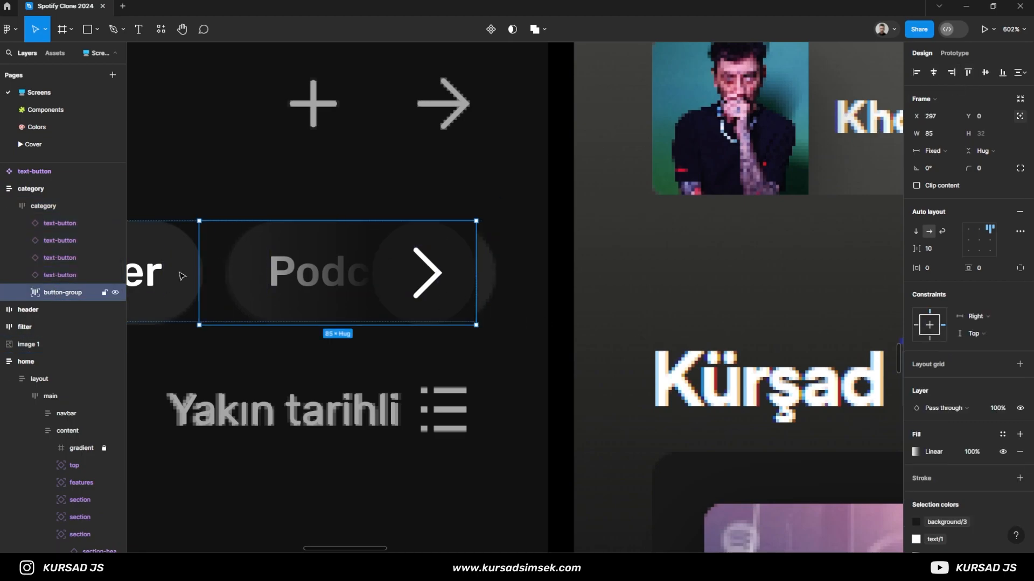
pyautogui.click(51, 208)
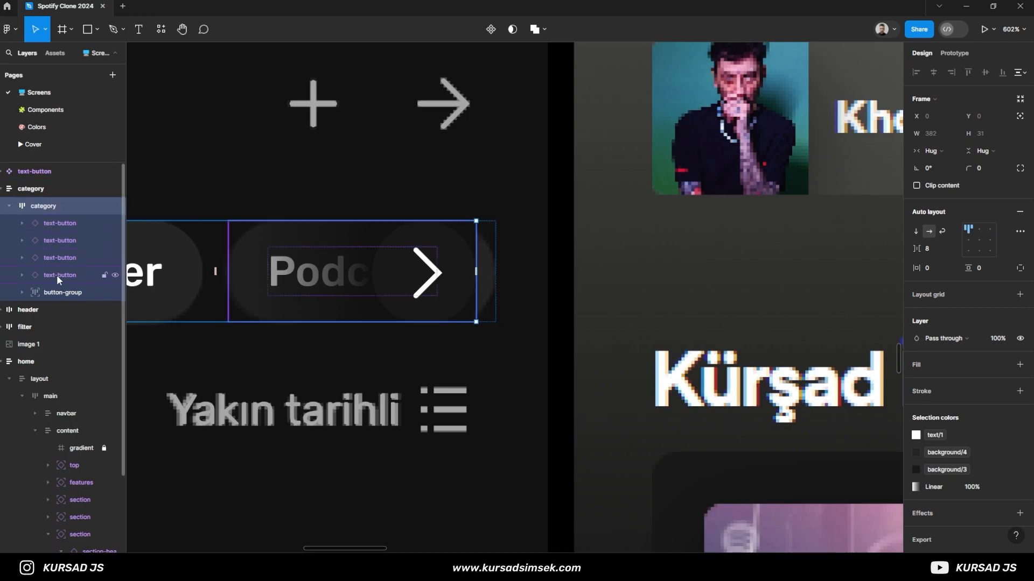
pyautogui.click(931, 150)
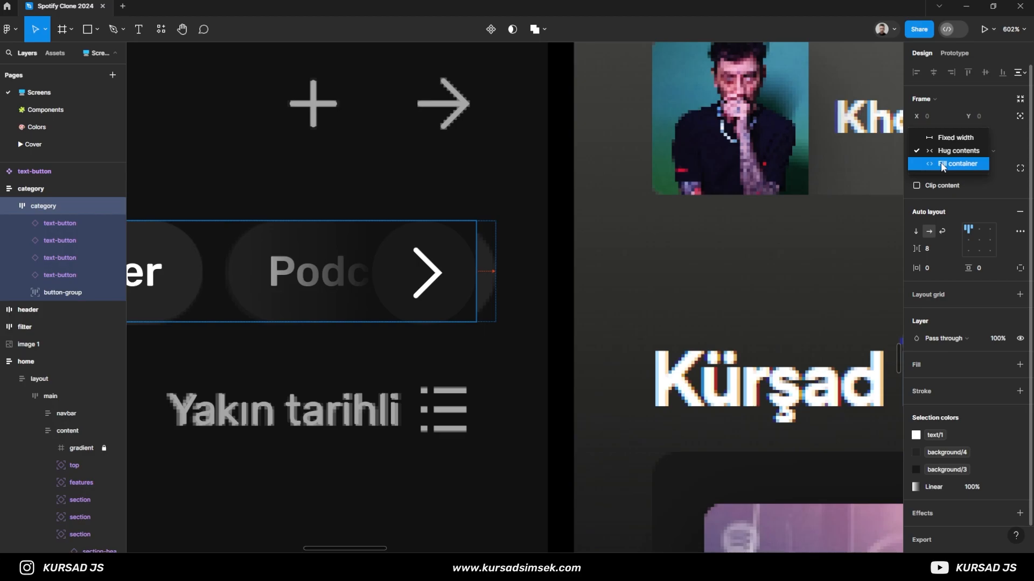
pyautogui.click(947, 161)
pyautogui.click(63, 293)
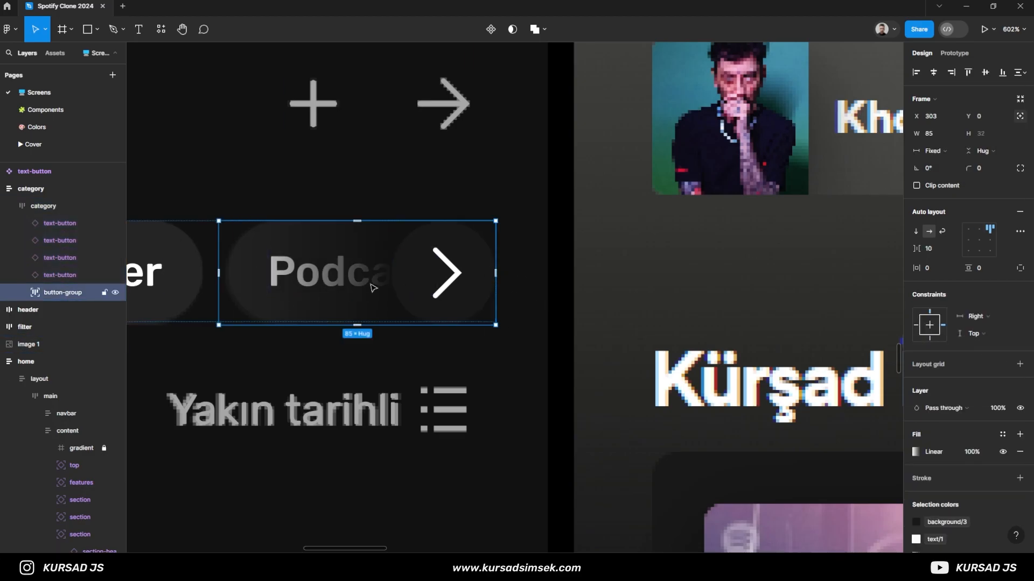
# - Move the text-button component to X 212, Y -68 and shift the reference screenshot right, clear of the rebuilt sidebar parts
pyautogui.hotkey('shift', '1')
pyautogui.click(177, 333)
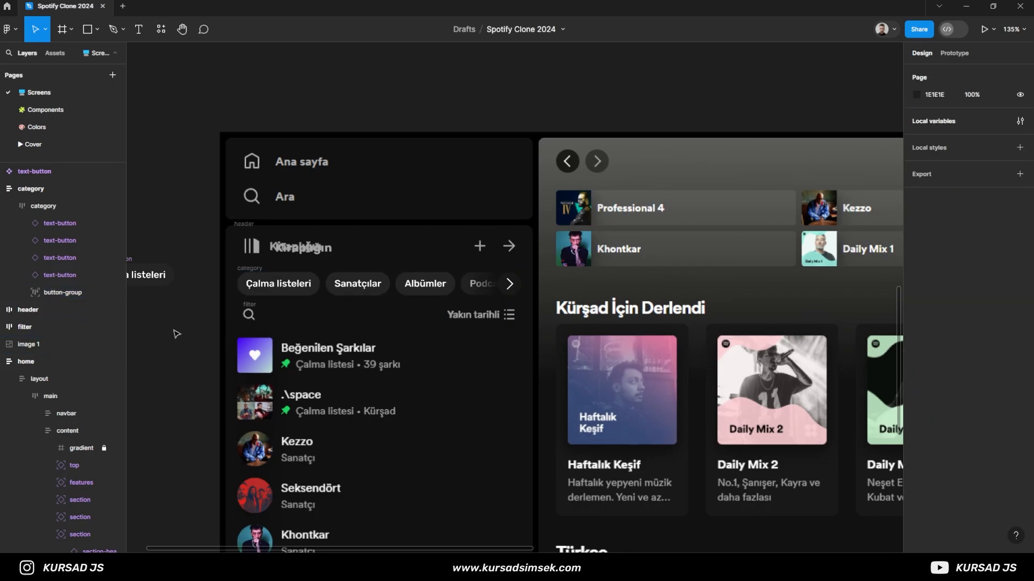
pyautogui.scroll(-1, 174, 330)
pyautogui.moveTo(171, 330); pyautogui.dragTo(371, 298)
pyautogui.click(312, 230)
pyautogui.moveTo(312, 230); pyautogui.dragTo(282, 116)
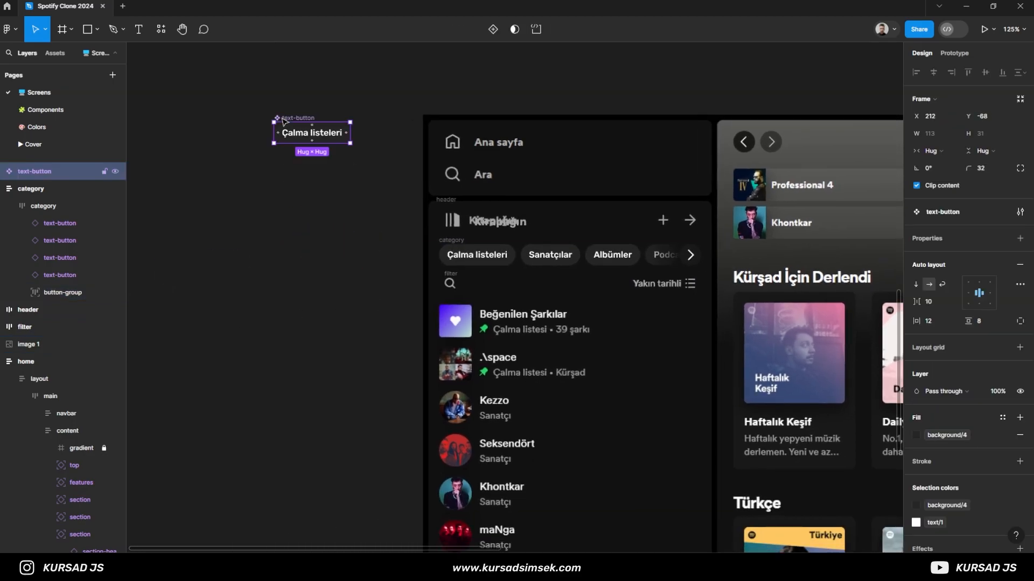
pyautogui.moveTo(588, 371); pyautogui.dragTo(832, 364)
pyautogui.click(633, 258)
# - Set the button-group's corner radius to 32 so the fading arrow matches the chips
pyautogui.scroll(5, 641, 278)
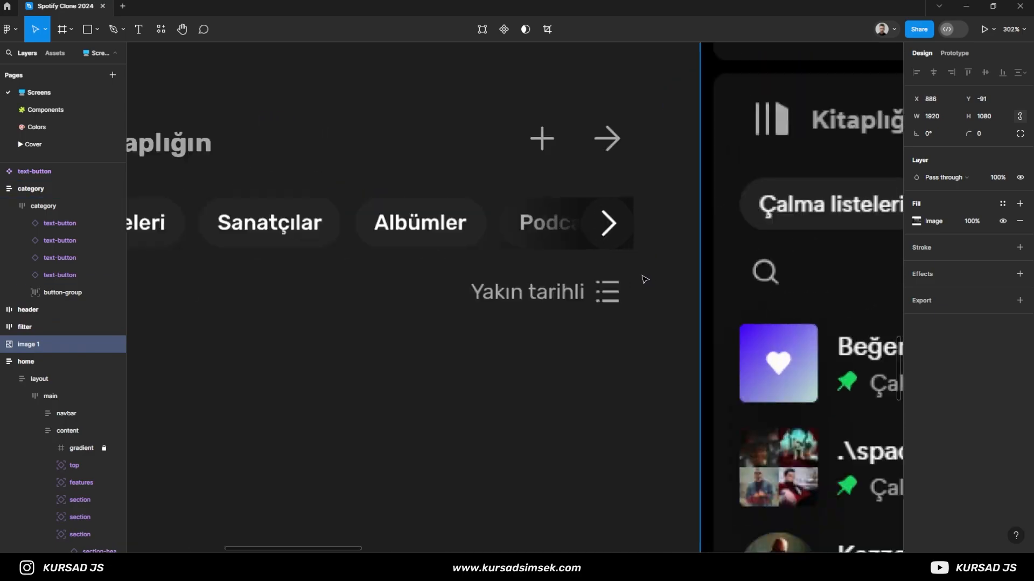
pyautogui.click(56, 293)
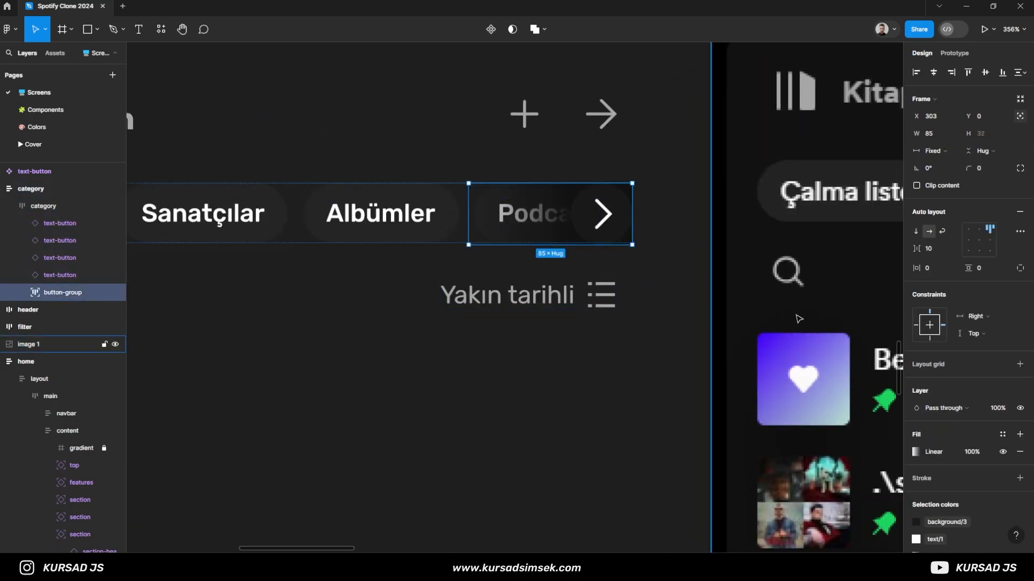
pyautogui.click(992, 168)
pyautogui.write('32')
pyautogui.press('Return')
pyautogui.click(672, 348)
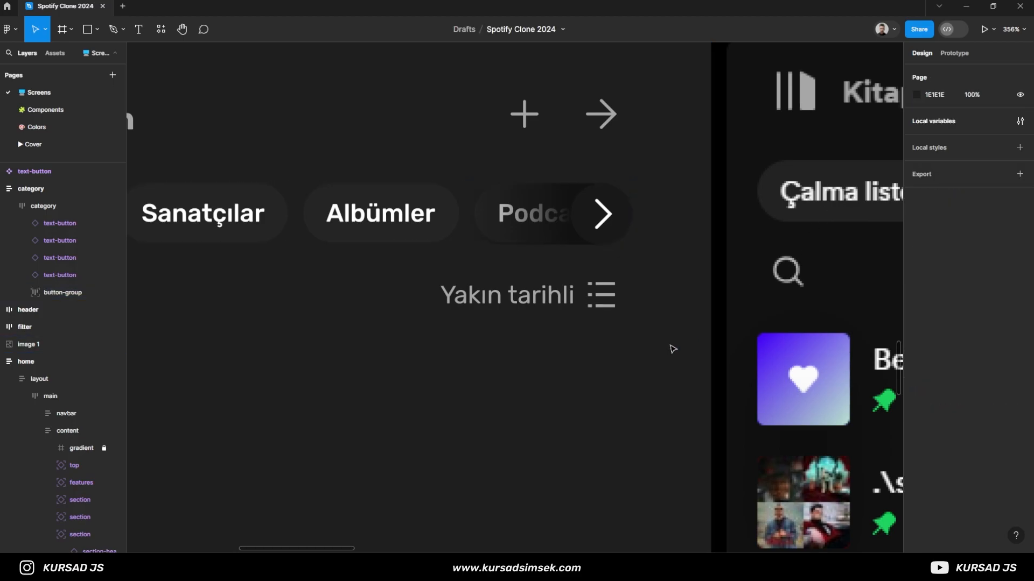
# - Group the header, category and filter frames together and turn the group into an auto layout frame
pyautogui.scroll(-5, 602, 348)
pyautogui.moveTo(473, 371)
pyautogui.mouseDown()
pyautogui.moveTo(458, 373)
pyautogui.moveTo(467, 375)
pyautogui.mouseUp()
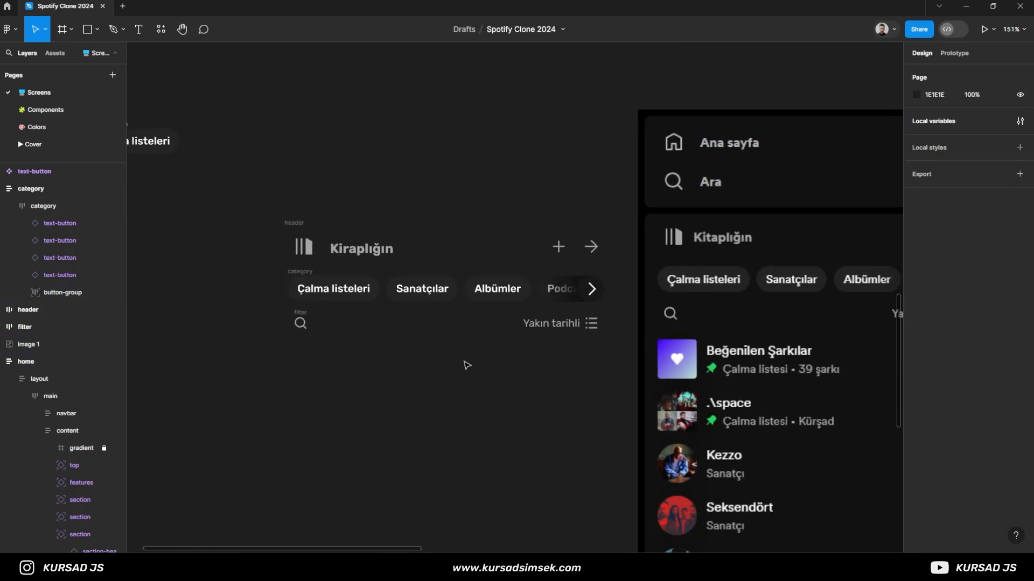
pyautogui.click(305, 314)
pyautogui.click(274, 370)
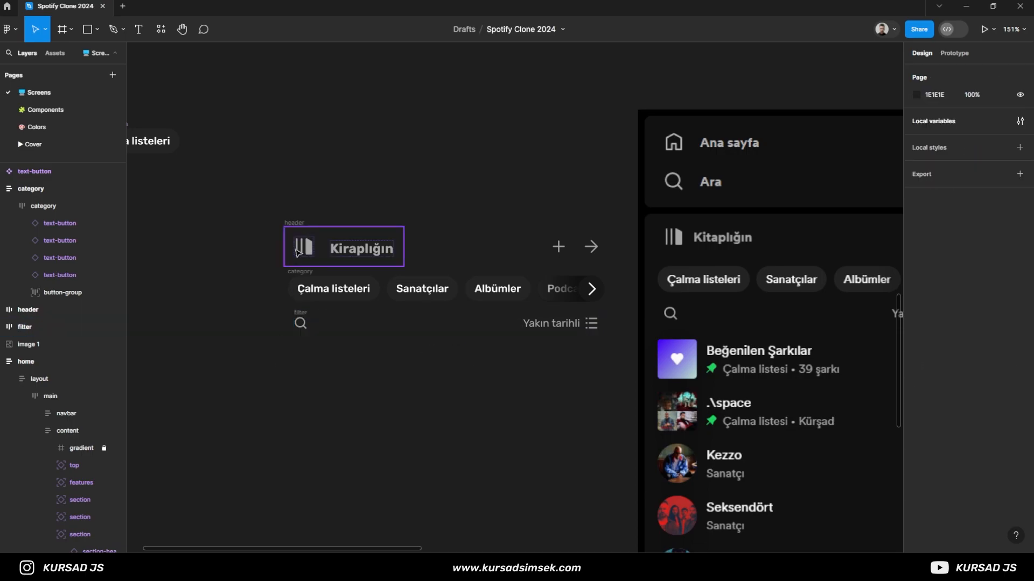
pyautogui.click(294, 221)
pyautogui.moveTo(270, 205); pyautogui.dragTo(622, 370)
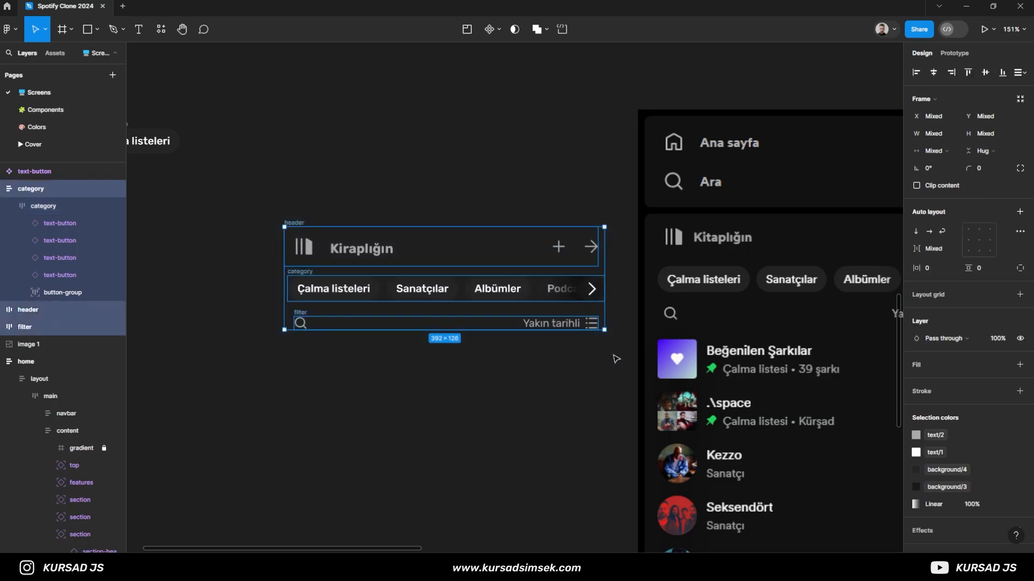
pyautogui.hotkey('ctrl', 'g')
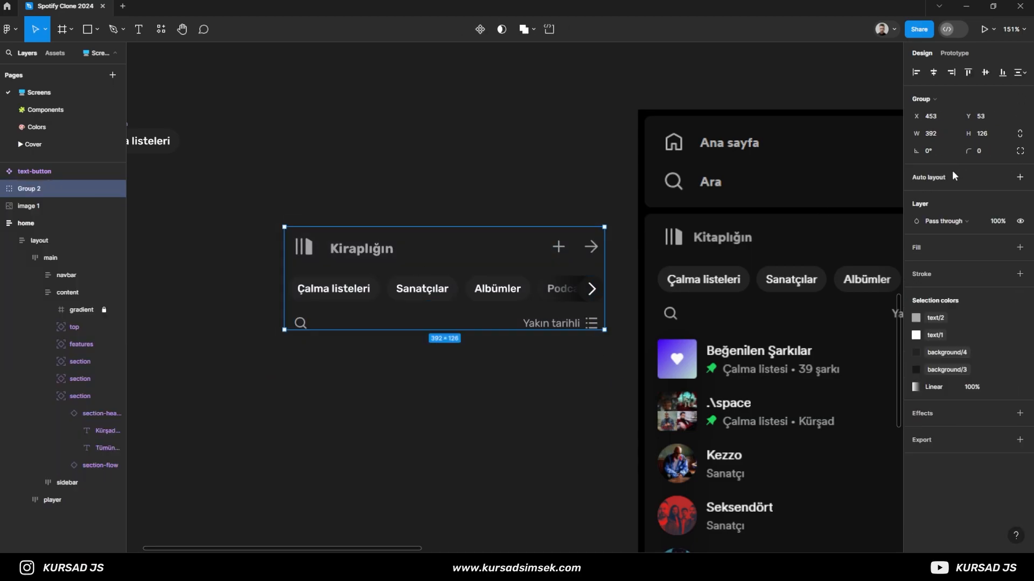
pyautogui.click(1019, 177)
# - Align the contents of the combined header, category and filter frame to top center
pyautogui.scroll(2, 300, 315)
pyautogui.click(577, 327)
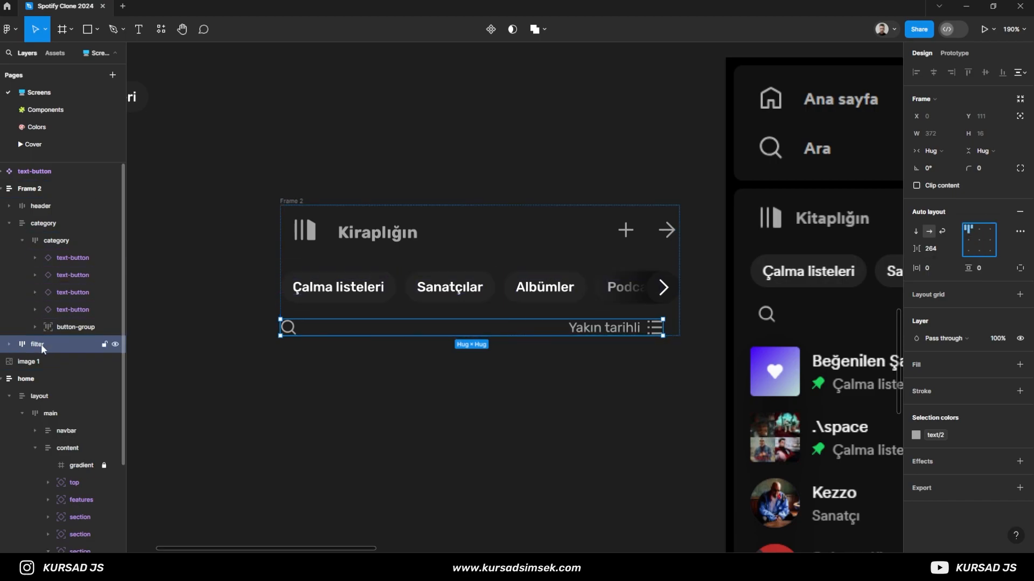
pyautogui.click(38, 189)
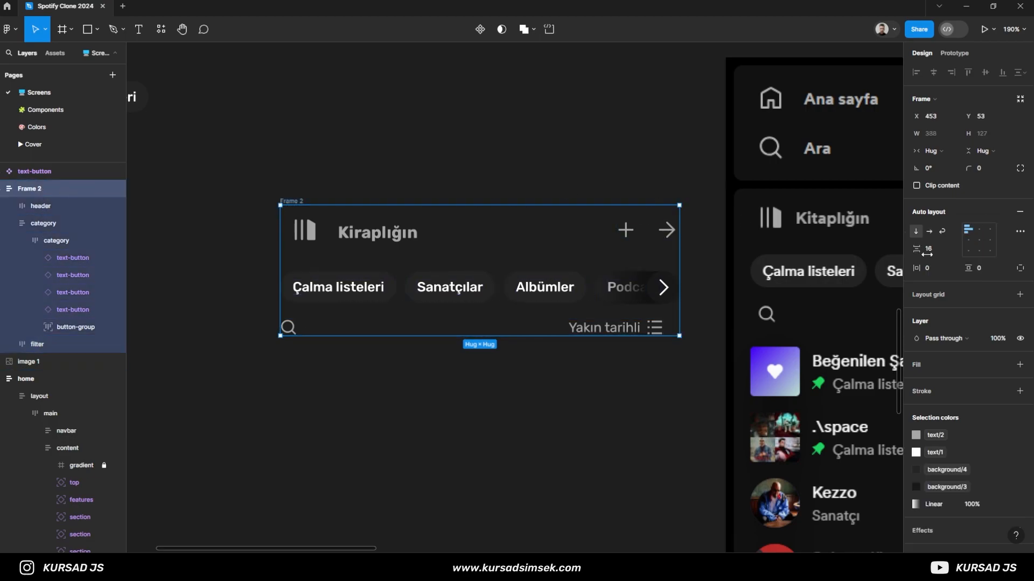
pyautogui.click(978, 229)
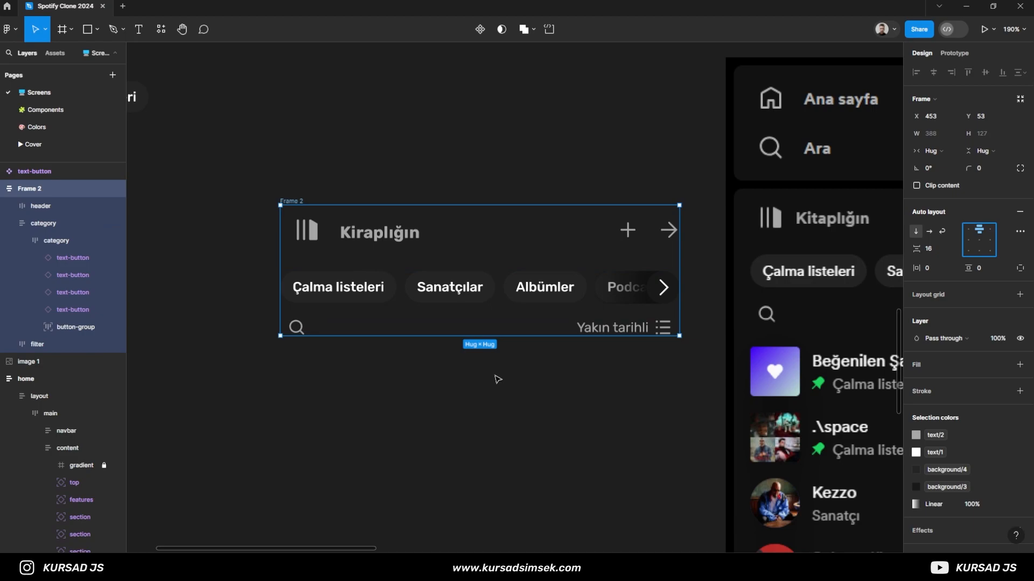
pyautogui.click(514, 365)
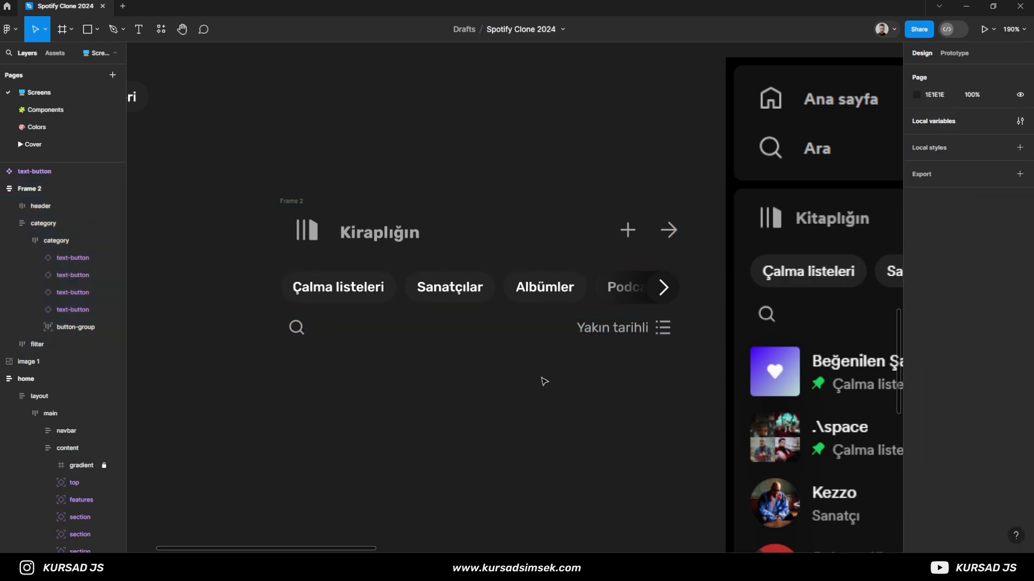
# - Compare the combined frame with the reference screenshot and rename the frame navbar-header
pyautogui.scroll(-3, 377, 383)
pyautogui.hscroll(2, 408, 387)
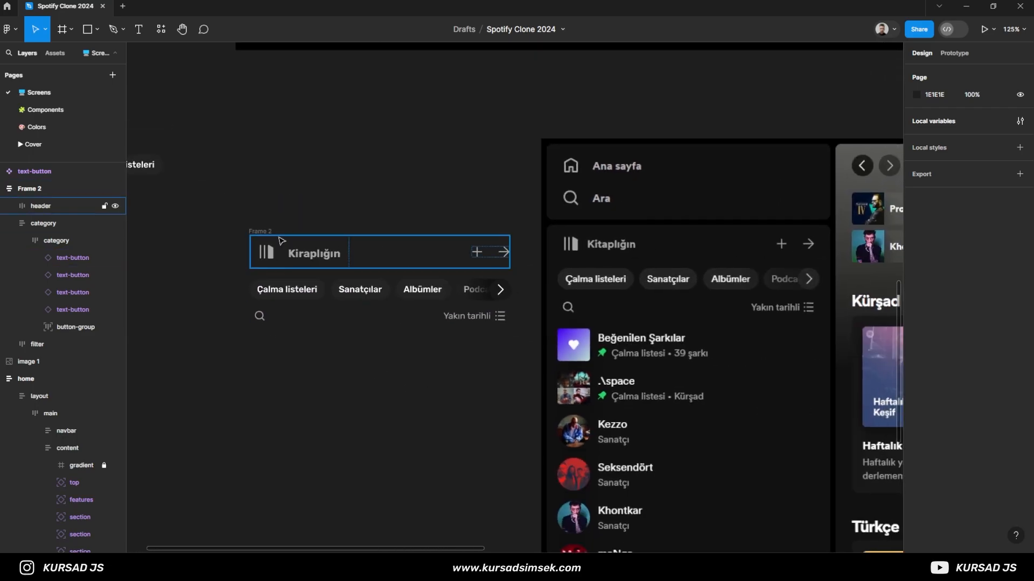
pyautogui.click(409, 315)
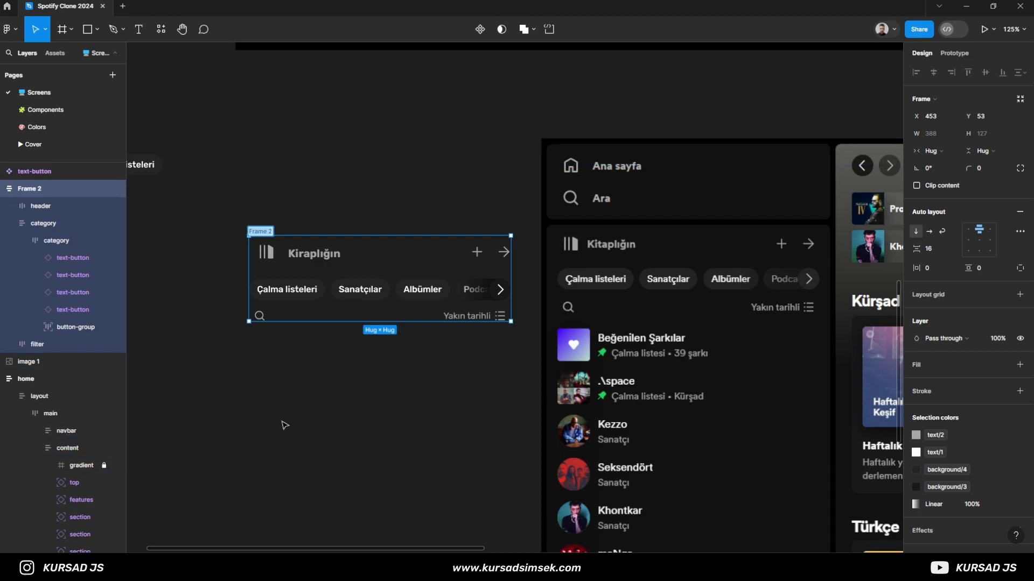
pyautogui.scroll(-6, 242, 398)
pyautogui.hscroll(5, 243, 398)
pyautogui.scroll(2, 163, 373)
pyautogui.scroll(5, 163, 373)
pyautogui.hscroll(-6, 163, 373)
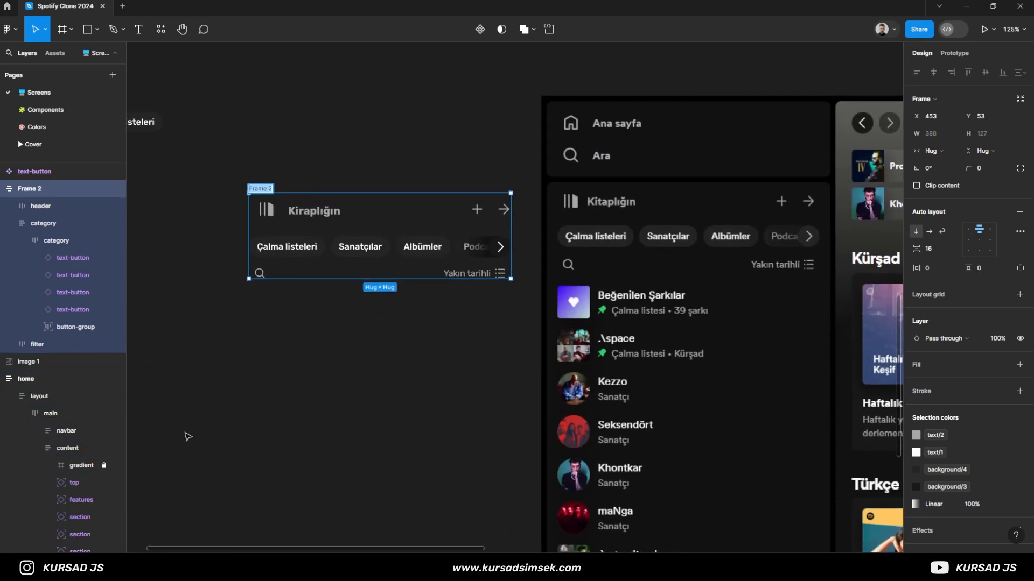
pyautogui.write('er')
pyautogui.press('Return')
pyautogui.click(318, 384)
# - Turn navbar-header into a component and place it beside the text-button component
pyautogui.scroll(-3, 348, 364)
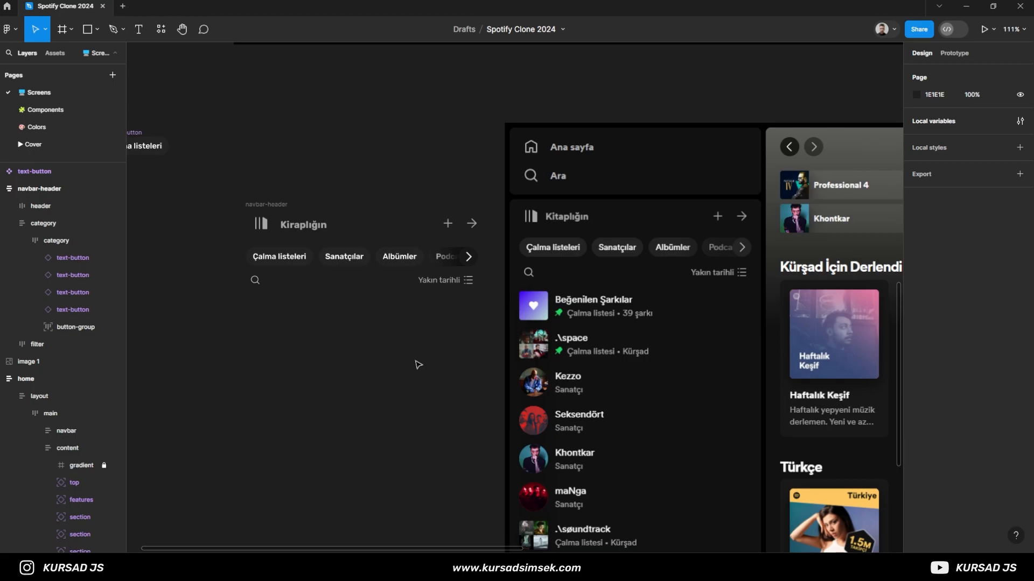
pyautogui.scroll(-5, 355, 344)
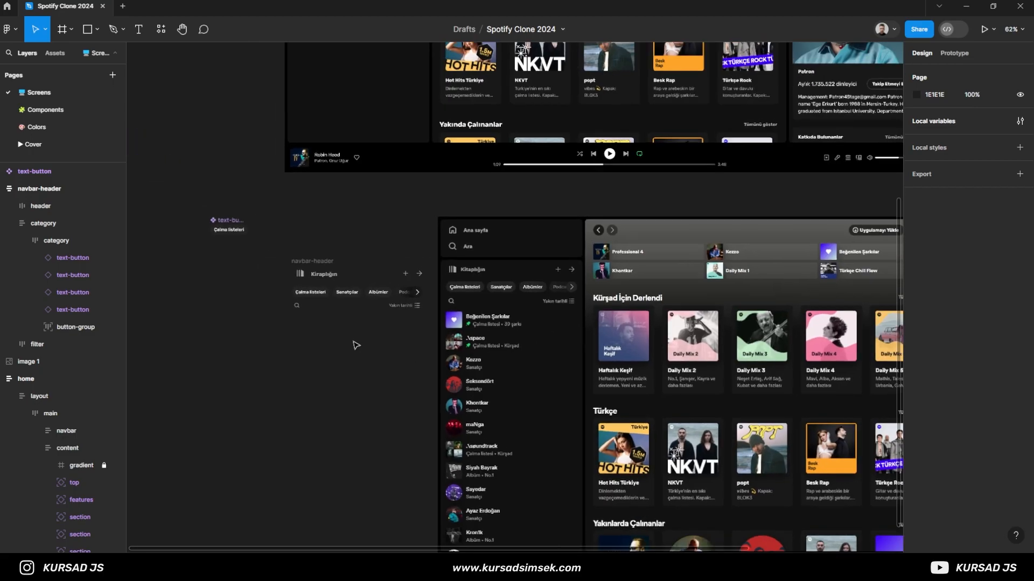
pyautogui.click(347, 288)
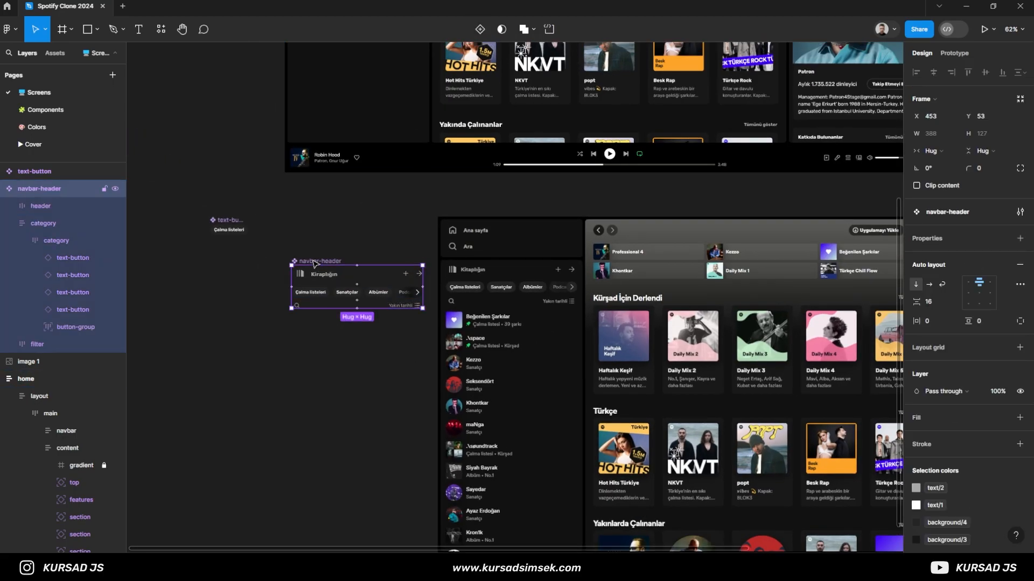
pyautogui.moveTo(315, 264); pyautogui.dragTo(293, 220)
pyautogui.click(333, 310)
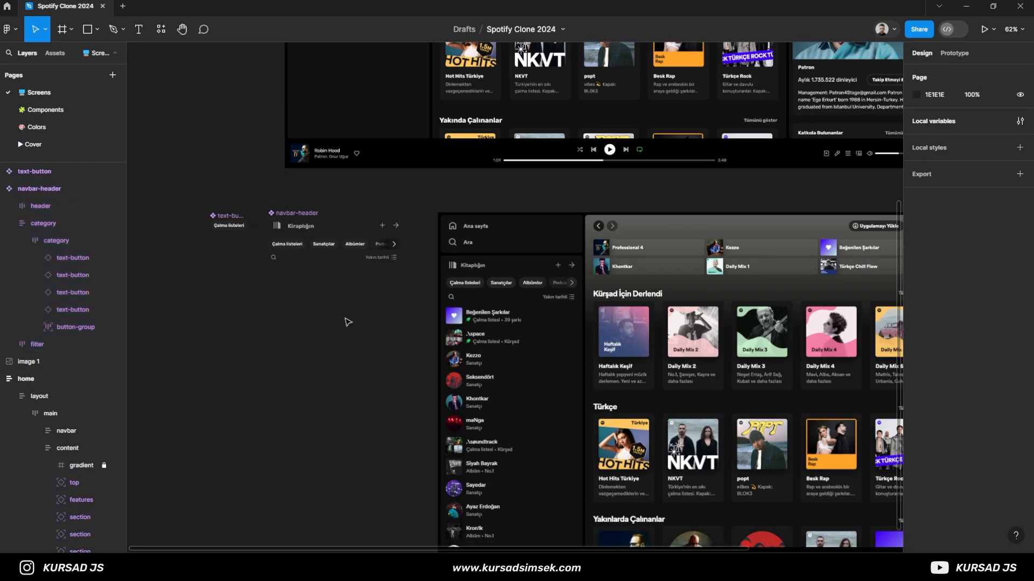
# - Draw a 48 × 48 frame over the heart cover in the reference's first playlist row and give it a corner radius of 4
pyautogui.scroll(10, 346, 318)
pyautogui.click(71, 29)
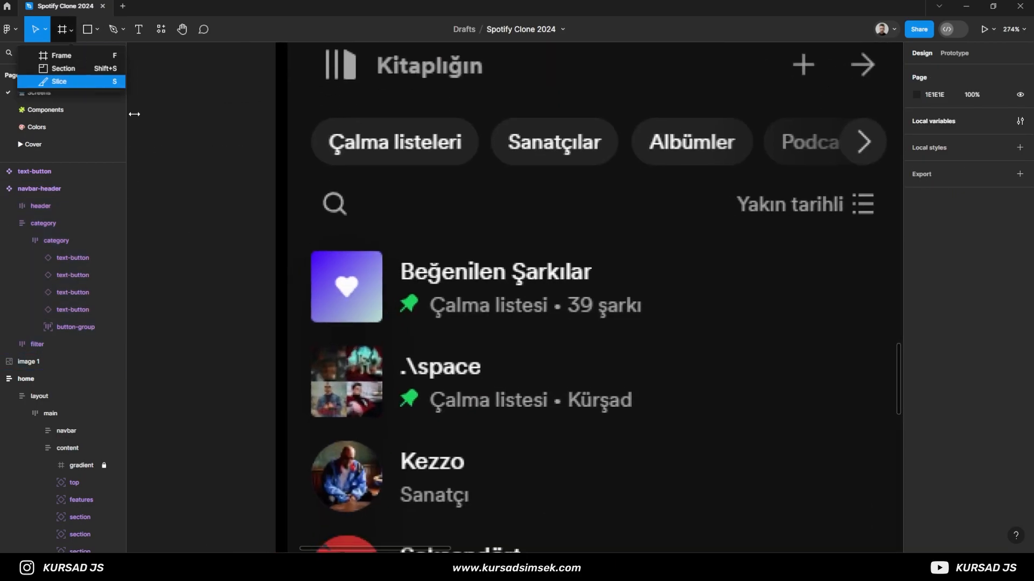
pyautogui.click(51, 55)
pyautogui.scroll(5, 350, 275)
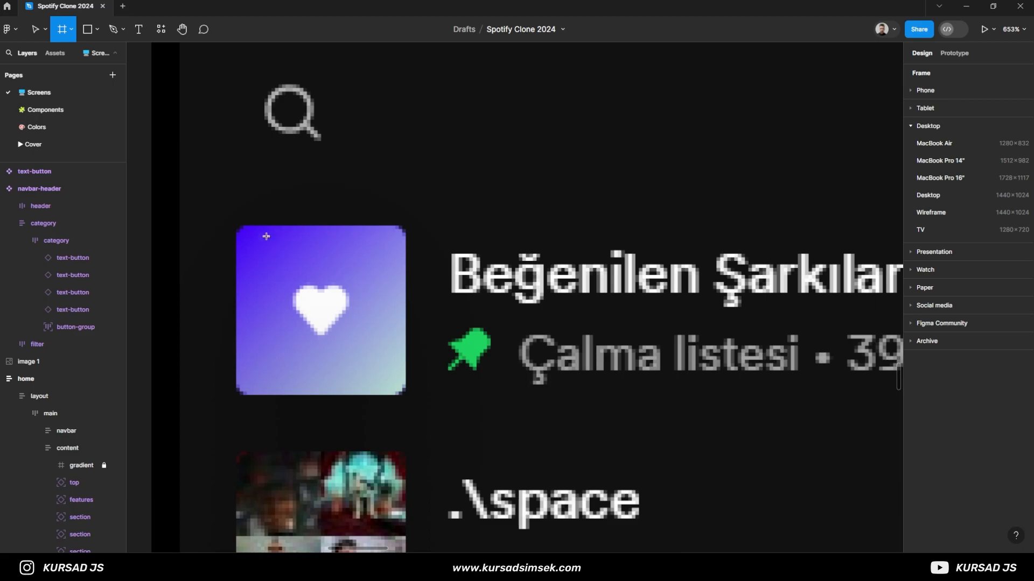
pyautogui.moveTo(235, 225)
pyautogui.mouseDown()
pyautogui.moveTo(396, 350)
pyautogui.moveTo(406, 395)
pyautogui.mouseUp()
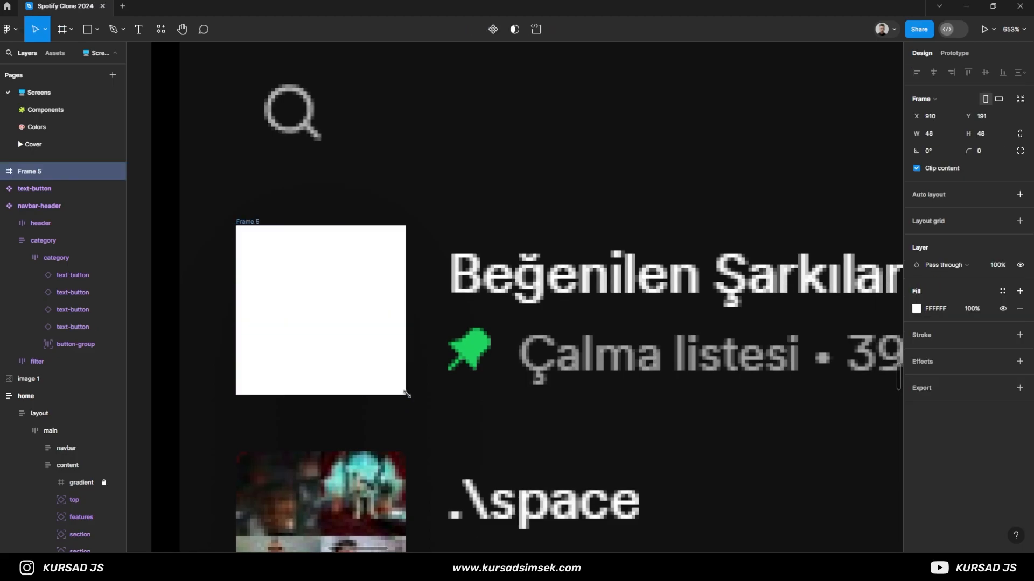
pyautogui.write('4')
pyautogui.press('Return')
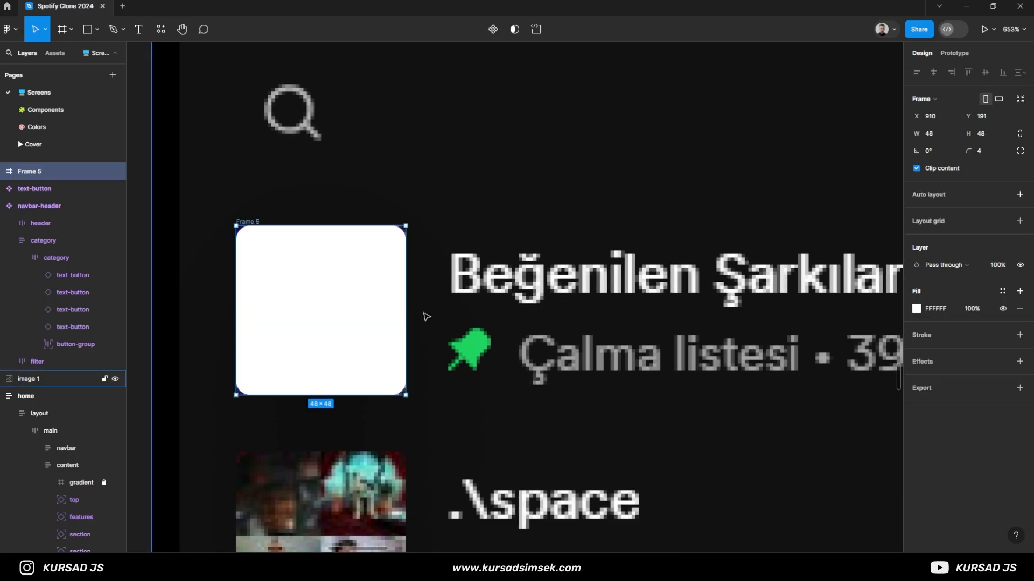
# - Add the left-aligned text "Beğenilen Şarkılar" beside the cover frame
pyautogui.scroll(-3, 427, 316)
pyautogui.press('t')
pyautogui.click(376, 294)
pyautogui.write('Be')
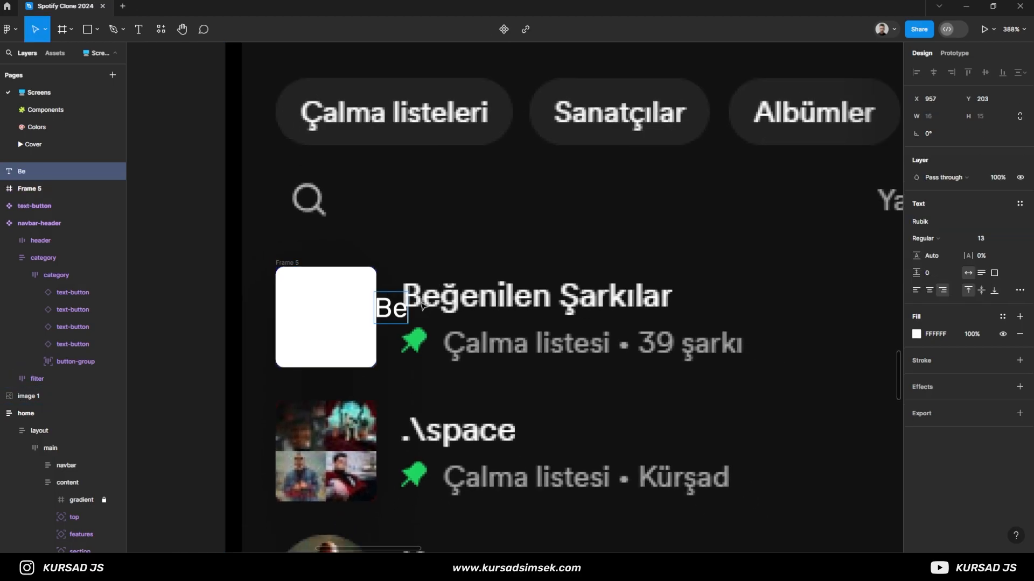
pyautogui.click(909, 289)
pyautogui.write('ğenilen')
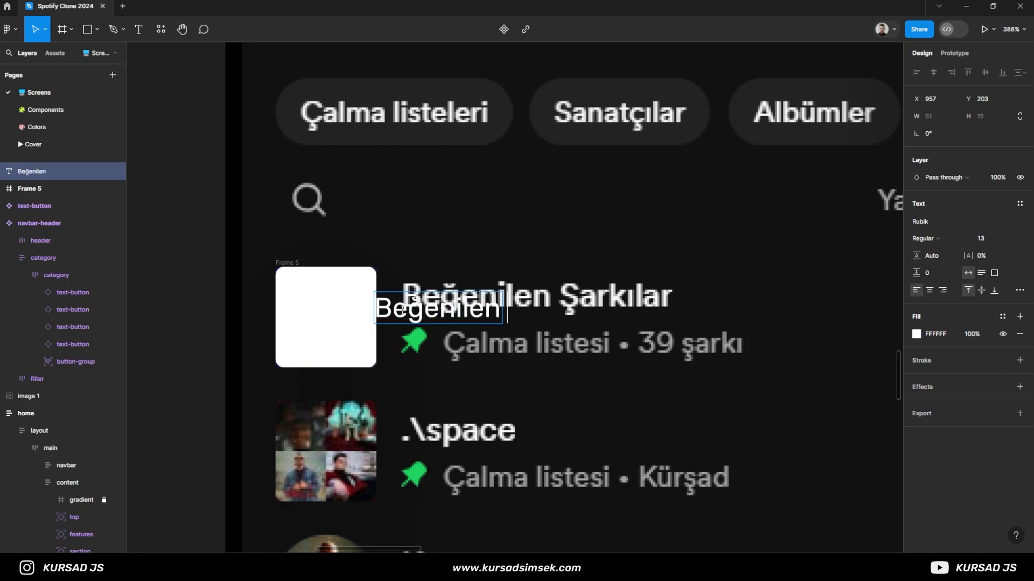
pyautogui.write(' Şarkılar')
pyautogui.press('Escape')
pyautogui.press('Escape')
# - Place the Beğenilen Şarkılar text over the reference title at X 970, Y 198 and set its font size to 15
pyautogui.moveTo(403, 309); pyautogui.dragTo(429, 299)
pyautogui.press('Return')
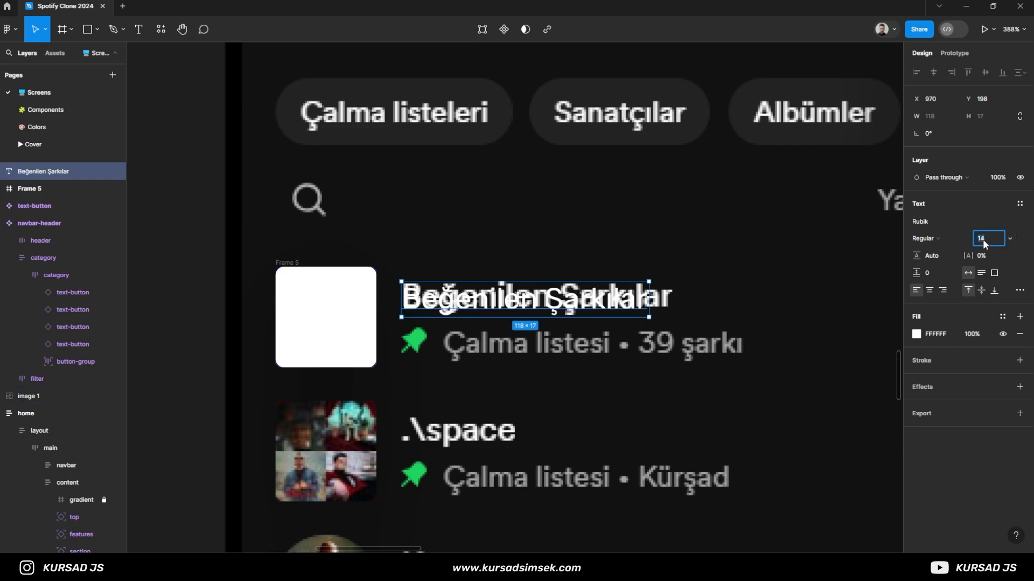
pyautogui.write('15')
pyautogui.press('Return')
# - Try font size 16 on the Beğenilen Şarkılar text and undo the change
pyautogui.write('16')
pyautogui.press('Return')
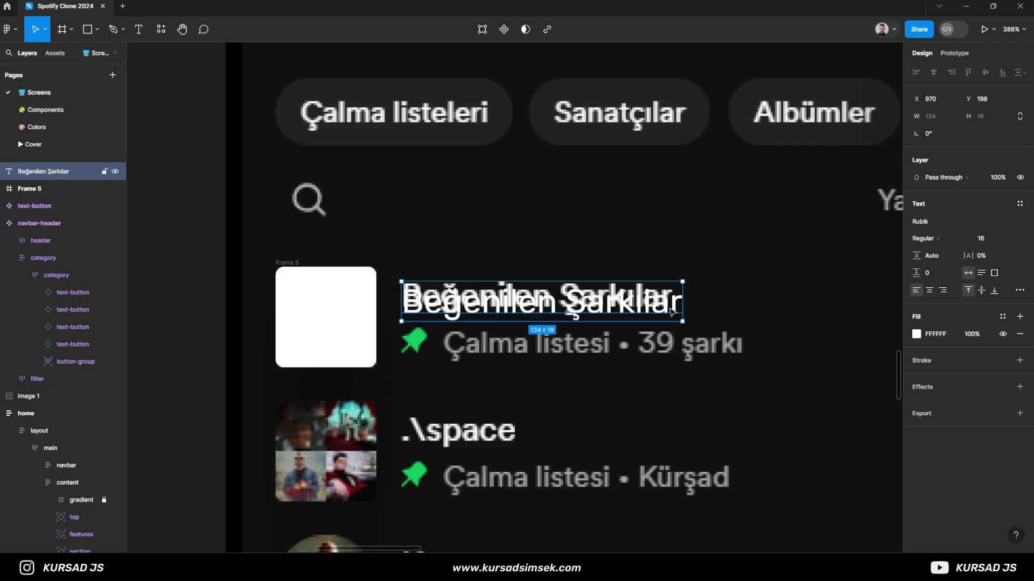
pyautogui.hotkey('ctrl', 'z')
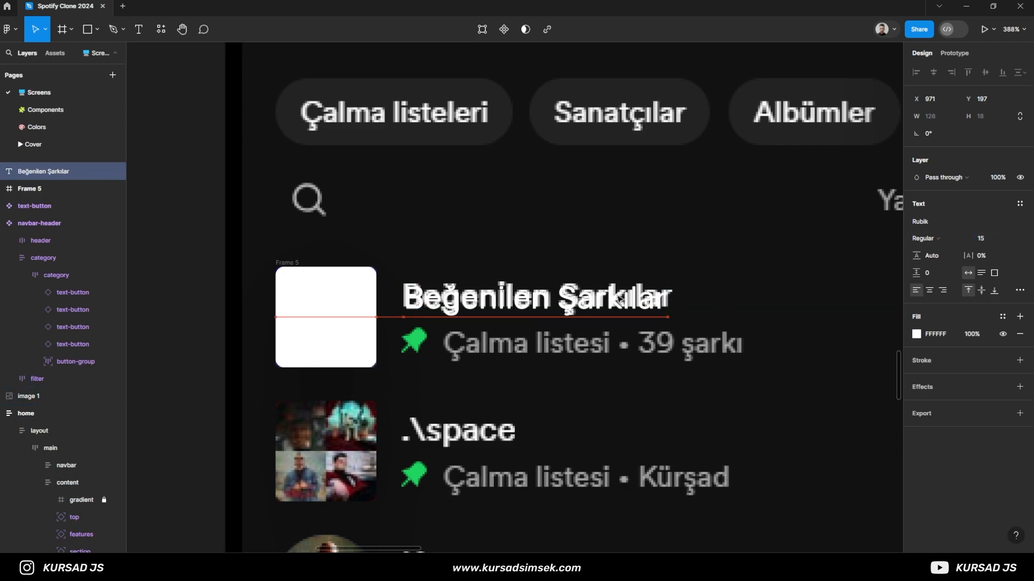
# - Nudge the Beğenilen Şarkılar text to X 970, Y 196 to match the reference title
pyautogui.press('Up')
pyautogui.press('Down')
pyautogui.press('Up')
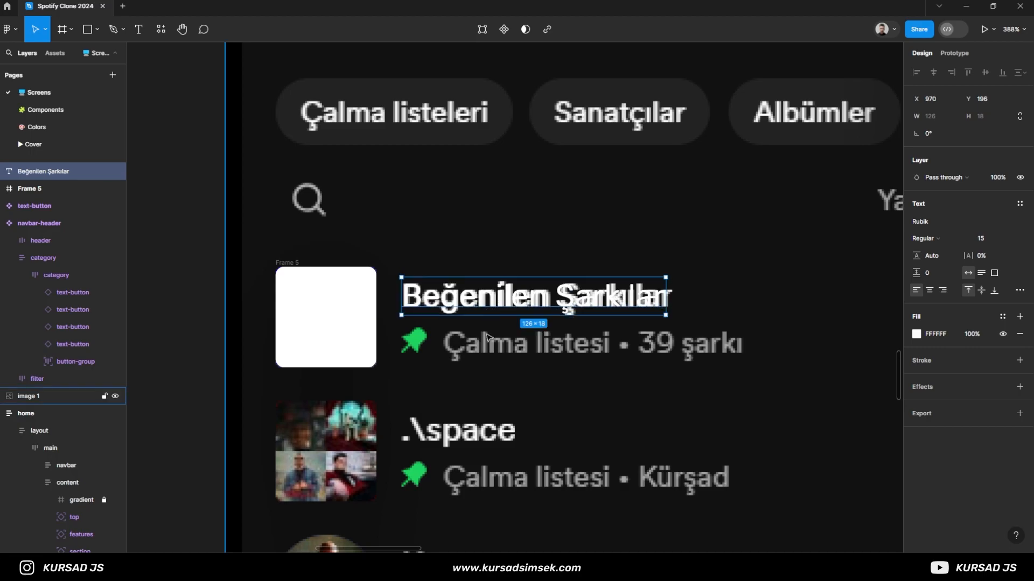
# - Copy the pin icon from the Components page and place it over the first row's reference pin on the Screens page
pyautogui.scroll(3, 459, 336)
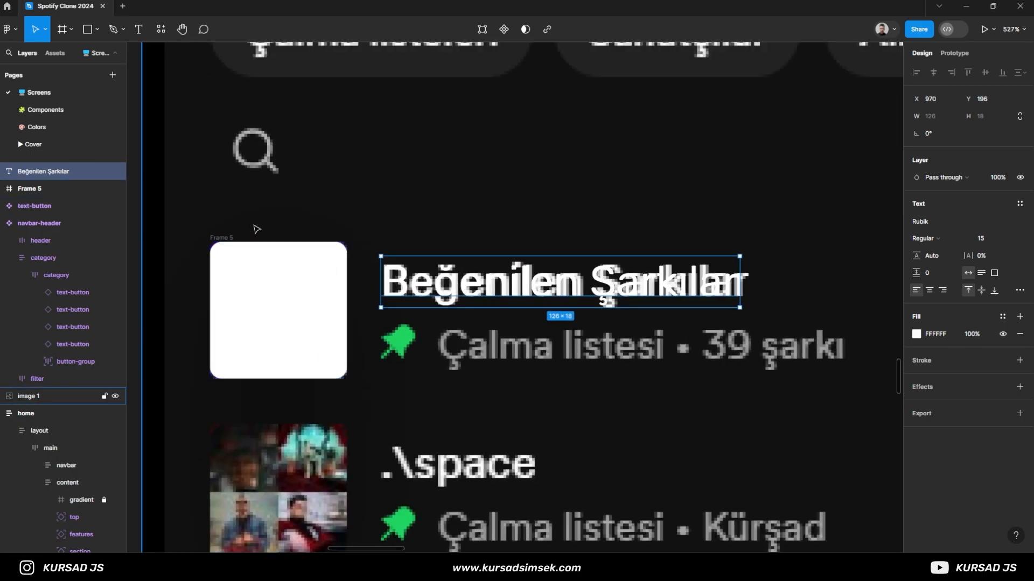
pyautogui.click(48, 111)
pyautogui.hscroll(-5, 253, 262)
pyautogui.scroll(5, 264, 215)
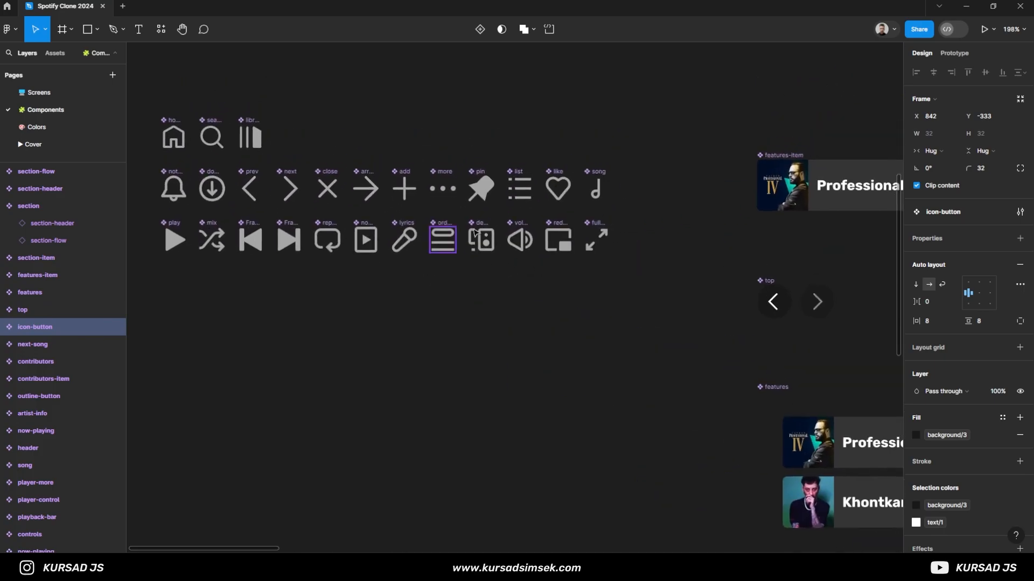
pyautogui.click(480, 188)
pyautogui.click(50, 97)
pyautogui.hotkey('ctrl', 'v')
pyautogui.moveTo(527, 309); pyautogui.dragTo(397, 341)
# - Resize the pin icon to 12 × 12 and recolor it with primary/main green
pyautogui.click(994, 137)
pyautogui.write('16')
pyautogui.press('Return')
pyautogui.click(985, 131)
pyautogui.write('12')
pyautogui.press('Return')
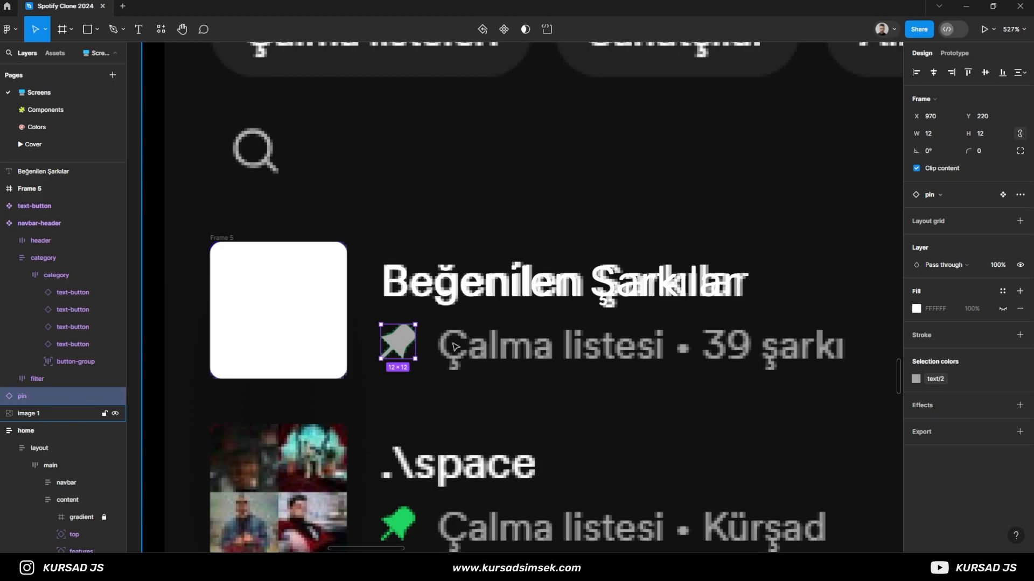
pyautogui.click(921, 379)
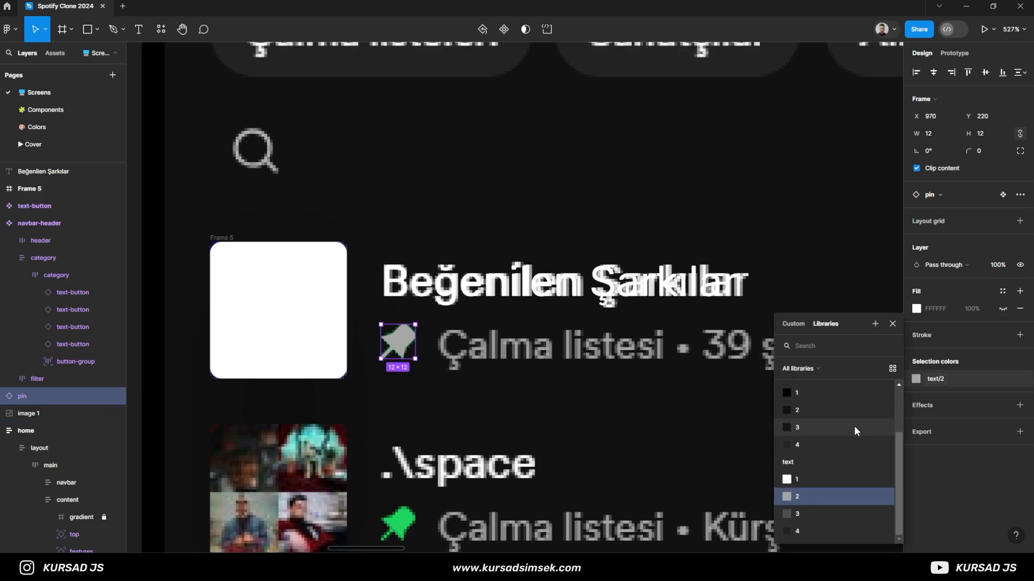
pyautogui.click(814, 405)
pyautogui.click(517, 385)
# - Add the text "Çalma listesi" beside the green pin icon
pyautogui.press('t')
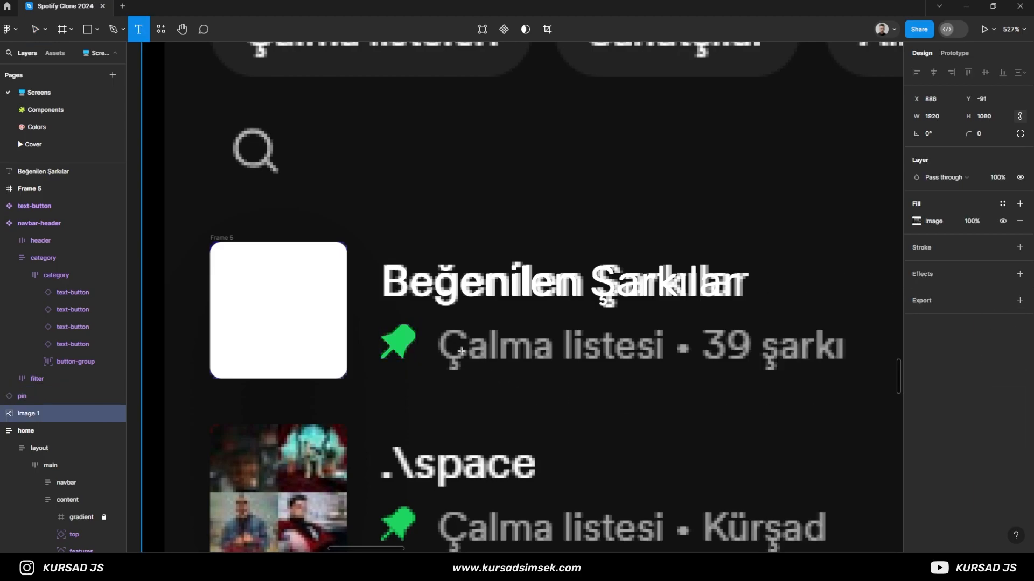
pyautogui.click(446, 344)
pyautogui.write('Çalma Lis')
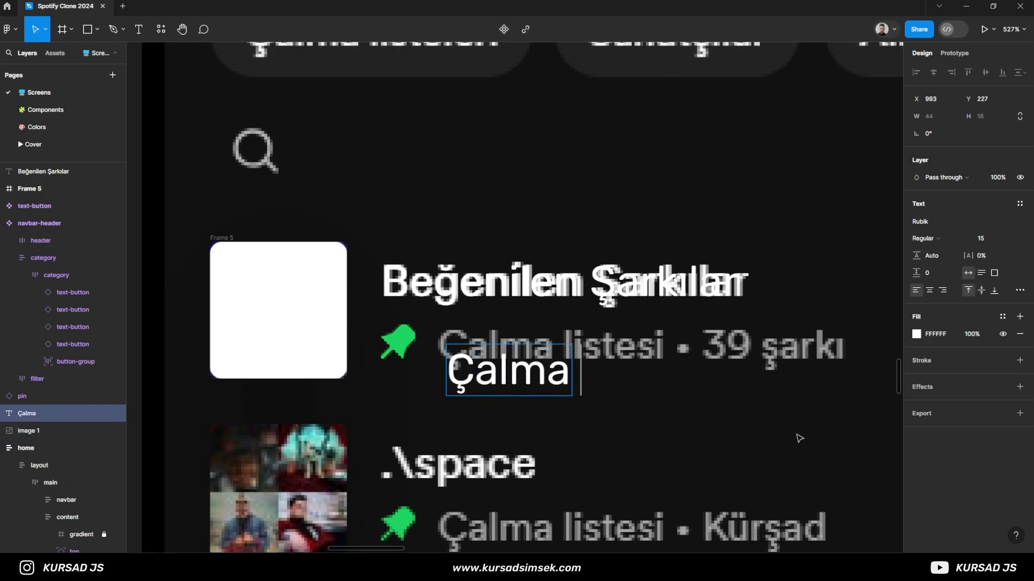
pyautogui.press('BackSpace')
pyautogui.press('BackSpace')
pyautogui.press('BackSpace')
pyautogui.write('listesi')
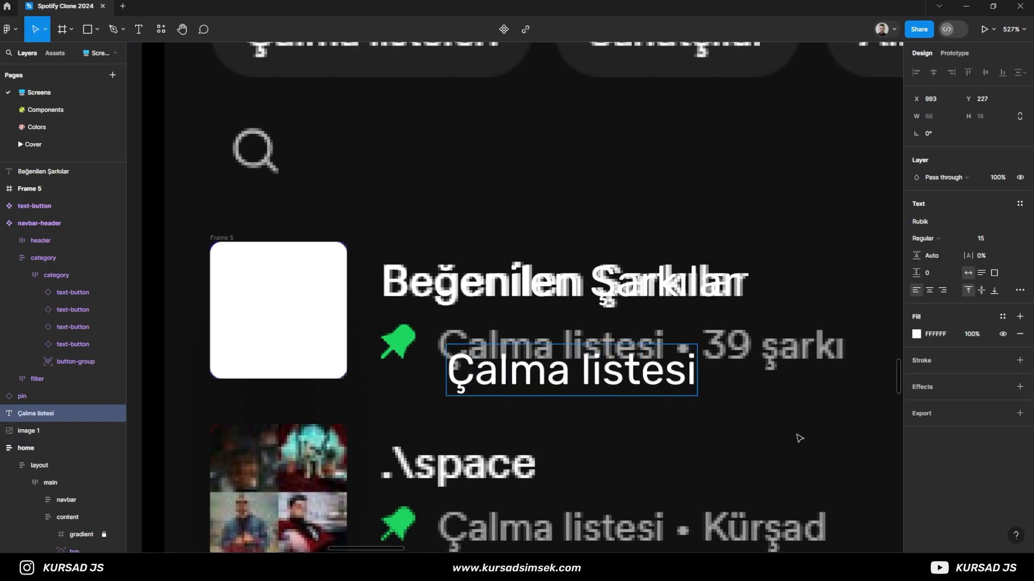
pyautogui.press('Escape')
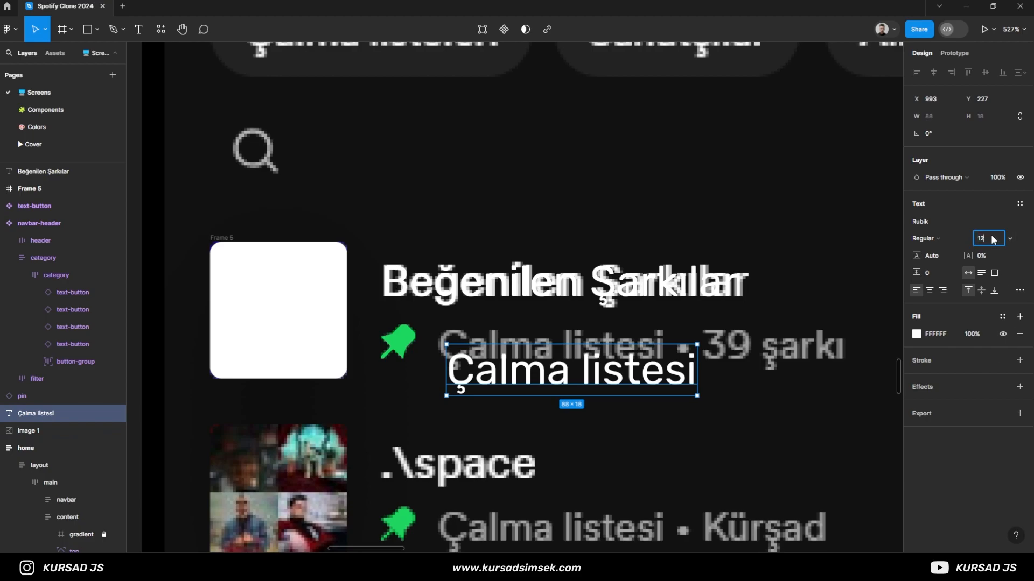
# - Try font size 12 and a layer opacity of 10% on the Çalma listesi text
pyautogui.click(993, 240)
pyautogui.write('12')
pyautogui.press('Return')
pyautogui.press('1')
pyautogui.press('3')
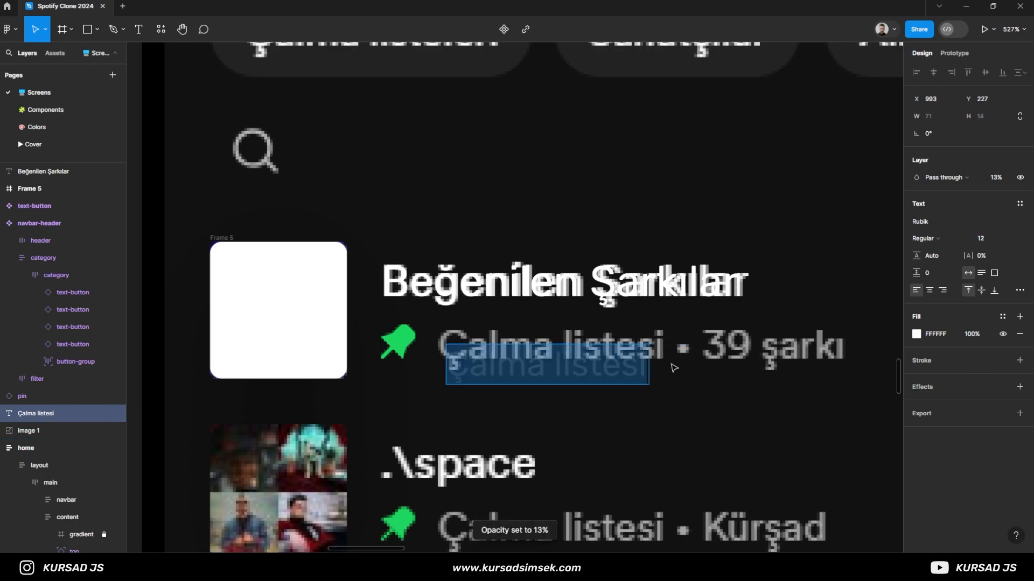
pyautogui.press('1')
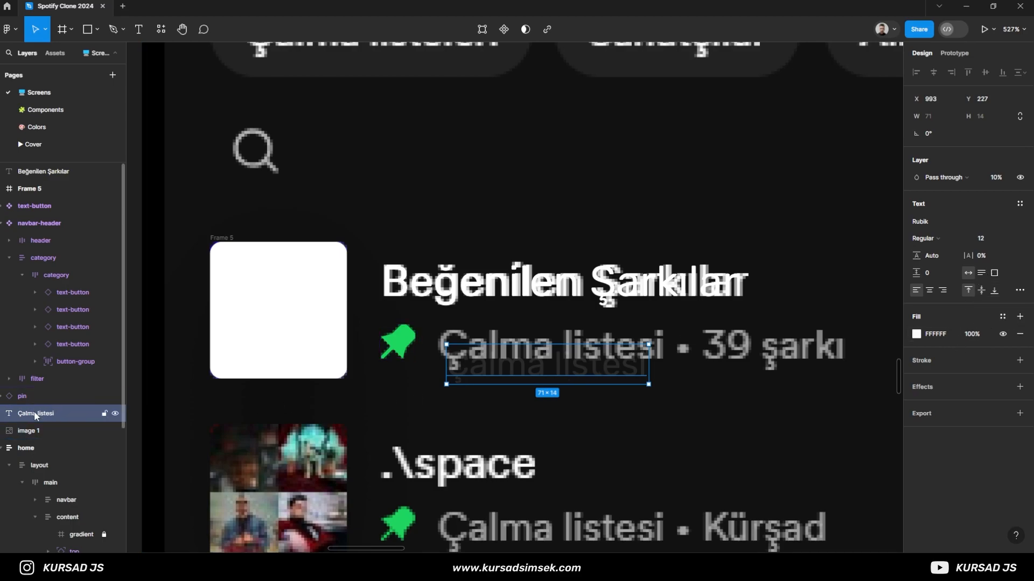
# - Move the Çalma listesi text to X 992, Y 233 and try the text/3 color style on it
pyautogui.moveTo(533, 374); pyautogui.dragTo(532, 393)
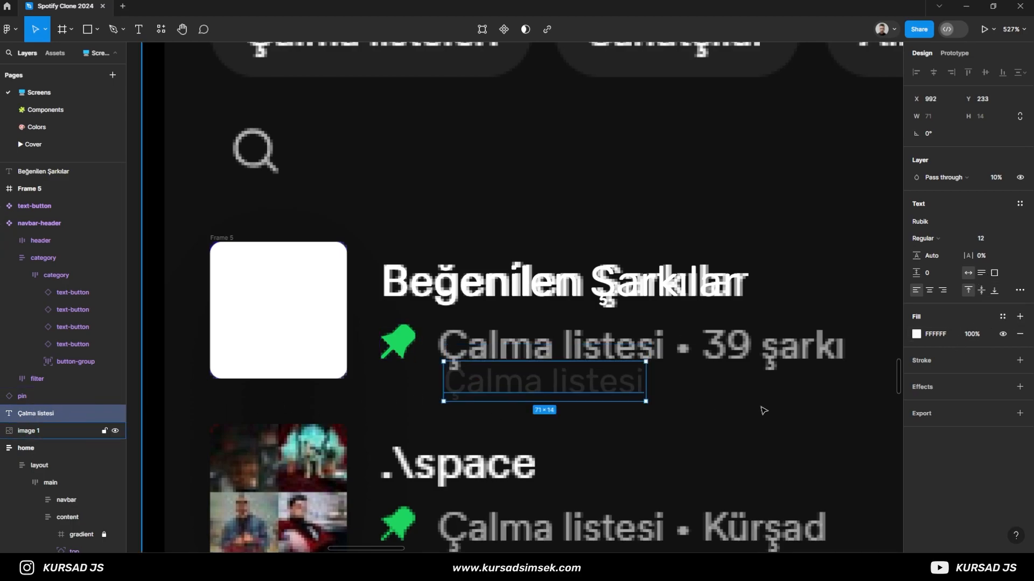
pyautogui.click(997, 321)
pyautogui.scroll(-3, 822, 438)
pyautogui.click(821, 507)
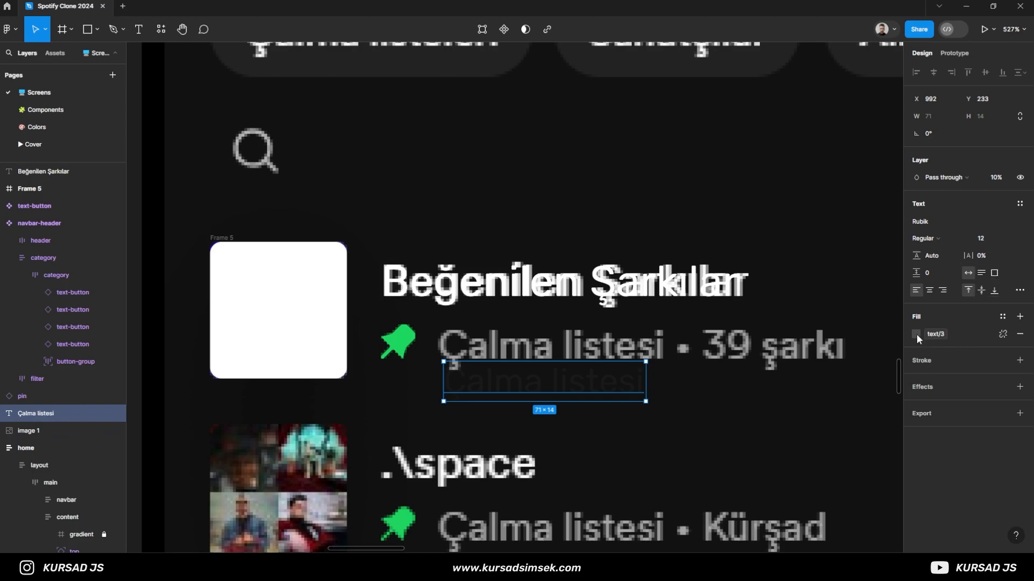
# - Restore the Çalma listesi text to 100% opacity and set its font size to 13
pyautogui.click(995, 178)
pyautogui.write('100')
pyautogui.press('Return')
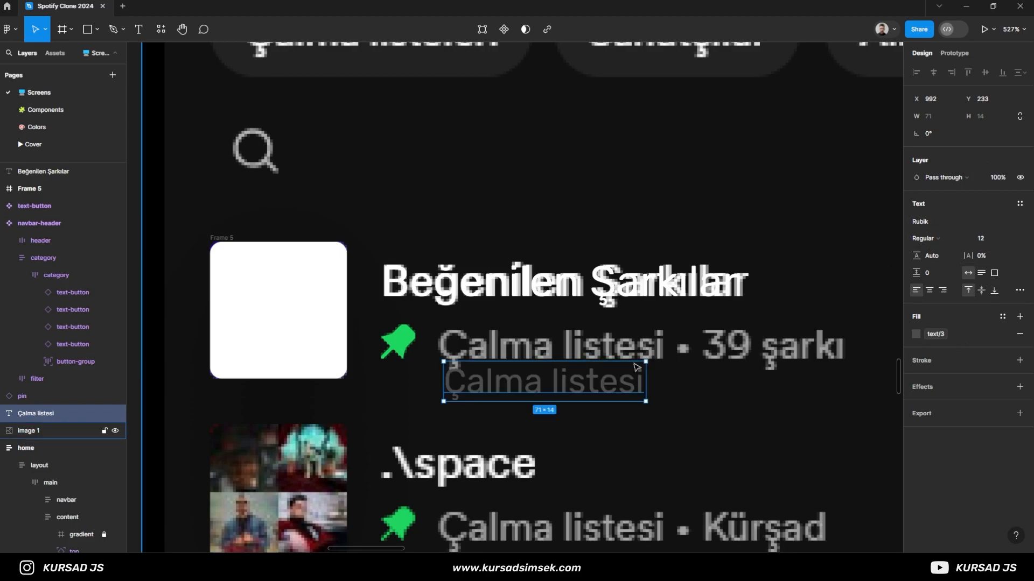
pyautogui.click(981, 238)
pyautogui.write('13')
pyautogui.press('Return')
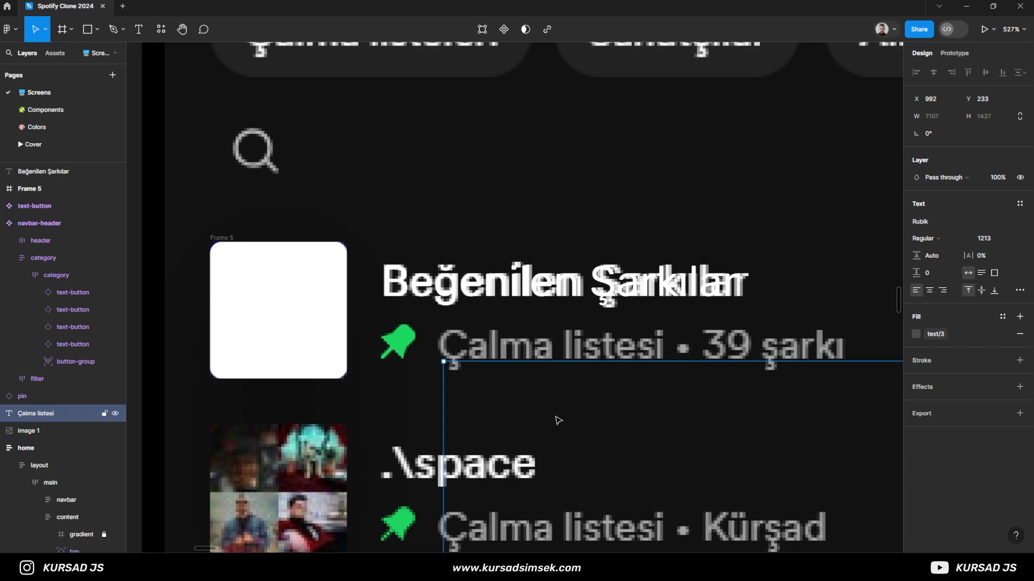
pyautogui.write('3')
pyautogui.press('Return')
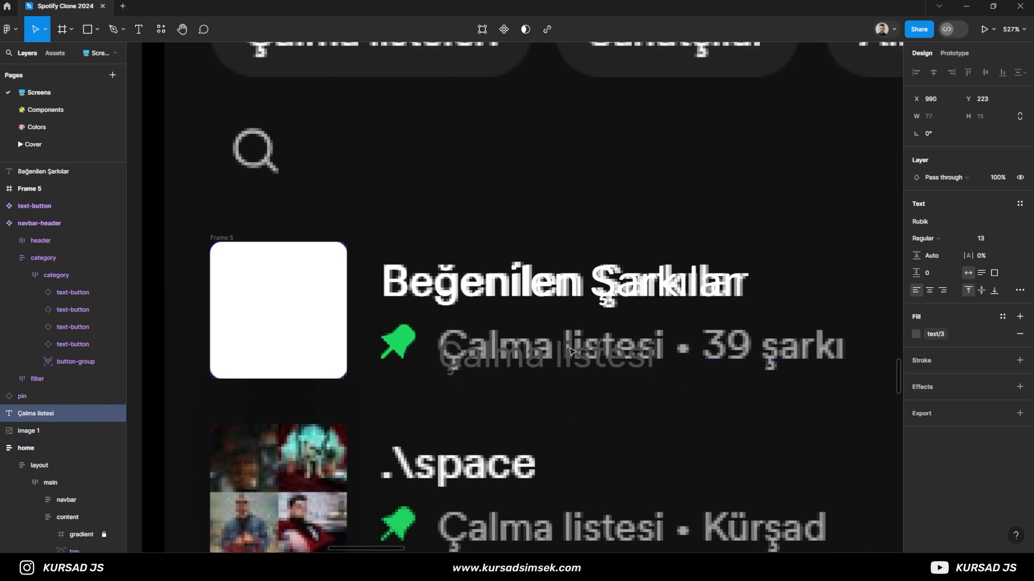
# - Apply the text/2 color to the Çalma listesi text and align it over the reference at X 991, Y 220
pyautogui.click(942, 338)
pyautogui.click(818, 498)
pyautogui.moveTo(494, 349); pyautogui.dragTo(497, 346)
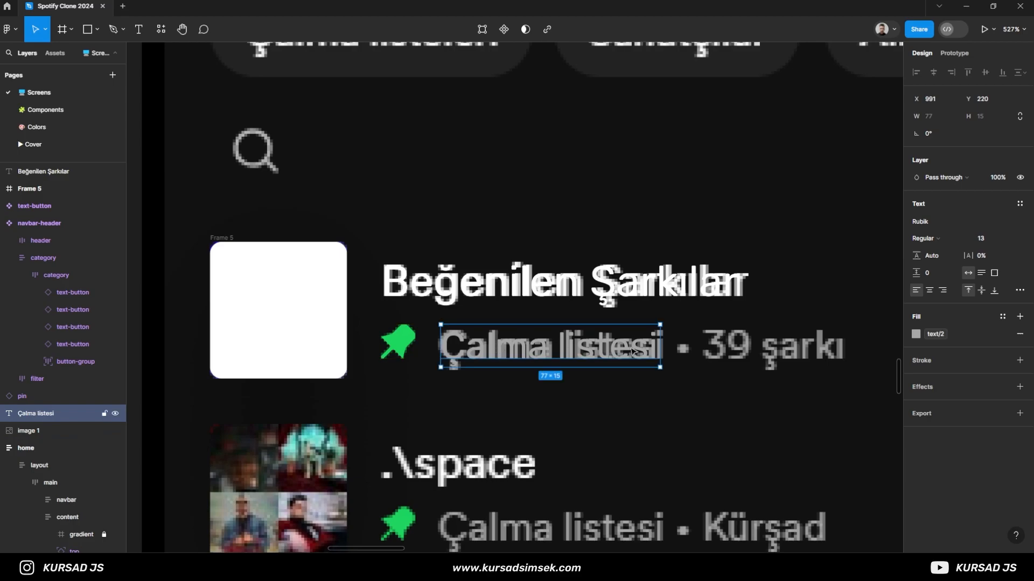
# - Add the text "39 şarkı" over the matching reference text in the first playlist row
pyautogui.press('t')
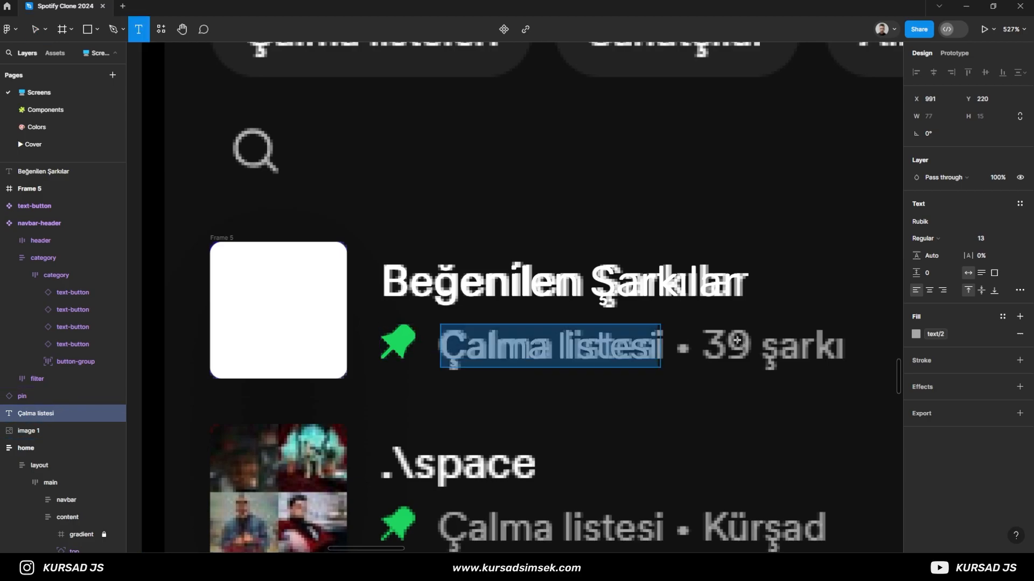
pyautogui.click(707, 341)
pyautogui.write('39')
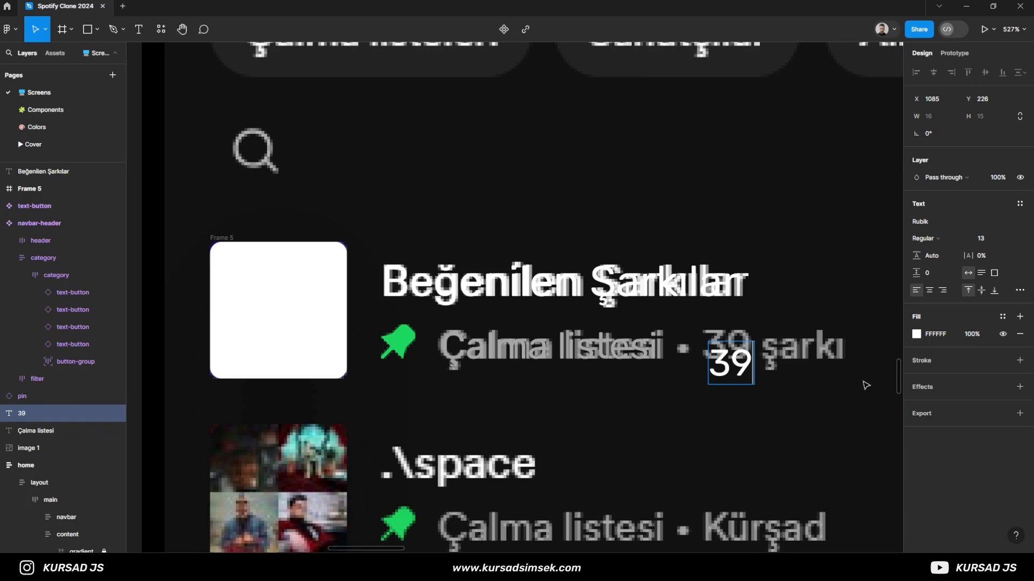
pyautogui.write(' şarkı')
pyautogui.press('Escape')
# - Apply the text/2 color to the 39 şarkı text and align it over the reference at X 1083, Y 220
pyautogui.click(650, 356)
pyautogui.click(792, 366)
pyautogui.click(1002, 316)
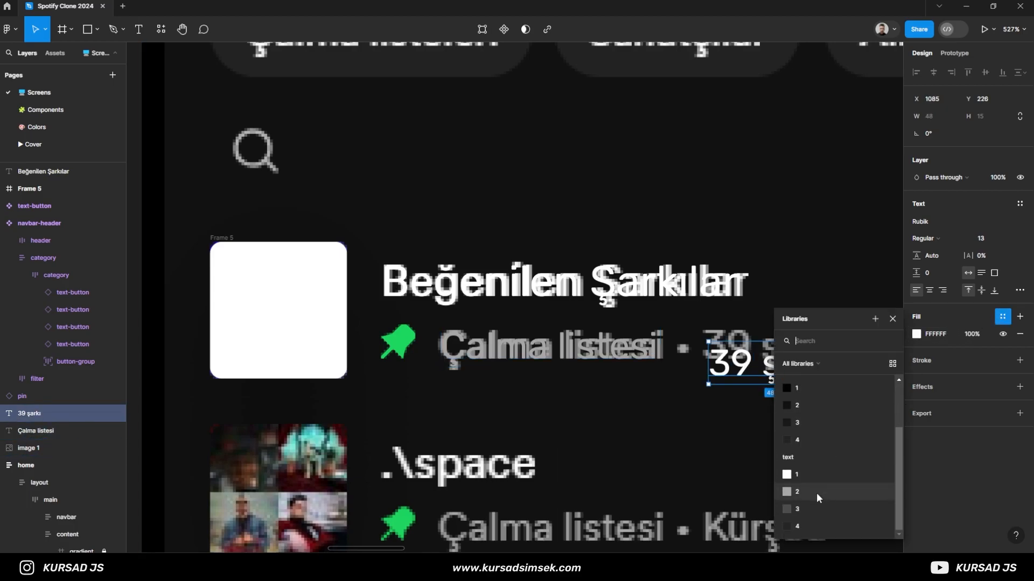
pyautogui.click(819, 492)
pyautogui.moveTo(744, 370); pyautogui.dragTo(738, 352)
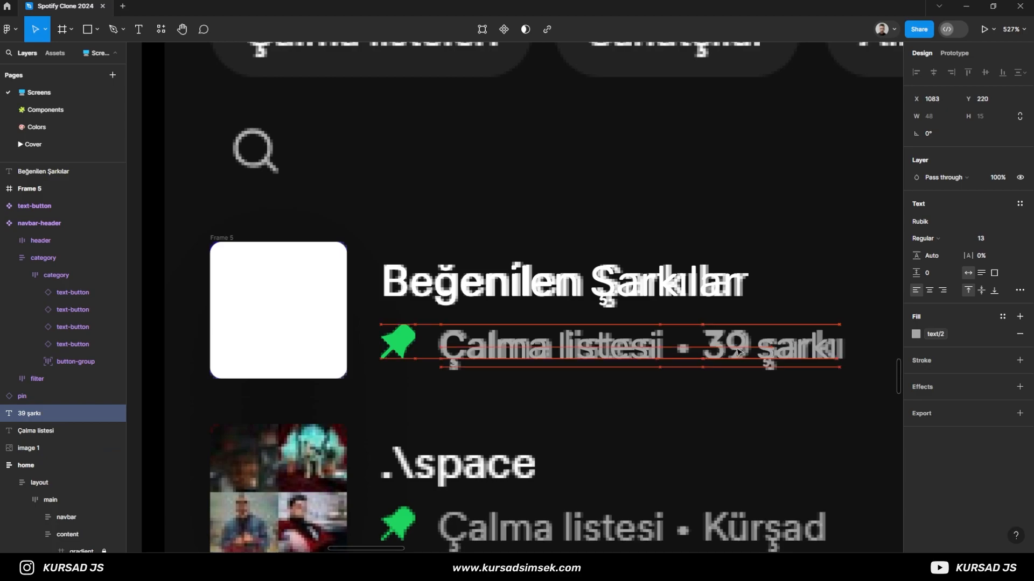
# - Group the pin icon with the Çalma listesi and 39 şarkı texts and give the group a horizontal auto layout
pyautogui.keyDown('shift'); pyautogui.click(398, 341); pyautogui.keyUp('shift')
pyautogui.keyDown('shift'); pyautogui.click(656, 347); pyautogui.keyUp('shift')
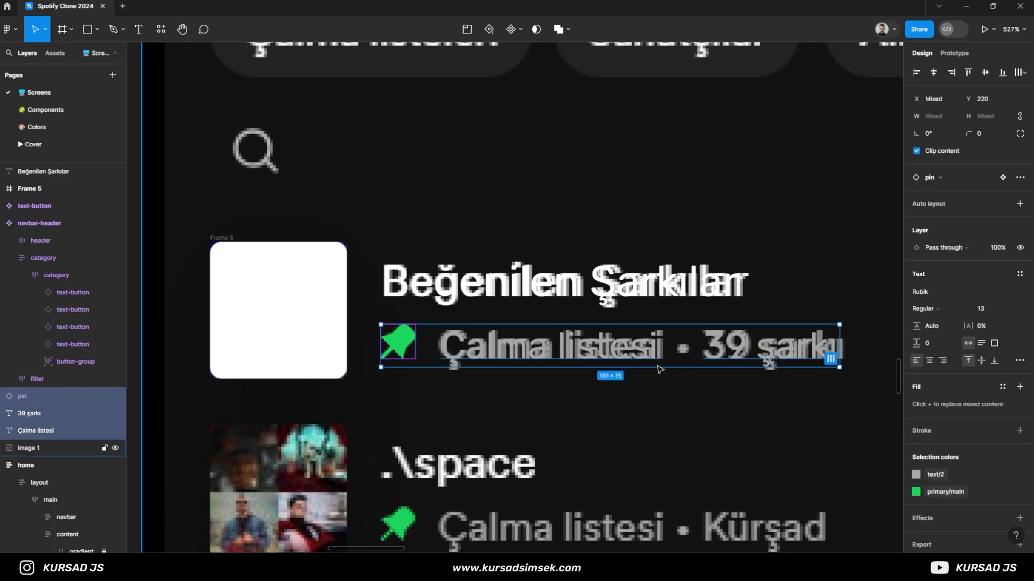
pyautogui.hotkey('ctrl', 'g')
pyautogui.hotkey('shift', 'a')
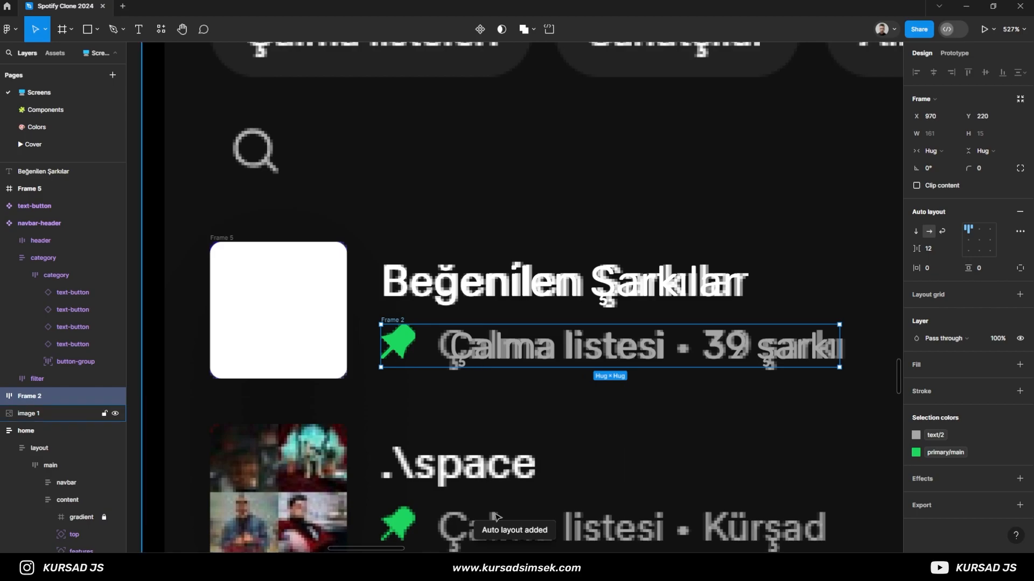
# - Rename the auto layout frame holding the pin and description texts as desc
pyautogui.click(5, 398)
pyautogui.click(46, 428)
pyautogui.click(33, 397)
pyautogui.doubleClick(41, 396)
pyautogui.write('desc')
pyautogui.press('Return')
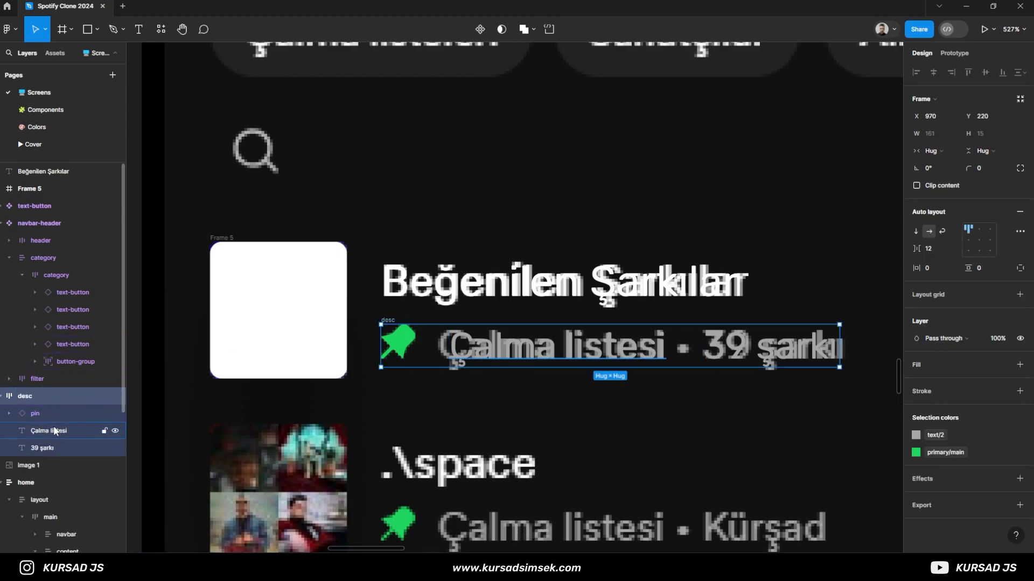
# - Duplicate the 39 şarkı text inside desc and turn the copy after Çalma listesi into a "•" separator
pyautogui.click(53, 447)
pyautogui.hotkey('ctrl', 'd')
pyautogui.doubleClick(786, 355)
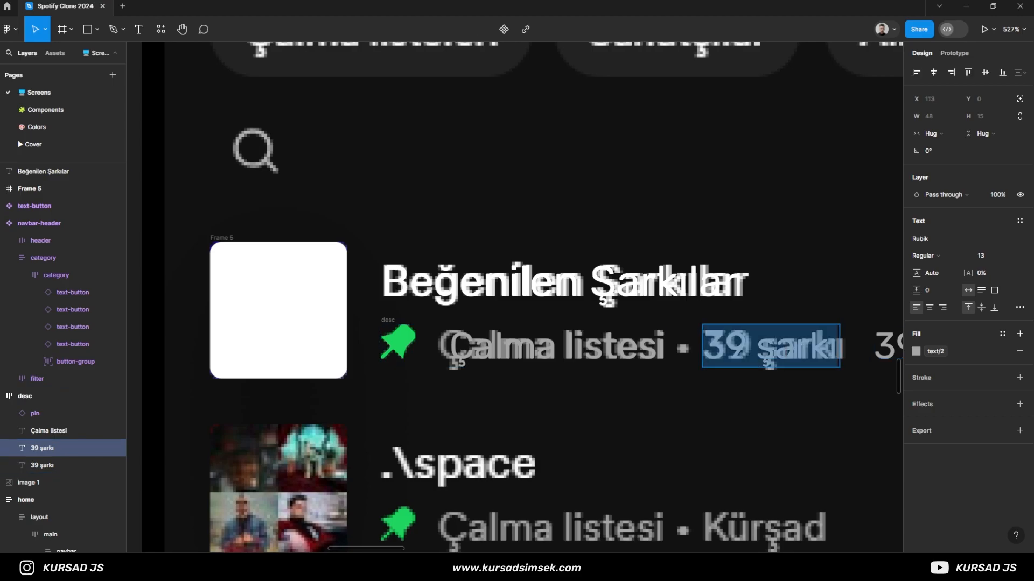
pyautogui.write('•')
pyautogui.press('Escape')
pyautogui.press('Escape')
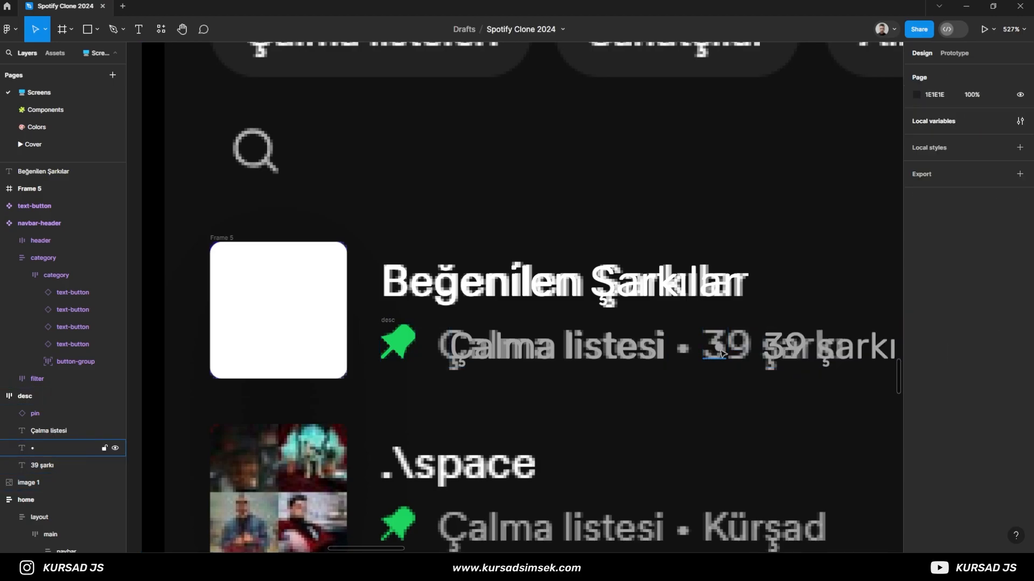
# - Set the desc frame's item spacing to 8 and delete the extra space before the bullet separator
pyautogui.scroll(-3, 647, 348)
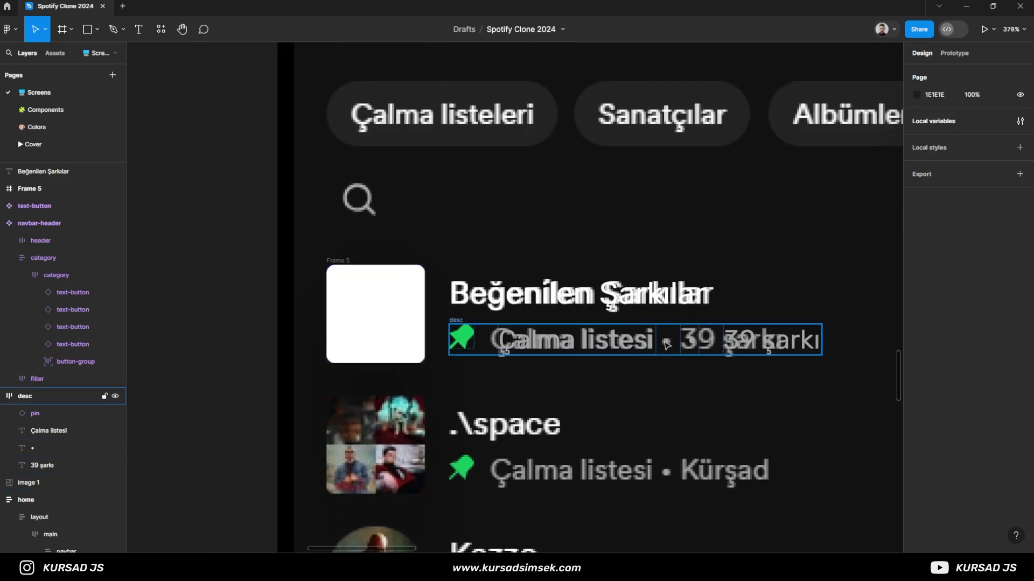
pyautogui.click(519, 347)
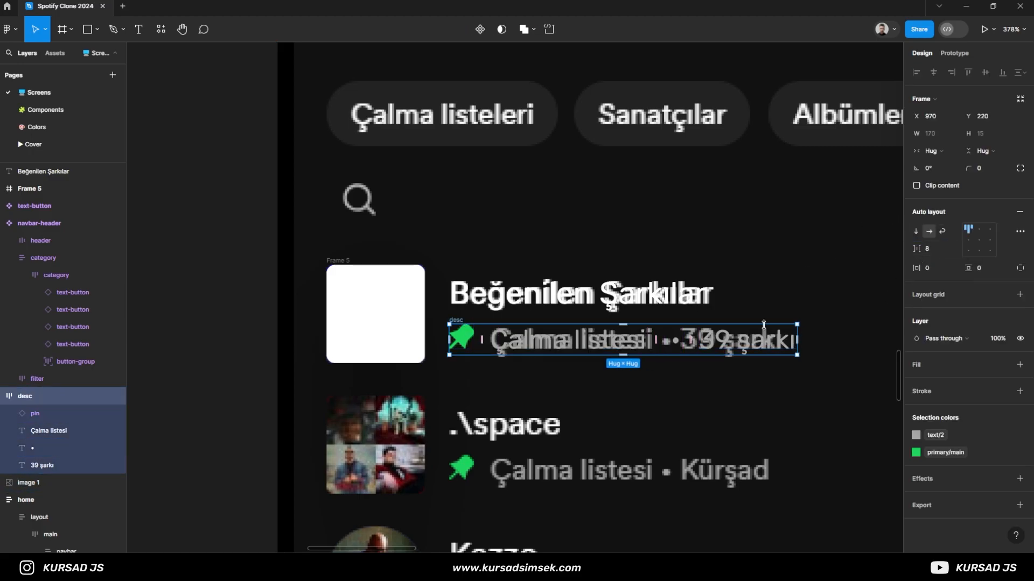
pyautogui.scroll(3, 592, 361)
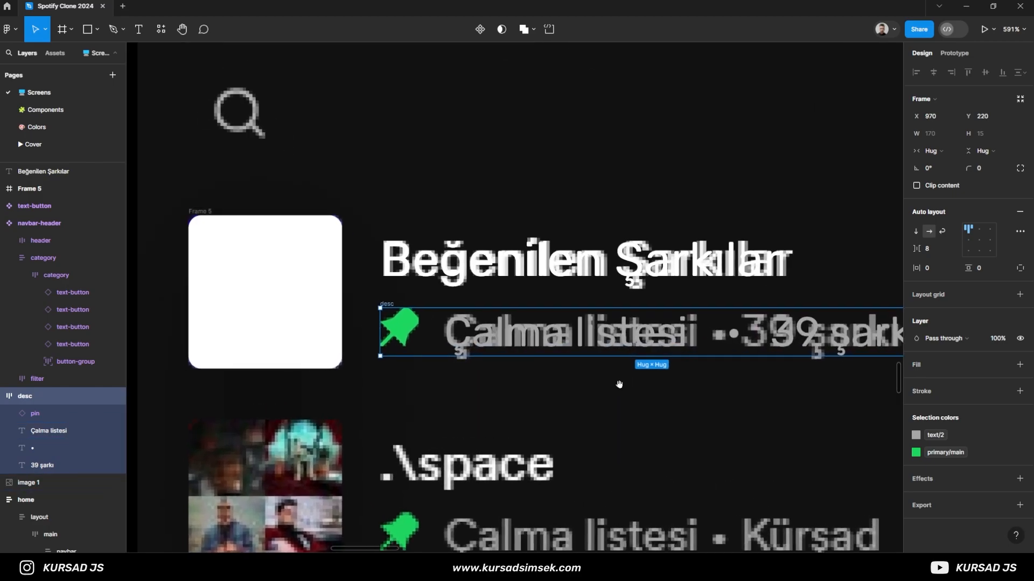
pyautogui.click(733, 334)
pyautogui.doubleClick(728, 330)
pyautogui.click(728, 329)
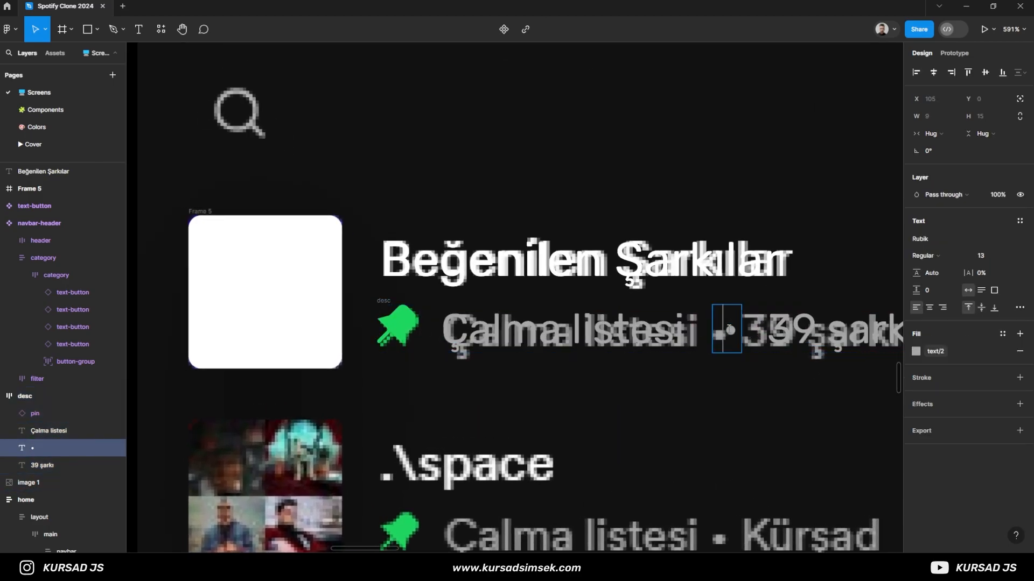
pyautogui.press('BackSpace')
pyautogui.hotkey('ctrl', 'z')
pyautogui.click(729, 329)
pyautogui.press('BackSpace')
pyautogui.click(598, 364)
# - Combine the Beğenilen Şarkılar title and the desc frame into a vertical auto layout frame at X 970, Y 196
pyautogui.scroll(-2, 590, 358)
pyautogui.moveTo(585, 367); pyautogui.dragTo(559, 360)
pyautogui.click(426, 331)
pyautogui.click(447, 281)
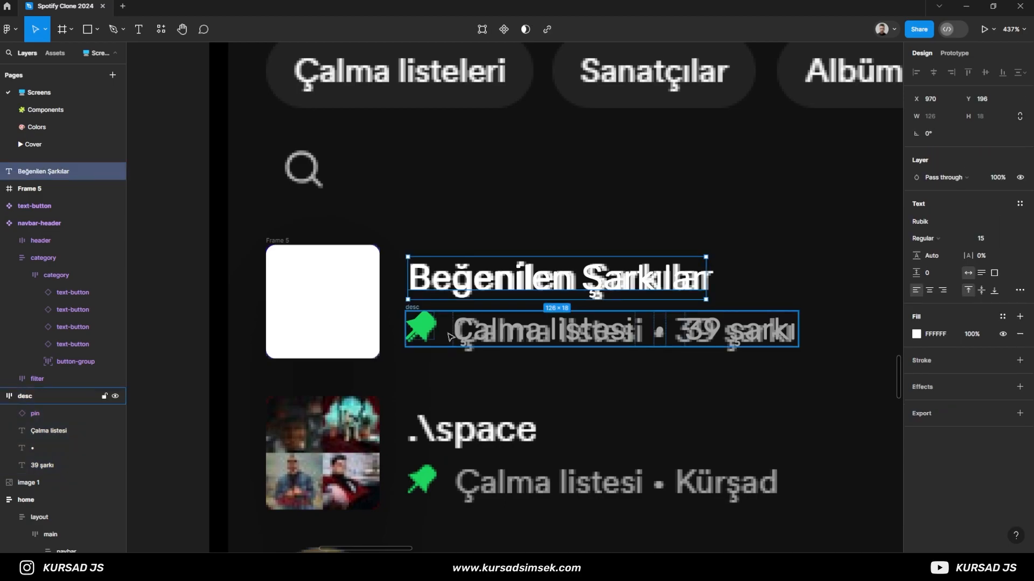
pyautogui.keyDown('shift'); pyautogui.click(451, 338); pyautogui.keyUp('shift')
pyautogui.hotkey('ctrl', 'alt', 'g')
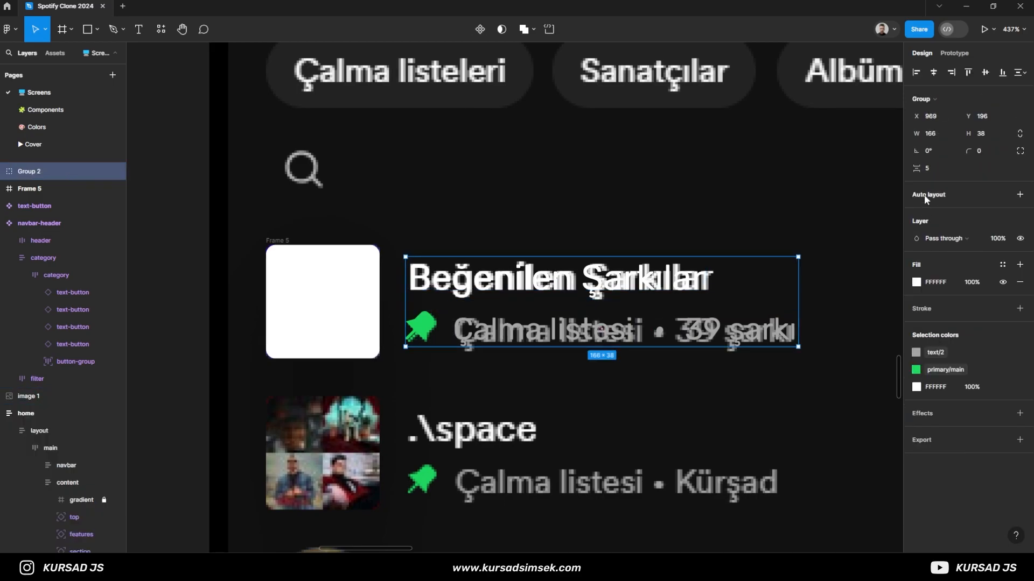
pyautogui.hotkey('shift', 'a')
pyautogui.moveTo(424, 252); pyautogui.dragTo(426, 253)
# - Set the vertical frame's item spacing to 6 and rename the frame as text
pyautogui.click(935, 248)
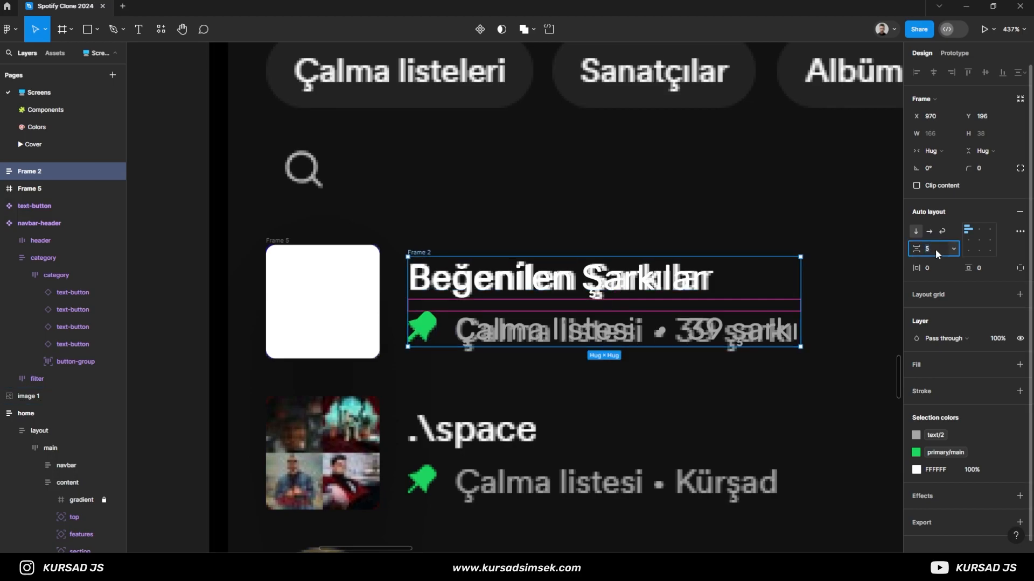
pyautogui.write('6')
pyautogui.press('Return')
pyautogui.doubleClick(420, 251)
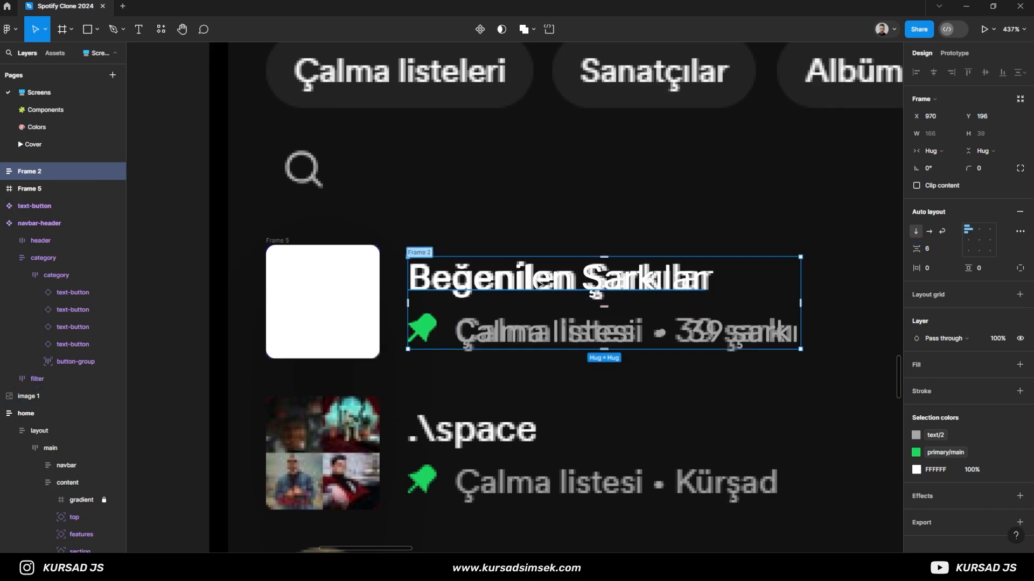
# - Rename the white 48 × 48 frame as cover and group it with the text frame
pyautogui.click(304, 264)
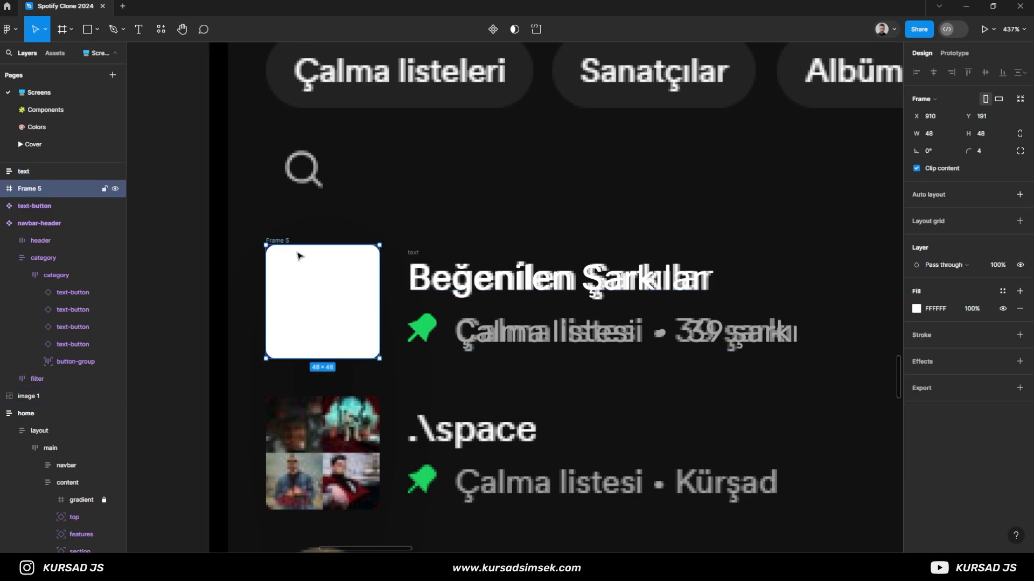
pyautogui.write('cover')
pyautogui.press('Return')
pyautogui.keyDown('shift'); pyautogui.click(415, 257); pyautogui.keyUp('shift')
pyautogui.hotkey('ctrl', 'g')
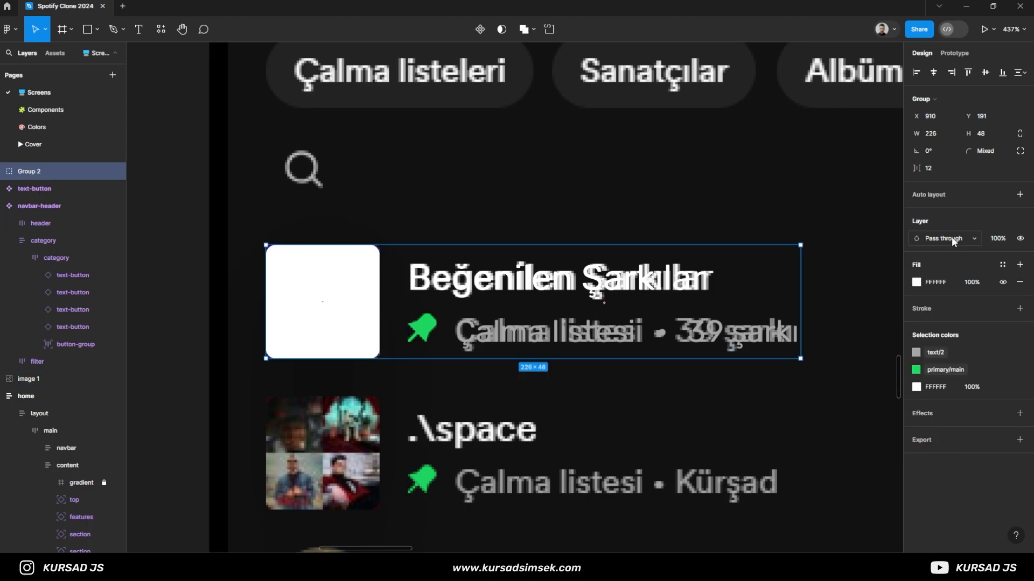
# - Convert the cover and text group into an auto layout frame and rename it navbar-item
pyautogui.hotkey('shift', 'a')
pyautogui.doubleClick(275, 240)
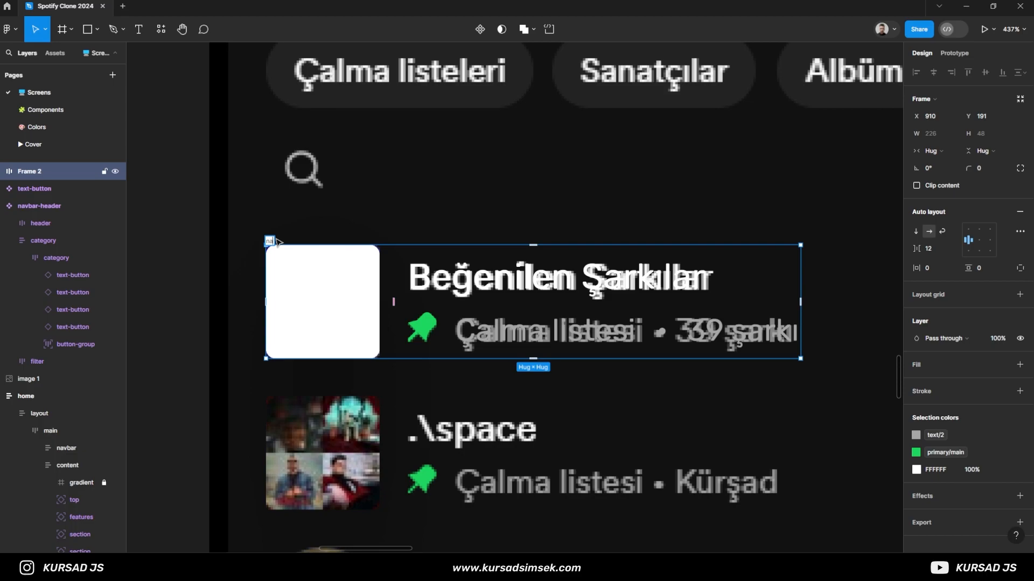
pyautogui.write('navbar-item')
pyautogui.press('Return')
pyautogui.scroll(-10, 308, 357)
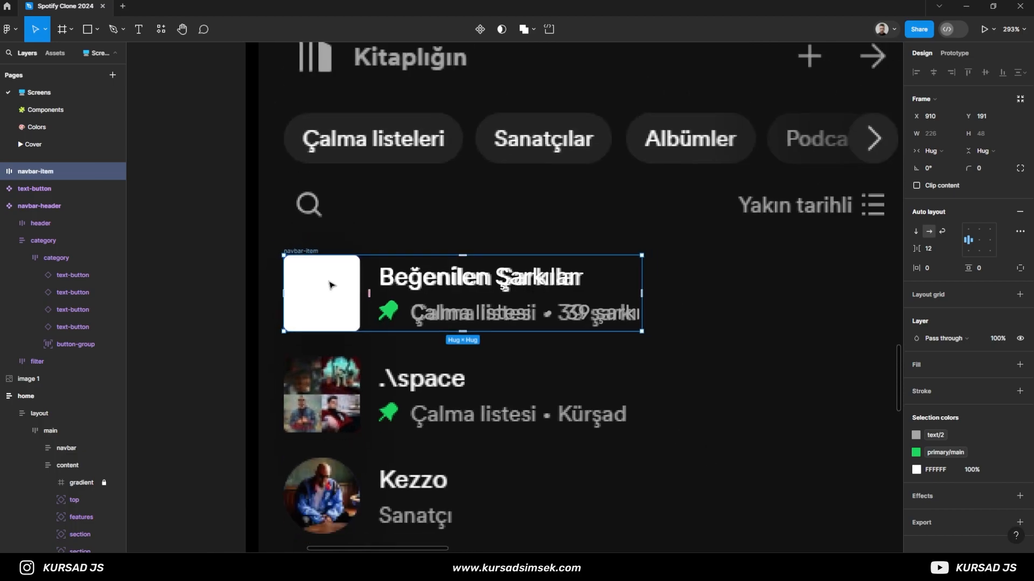
# - Move navbar-item off the reference and fill its cover with the 48 × 48 purple heart image at X 0, Y 0
pyautogui.moveTo(243, 345); pyautogui.dragTo(316, 306)
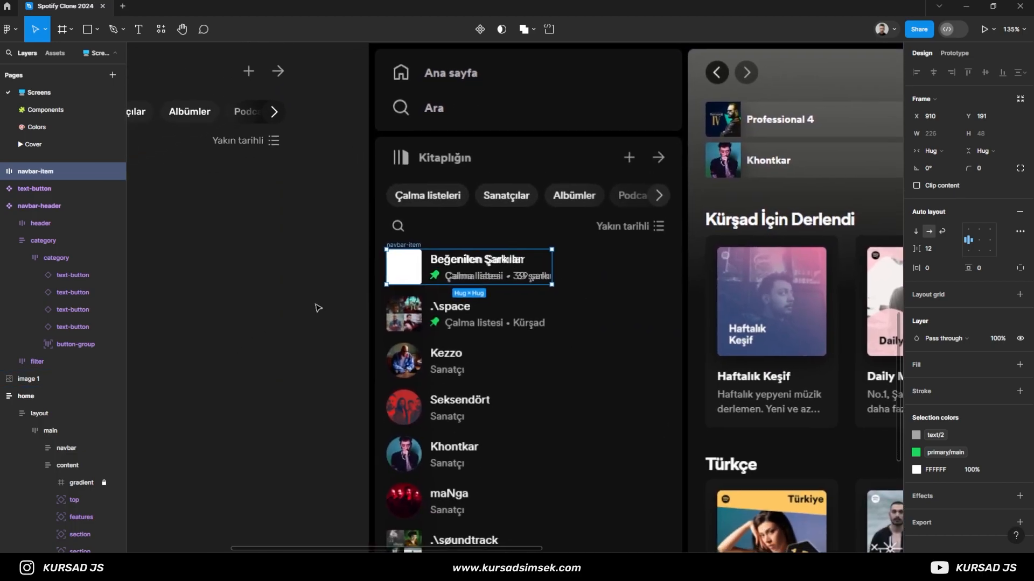
pyautogui.scroll(-1, 323, 306)
pyautogui.click(936, 152)
pyautogui.click(936, 156)
pyautogui.moveTo(463, 268); pyautogui.dragTo(247, 239)
pyautogui.moveTo(240, 323); pyautogui.dragTo(349, 328)
pyautogui.hotkey('ctrl', 'v')
pyautogui.scroll(5, 304, 260)
pyautogui.moveTo(340, 187); pyautogui.dragTo(328, 202)
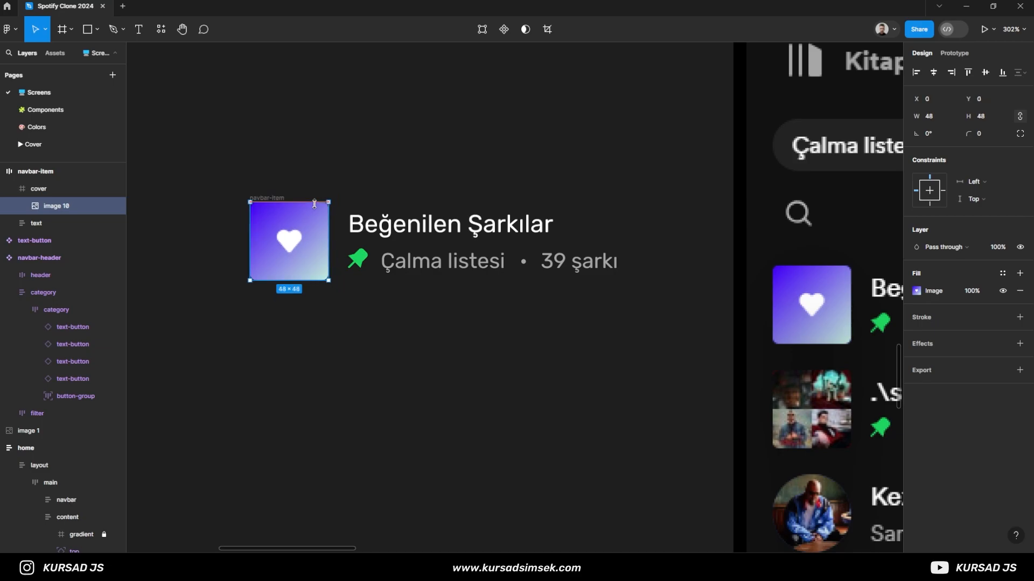
# - Turn the navbar-item frame into a component
pyautogui.click(274, 320)
pyautogui.scroll(-5, 295, 330)
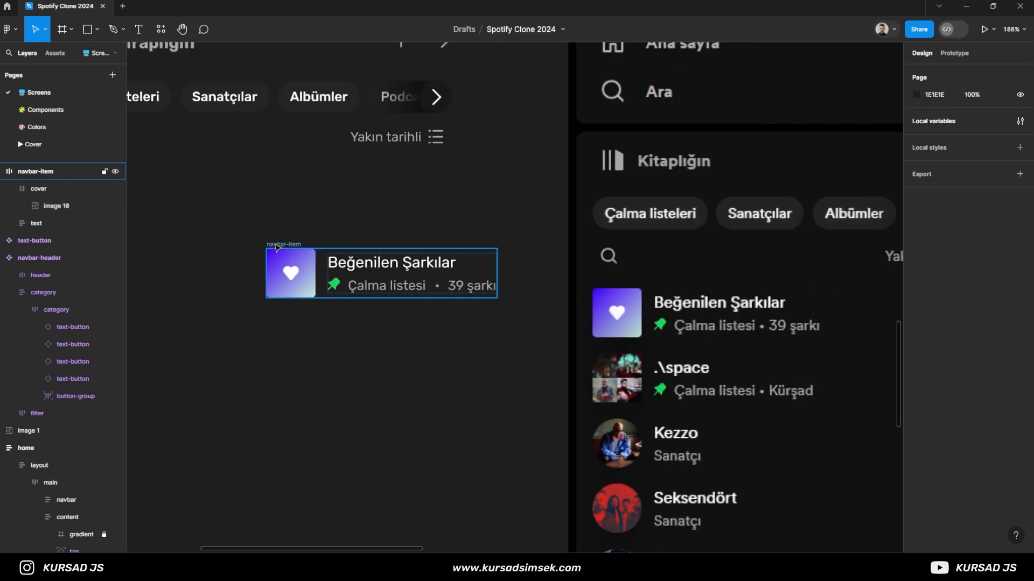
pyautogui.click(277, 245)
pyautogui.scroll(-1, 286, 239)
pyautogui.click(480, 29)
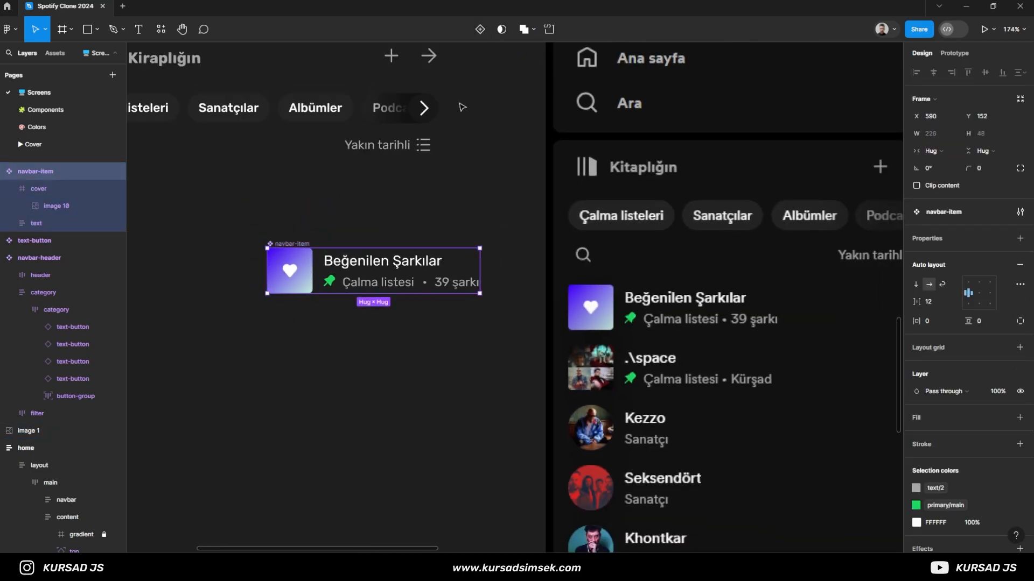
pyautogui.click(364, 219)
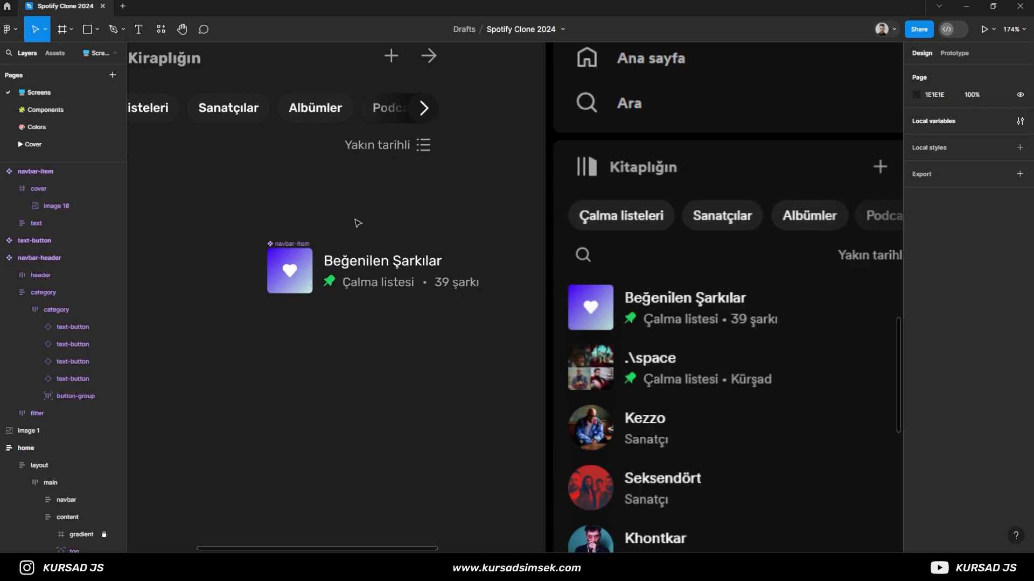
# - Copy a navbar-item instance to X 590, Y 248 and move the main component under navbar-header at X 391, Y 92
pyautogui.scroll(-1, 318, 366)
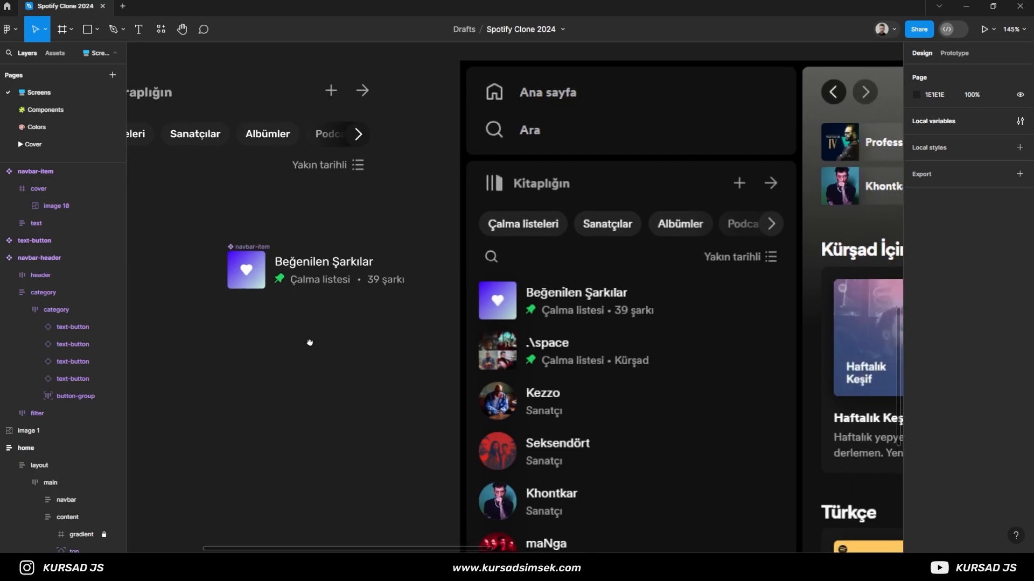
pyautogui.moveTo(262, 249); pyautogui.dragTo(263, 324)
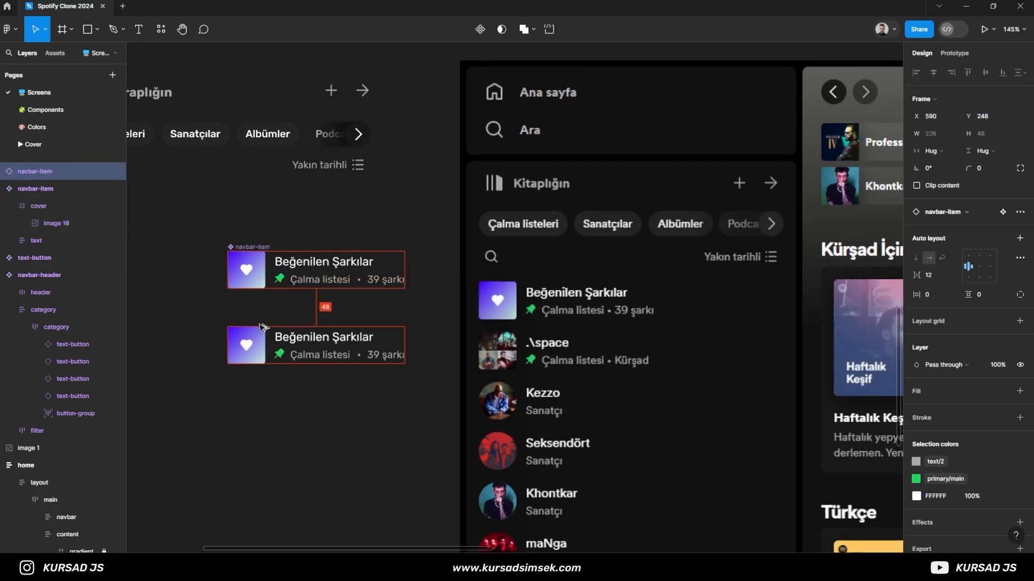
pyautogui.scroll(-2, 262, 317)
pyautogui.moveTo(221, 253); pyautogui.dragTo(393, 239)
pyautogui.scroll(3, 464, 306)
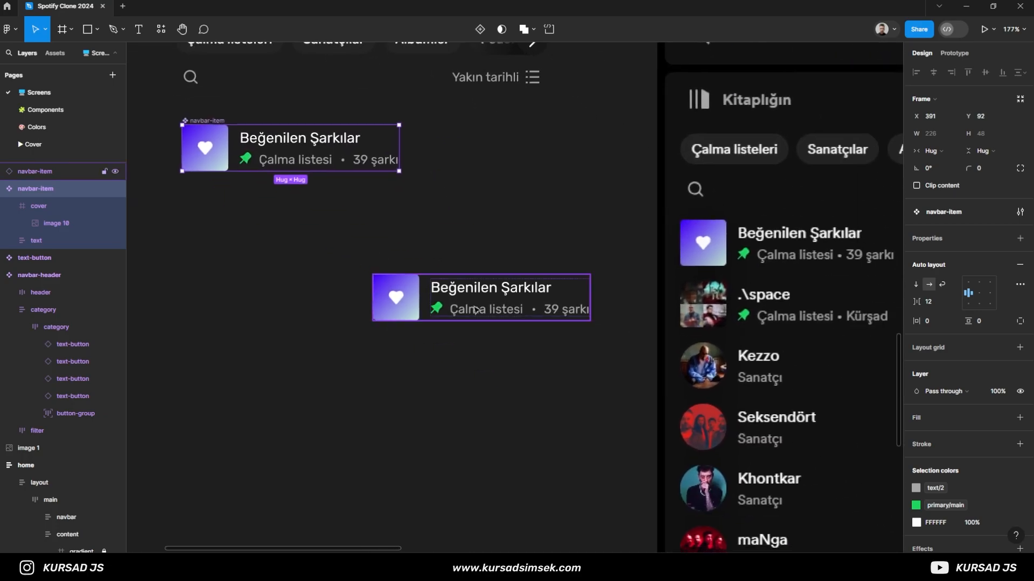
# - Group the navbar-item instance and convert the group into a vertical auto layout frame
pyautogui.click(487, 304)
pyautogui.hotkey('ctrl', 'g')
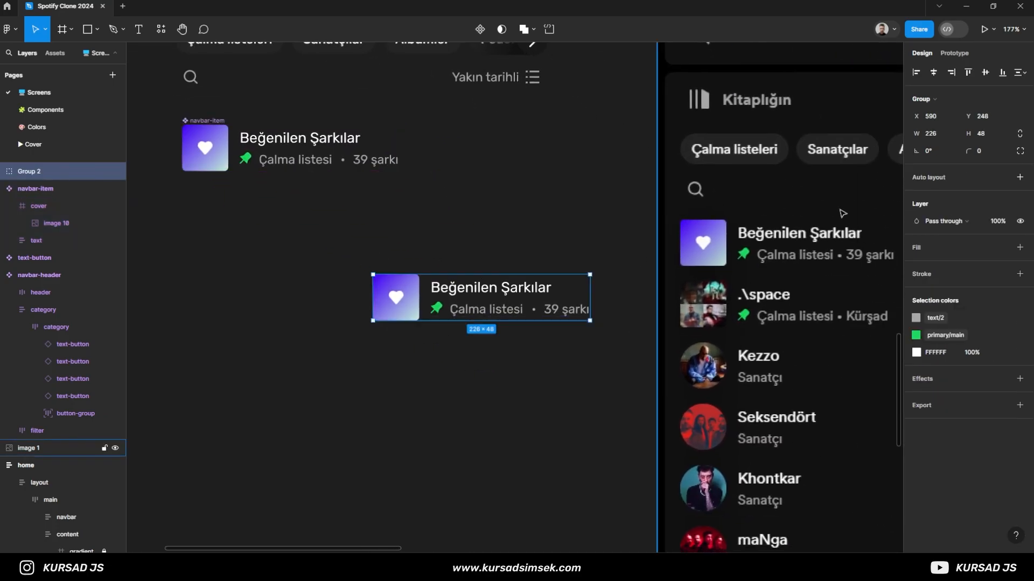
pyautogui.click(926, 174)
pyautogui.click(931, 251)
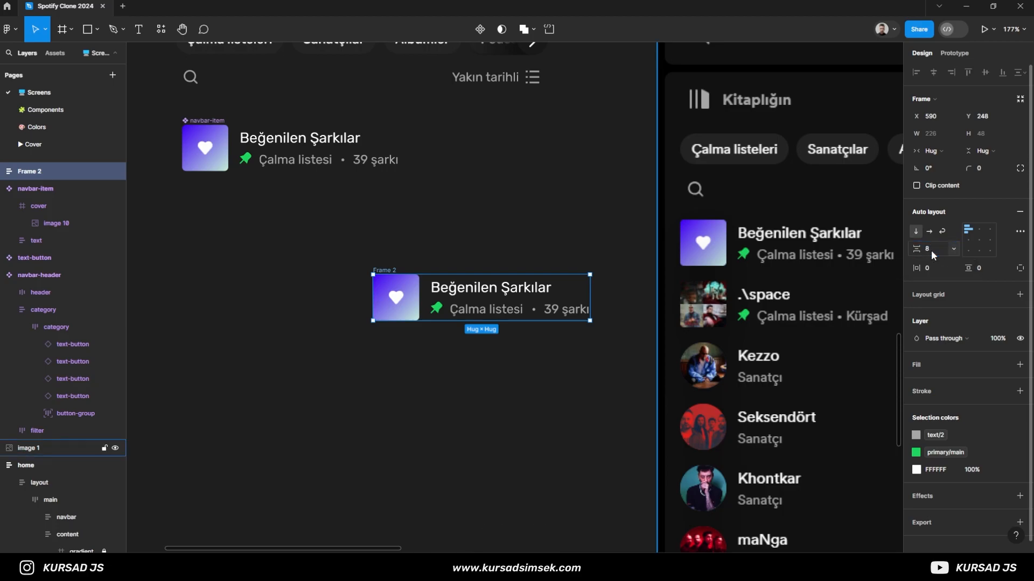
# - Rename the vertical auto layout frame around the navbar-item instance as navbar-flow
pyautogui.click(499, 260)
pyautogui.scroll(-2, 524, 236)
pyautogui.moveTo(524, 236); pyautogui.dragTo(426, 204)
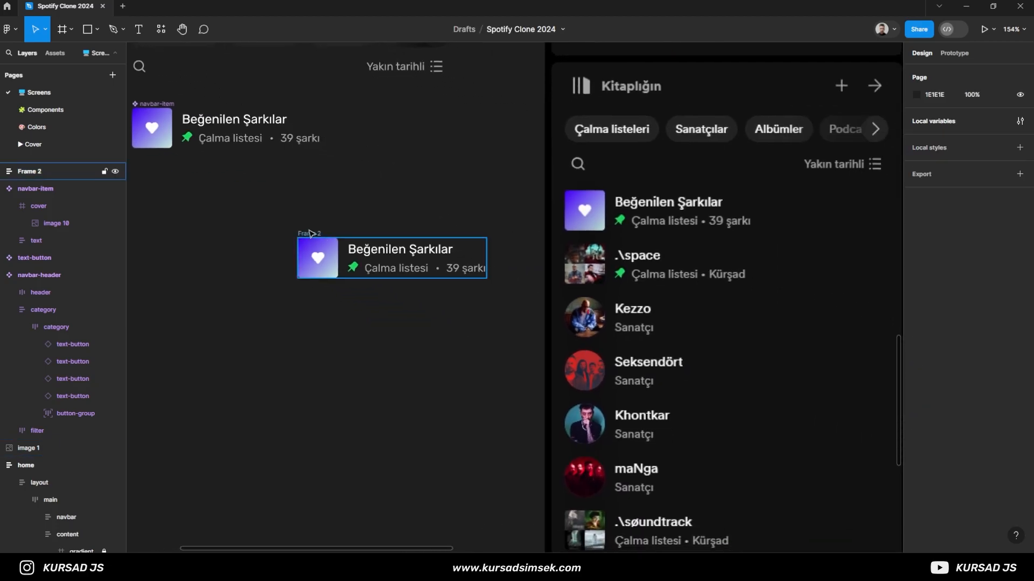
pyautogui.click(345, 244)
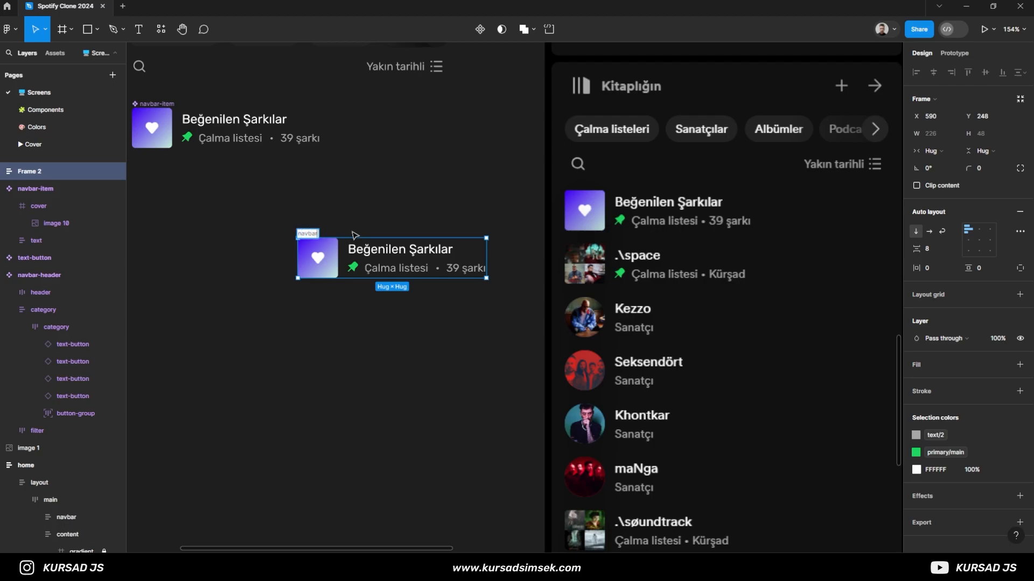
pyautogui.write('navbar-flow')
pyautogui.press('Return')
# - Duplicate the navbar-item instance twice inside navbar-flow
pyautogui.click(375, 224)
pyautogui.click(362, 248)
pyautogui.click(3, 172)
pyautogui.click(48, 189)
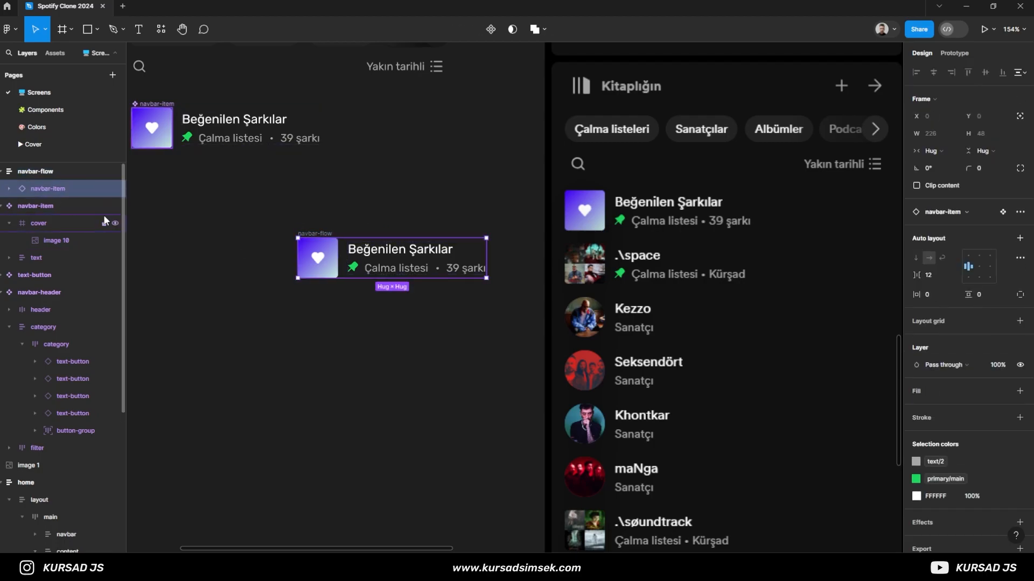
pyautogui.hotkey('ctrl', 'd')
pyautogui.hotkey('ctrl', 'd')
# - Align the navbar-flow frame over the reference playlist rows at X 910, Y 191
pyautogui.moveTo(319, 234); pyautogui.dragTo(585, 190)
pyautogui.scroll(3, 605, 305)
pyautogui.scroll(4, 587, 272)
pyautogui.moveTo(434, 194); pyautogui.dragTo(401, 351)
pyautogui.moveTo(519, 234); pyautogui.dragTo(518, 226)
pyautogui.press('Left')
pyautogui.press('Left')
pyautogui.press('Left')
pyautogui.press('Left')
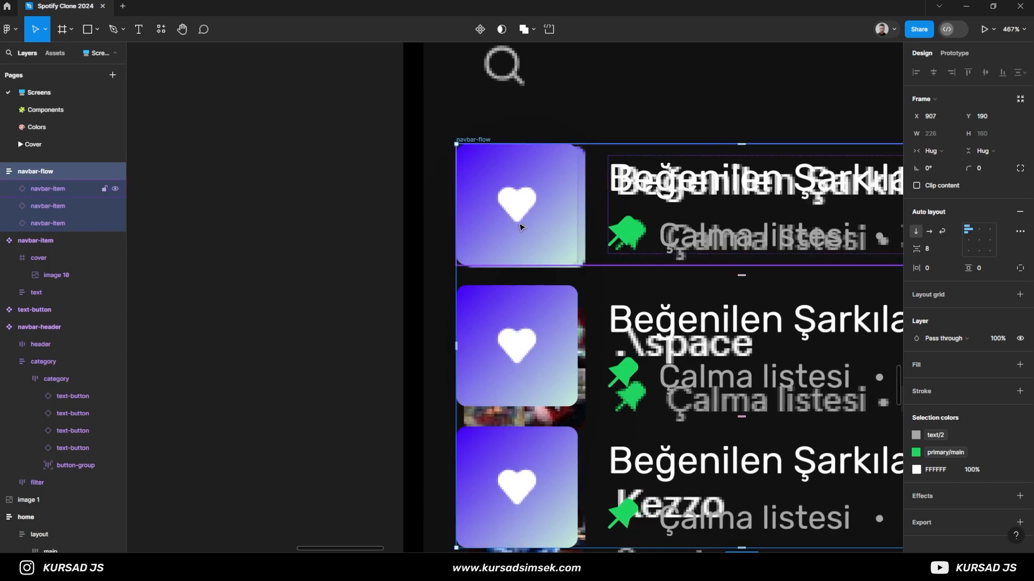
pyautogui.press('Right')
pyautogui.press('Right')
pyautogui.press('Right')
pyautogui.press('Right')
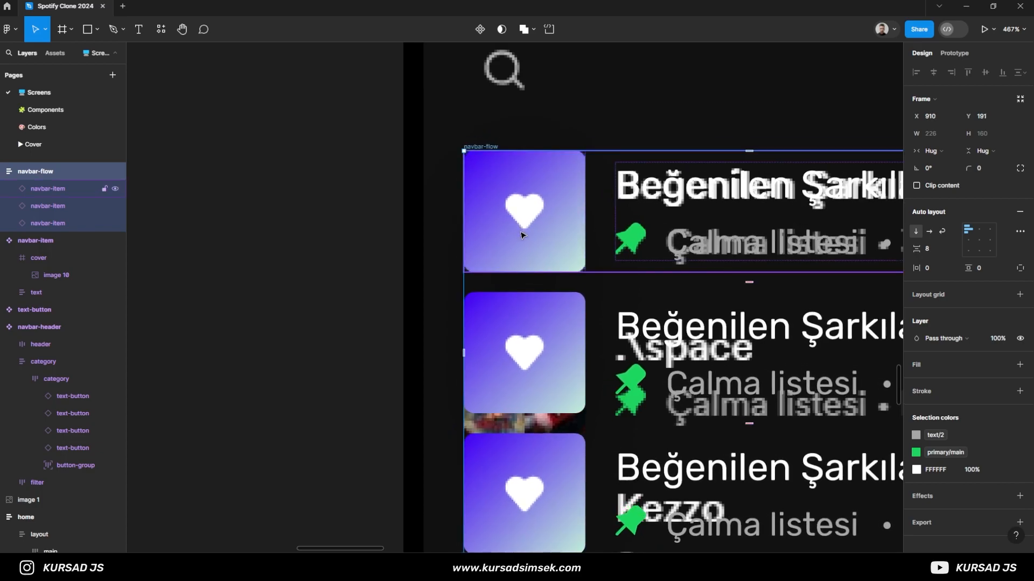
# - Set navbar-flow's item spacing to 16 and move the frame beside the reference to X 602, Y 189
pyautogui.moveTo(748, 279); pyautogui.dragTo(745, 300)
pyautogui.scroll(-3, 496, 304)
pyautogui.moveTo(339, 333); pyautogui.dragTo(260, 268)
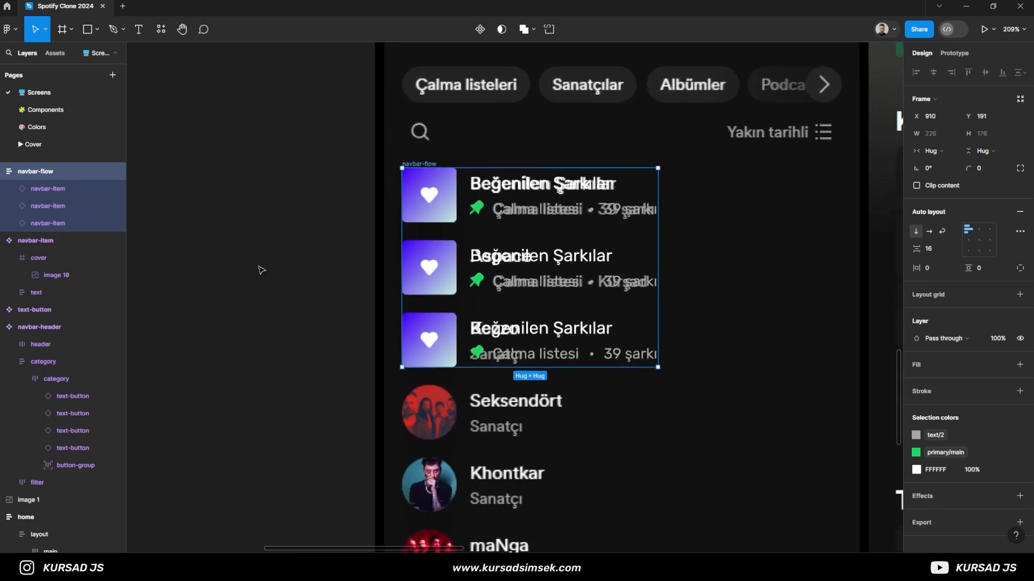
pyautogui.moveTo(443, 283); pyautogui.dragTo(130, 281)
pyautogui.scroll(-3, 335, 430)
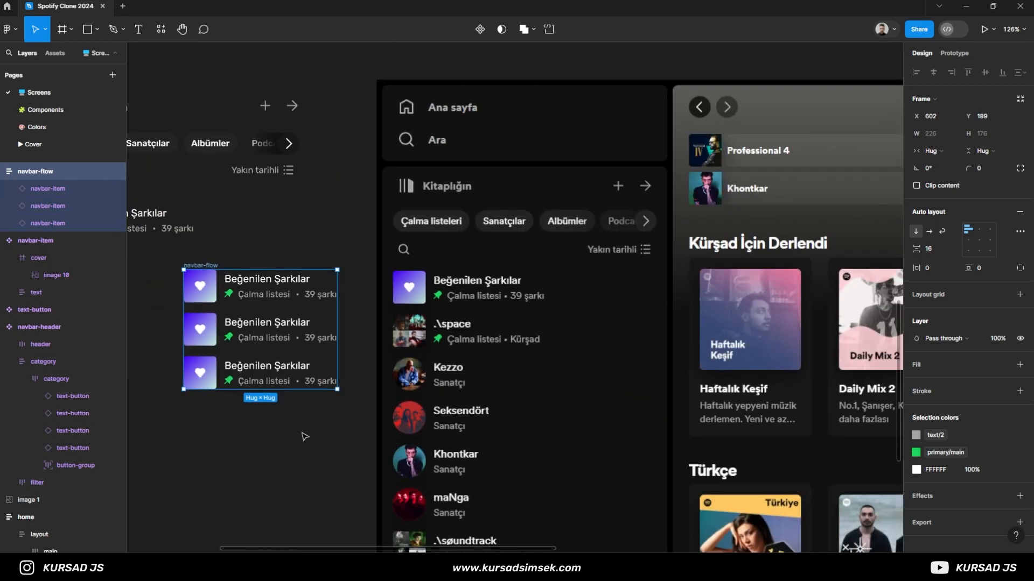
# - Change the second row's title to .\space and replace its song count with the playlist owner's name
pyautogui.moveTo(312, 433); pyautogui.dragTo(443, 416)
pyautogui.press('t')
pyautogui.click(390, 299)
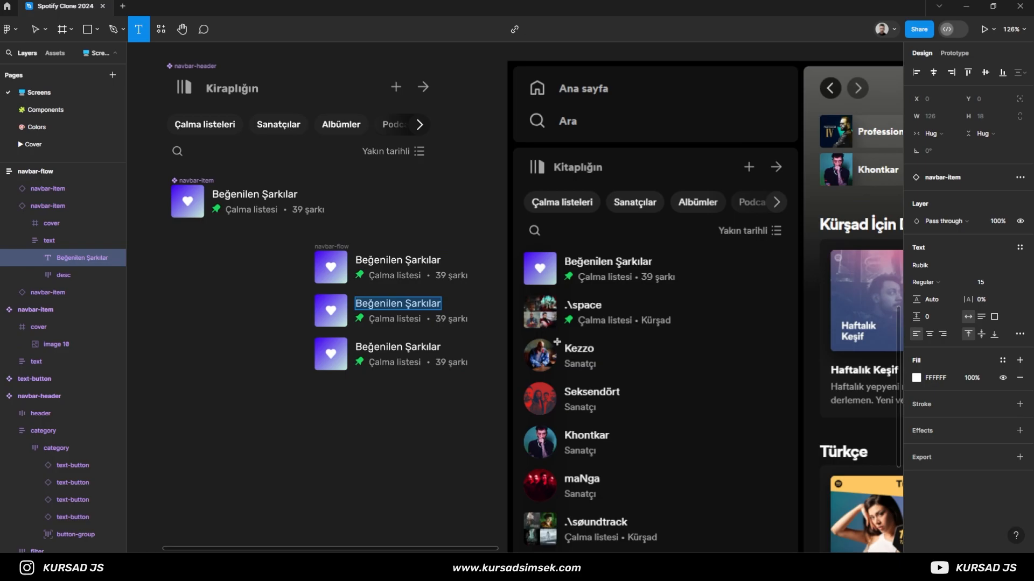
pyautogui.press('BackSpace')
pyautogui.write('.\\space')
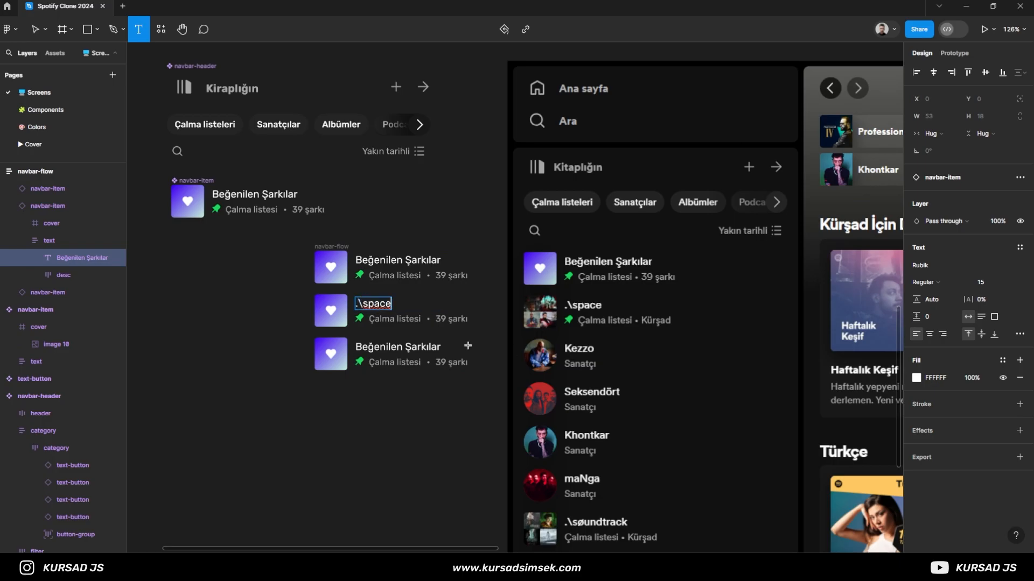
pyautogui.click(466, 319)
pyautogui.write('Kürşad')
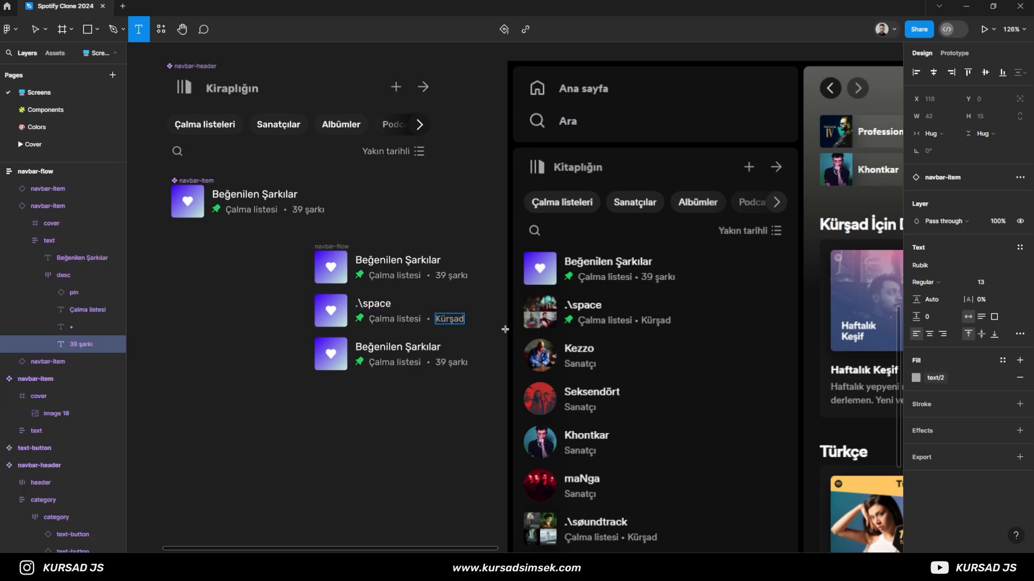
# - Change the third row's title to Kezzo and its description text to Sanatçı
pyautogui.click(409, 347)
pyautogui.write('Kezzo')
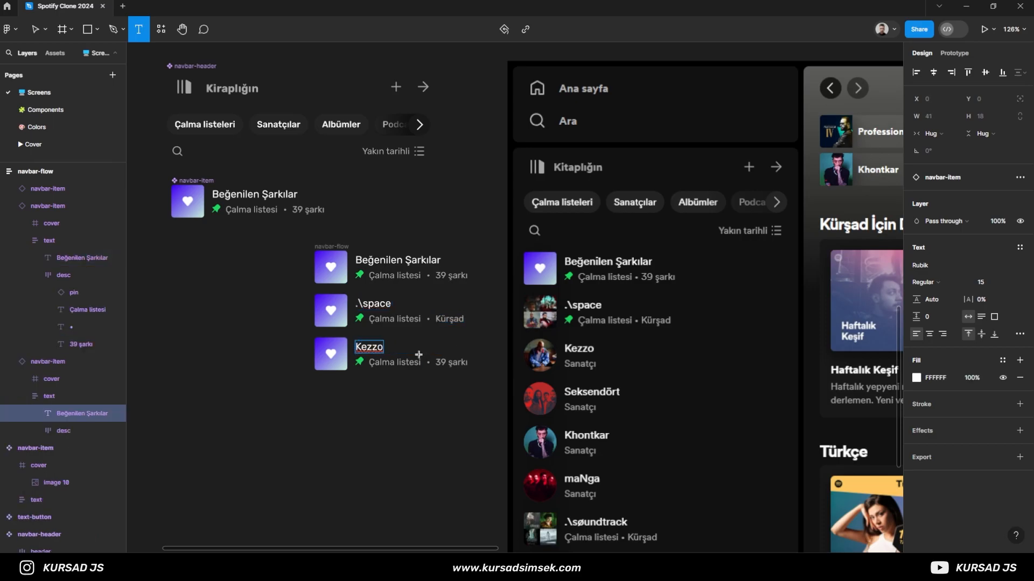
pyautogui.click(405, 367)
pyautogui.write('Sanatçı')
pyautogui.press('Escape')
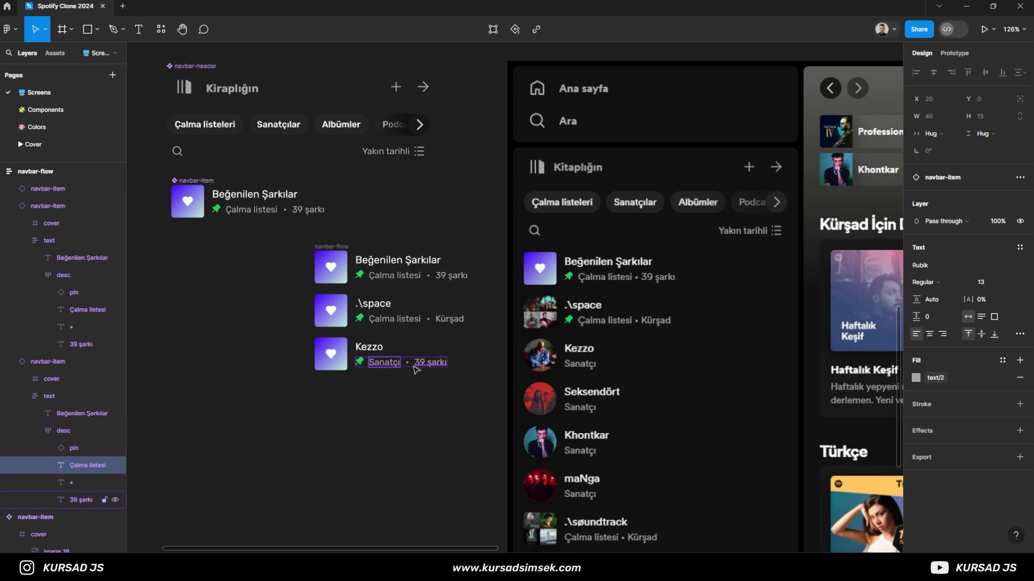
# - Hide the bullet separator, the song count and the pin icon in the Kezzo row
pyautogui.click(410, 364)
pyautogui.hotkey('ctrl', 'shift', 'h')
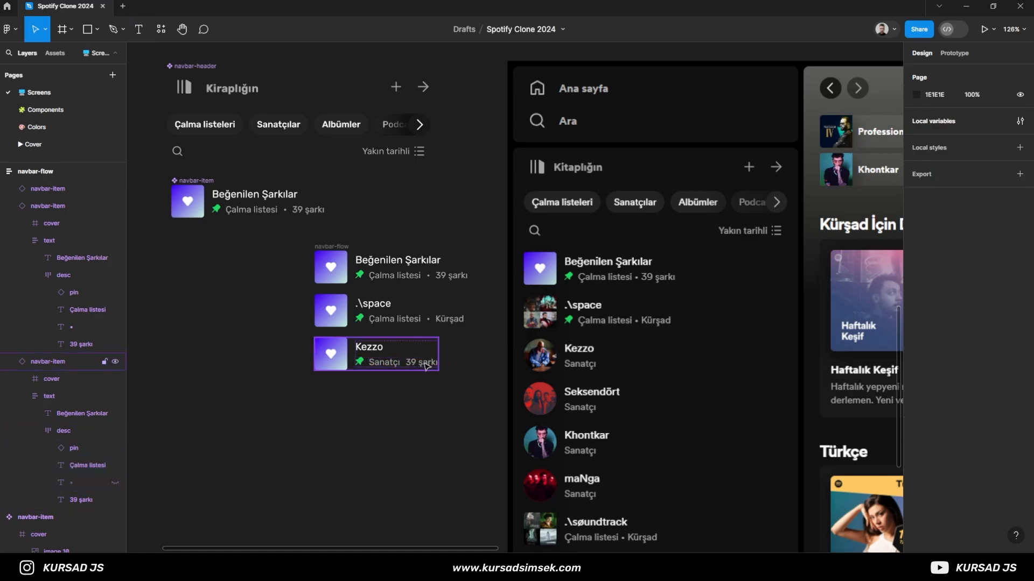
pyautogui.click(423, 364)
pyautogui.hotkey('ctrl', 'shift', 'h')
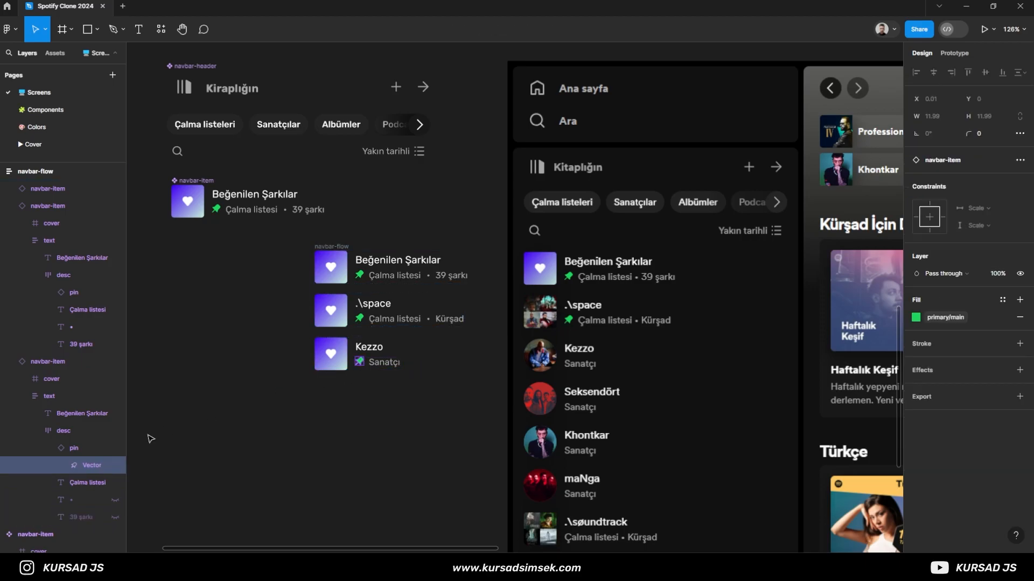
pyautogui.click(63, 451)
pyautogui.click(117, 450)
pyautogui.click(277, 397)
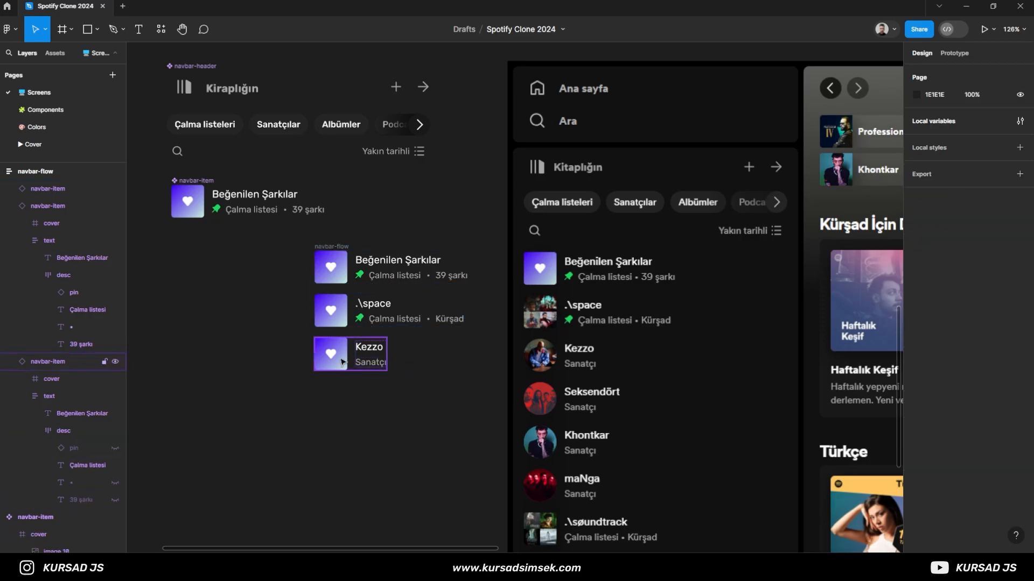
# - Set the corner radius of the Kezzo row's cover to 30
pyautogui.click(340, 360)
pyautogui.click(33, 430)
pyautogui.click(44, 379)
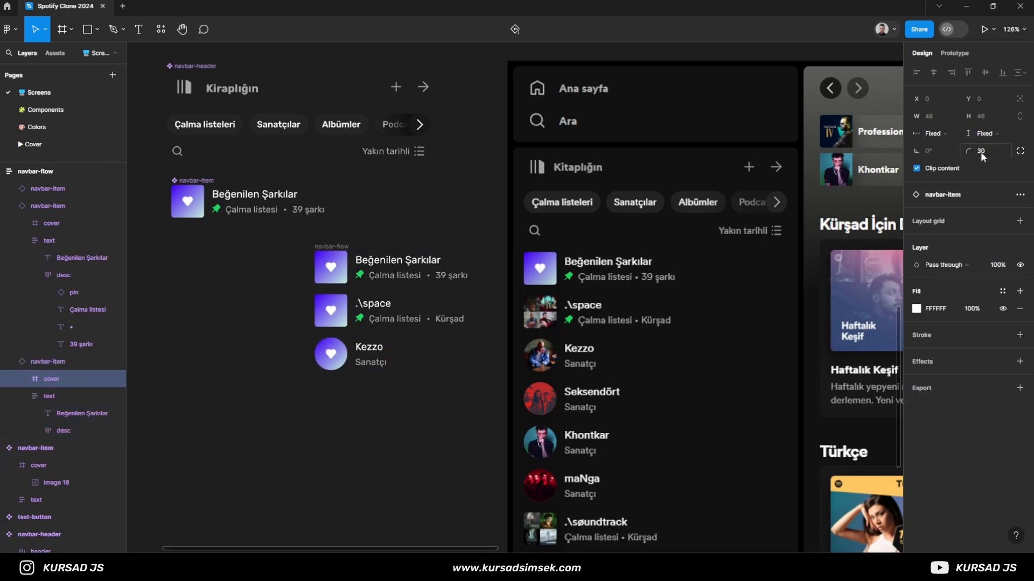
pyautogui.click(260, 394)
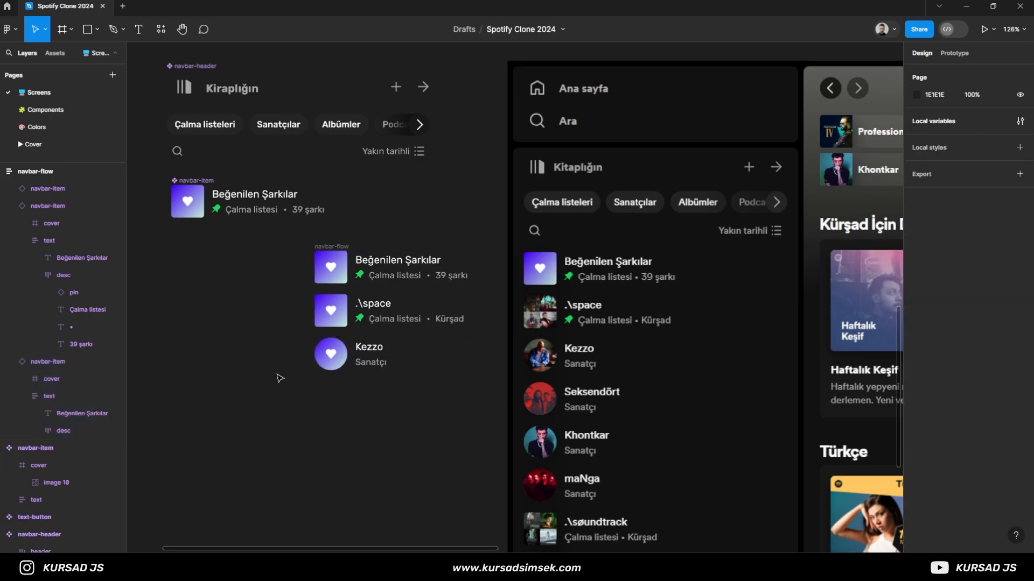
# - Duplicate the Kezzo row three times inside navbar-flow
pyautogui.click(382, 355)
pyautogui.hscroll(2, 355, 345)
pyautogui.scroll(-3, 336, 323)
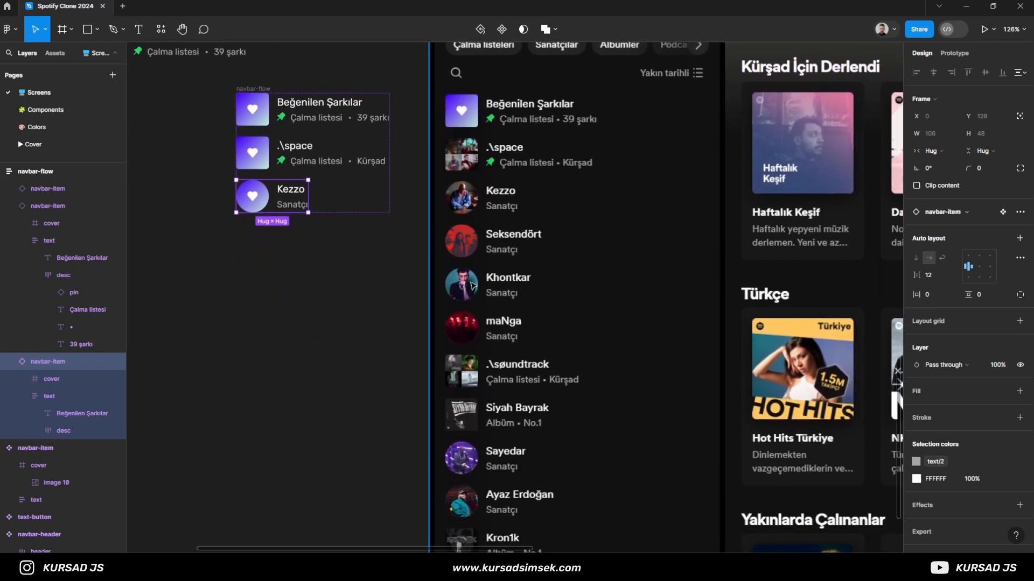
pyautogui.click(9, 362)
pyautogui.click(9, 206)
pyautogui.hotkey('ctrl', 'd')
pyautogui.hotkey('ctrl', 'd')
pyautogui.hotkey('ctrl', 'd')
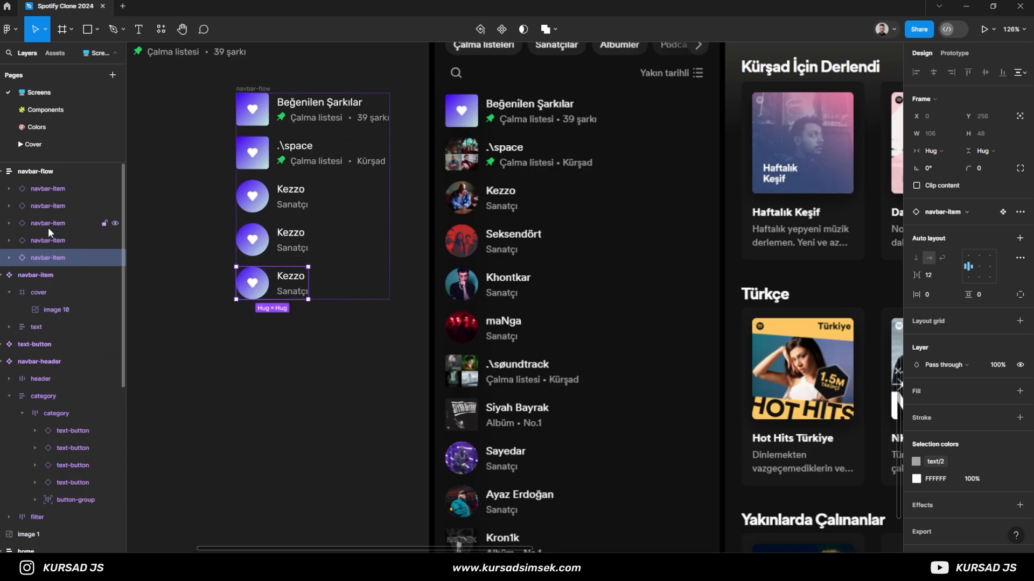
# - Retitle the three duplicated Kezzo rows as Seksendört, Khontkar and maNga
pyautogui.press('t')
pyautogui.click(291, 232)
pyautogui.write('Seksendört')
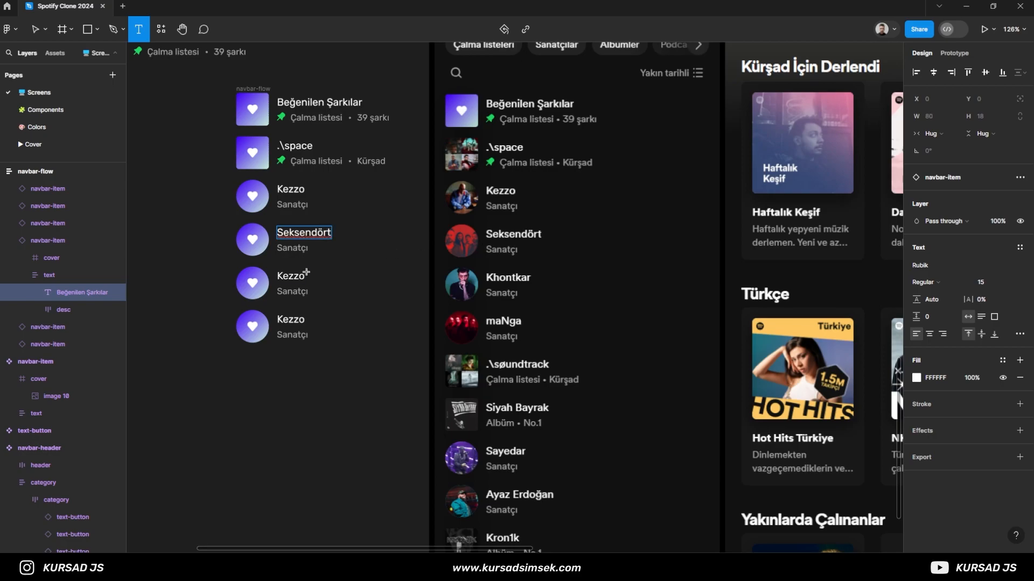
pyautogui.doubleClick(306, 273)
pyautogui.write('Khontkar')
pyautogui.click(292, 319)
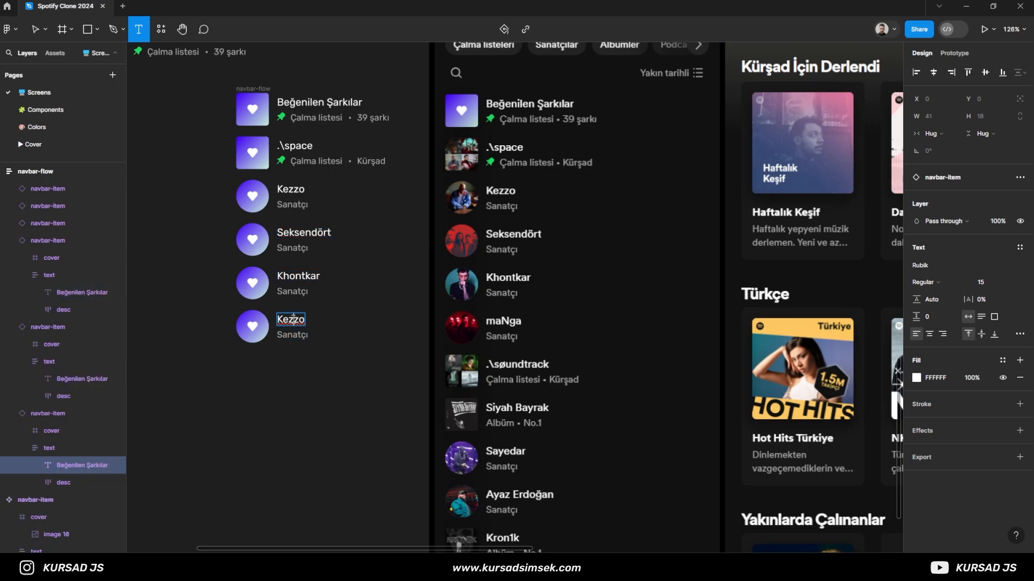
pyautogui.write('man')
pyautogui.click(252, 401)
# - Duplicate the .\space row, move the copy to the end of navbar-flow and retitle it .\soundtrack
pyautogui.click(284, 145)
pyautogui.hotkey('ctrl', 'd')
pyautogui.click(9, 257)
pyautogui.click(9, 275)
pyautogui.click(8, 293)
pyautogui.moveTo(30, 224); pyautogui.dragTo(28, 295)
pyautogui.doubleClick(293, 365)
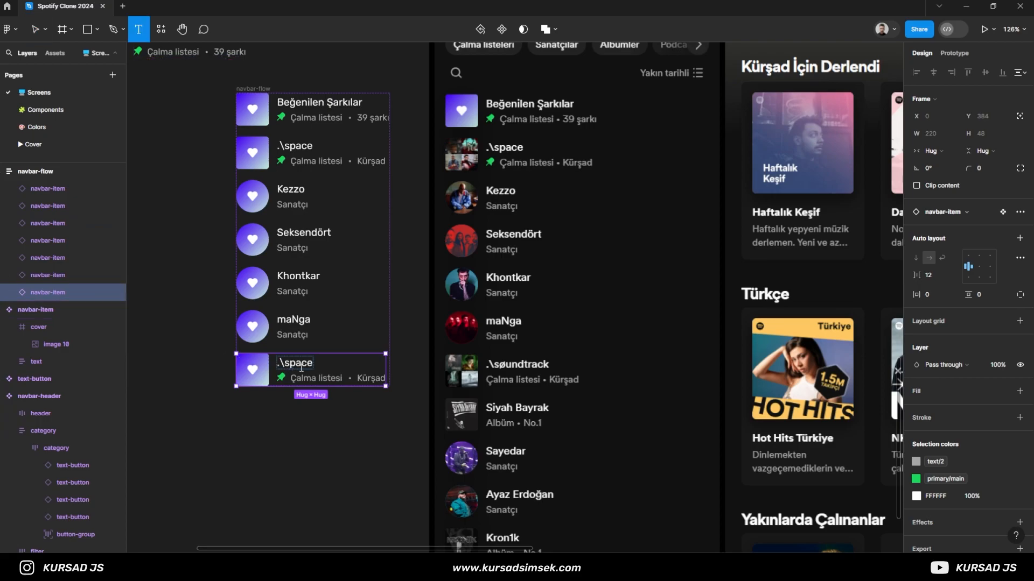
pyautogui.write('soundtrack')
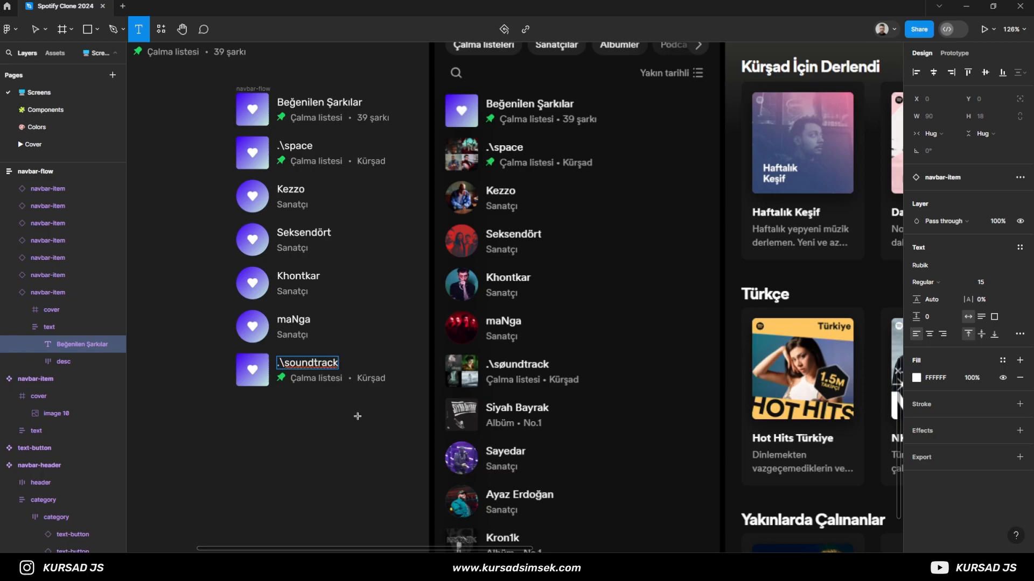
# - Delete the pin icon from the description of the .\soundtrack row
pyautogui.press('Escape')
pyautogui.click(35, 361)
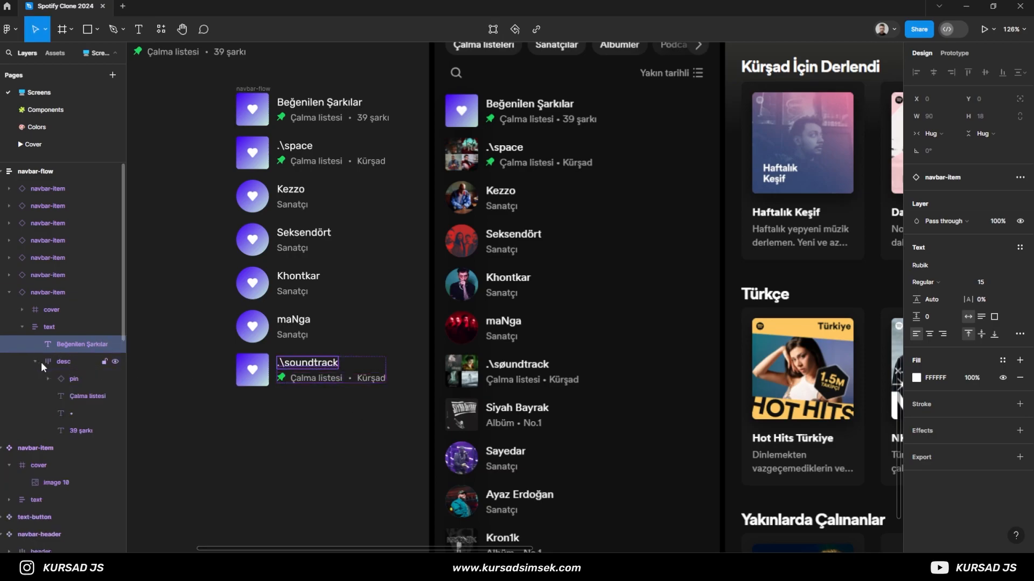
pyautogui.click(88, 379)
pyautogui.press('Delete')
pyautogui.hotkey('ctrl', 'z')
pyautogui.press('Delete')
pyautogui.click(35, 362)
pyautogui.click(22, 327)
pyautogui.click(33, 292)
pyautogui.click(9, 293)
# - Duplicate the .\soundtrack row in navbar-flow and retitle the copy Siyah Bayrak
pyautogui.scroll(-2, 259, 431)
pyautogui.click(272, 405)
pyautogui.click(55, 276)
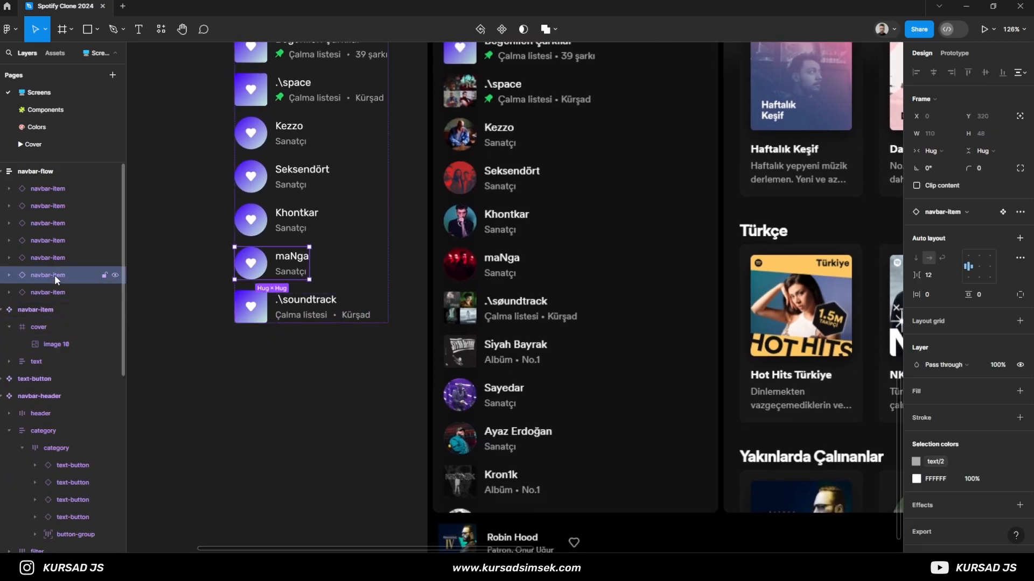
pyautogui.click(61, 289)
pyautogui.hotkey('ctrl', 'd')
pyautogui.press('t')
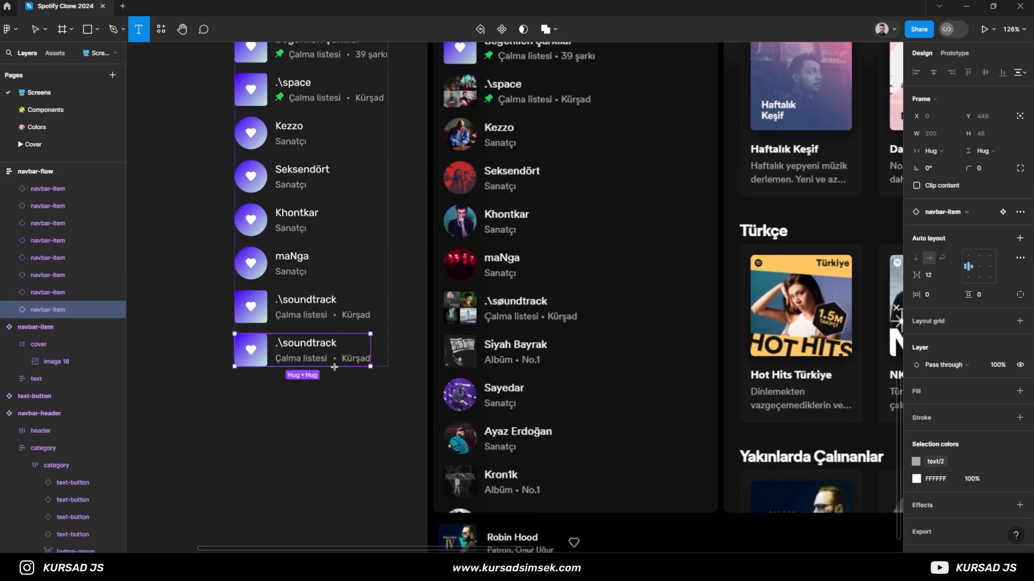
pyautogui.click(323, 344)
pyautogui.write('Siyah Bayrak')
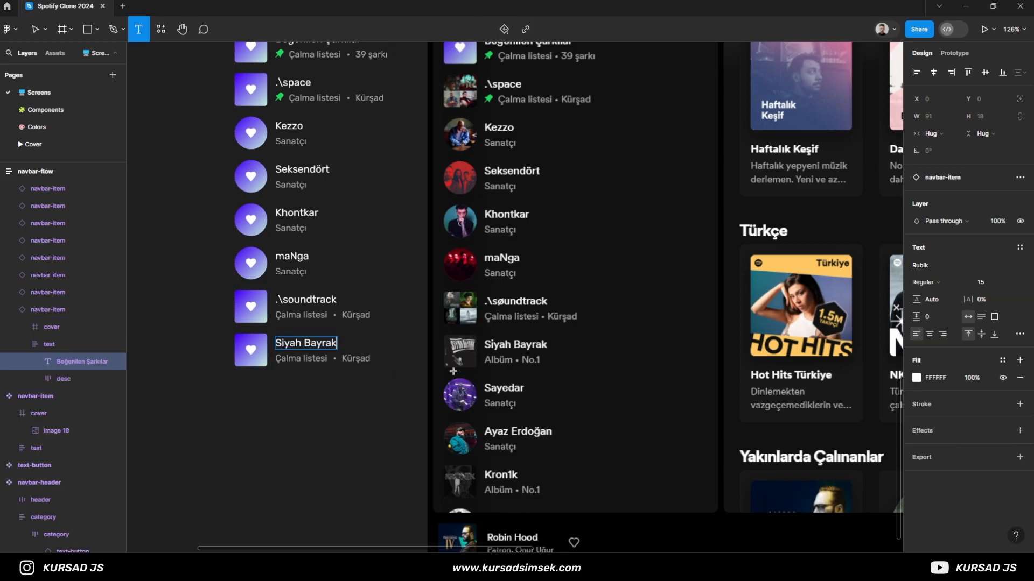
# - Set the Siyah Bayrak row's description texts to Albüm and No.1
pyautogui.press('Tab')
pyautogui.write('Albüm')
pyautogui.press('Tab')
pyautogui.write('No.')
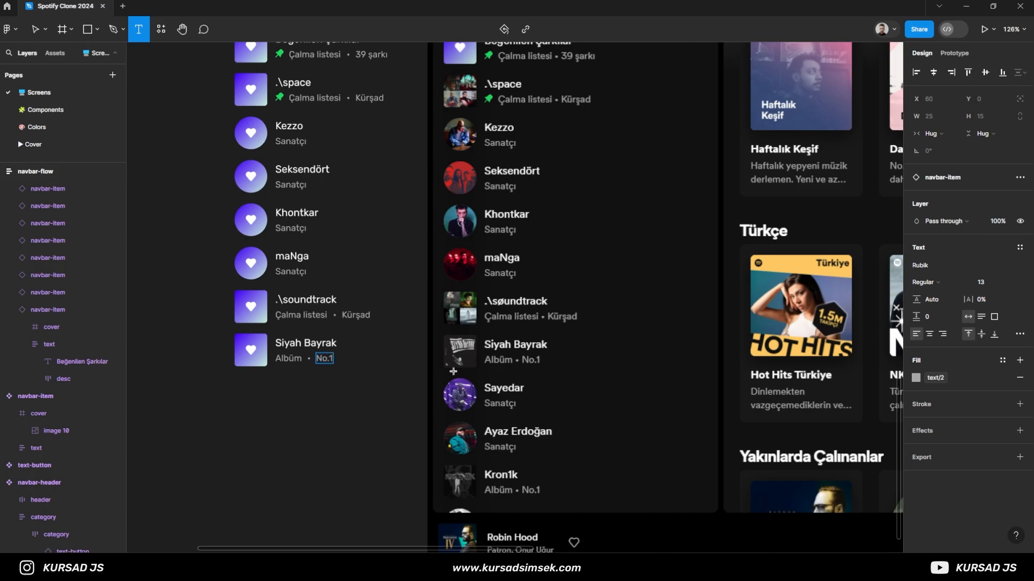
pyautogui.write('1')
pyautogui.press('Escape')
# - Add three copies of the maNga row below the Siyah Bayrak row in navbar-flow
pyautogui.click(49, 275)
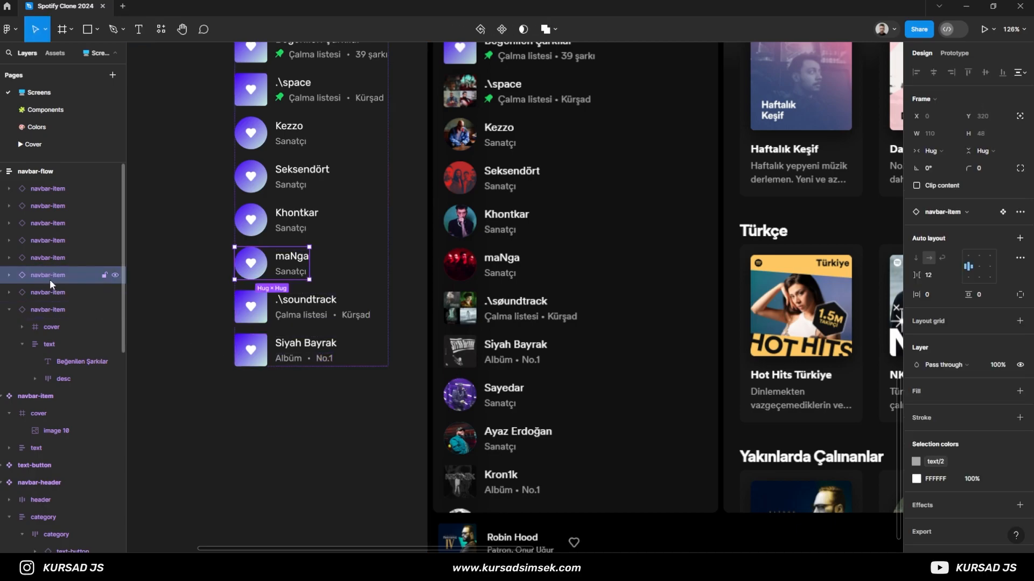
pyautogui.moveTo(50, 279); pyautogui.dragTo(41, 330)
pyautogui.hotkey('ctrl', 'd')
pyautogui.hotkey('ctrl', 'd')
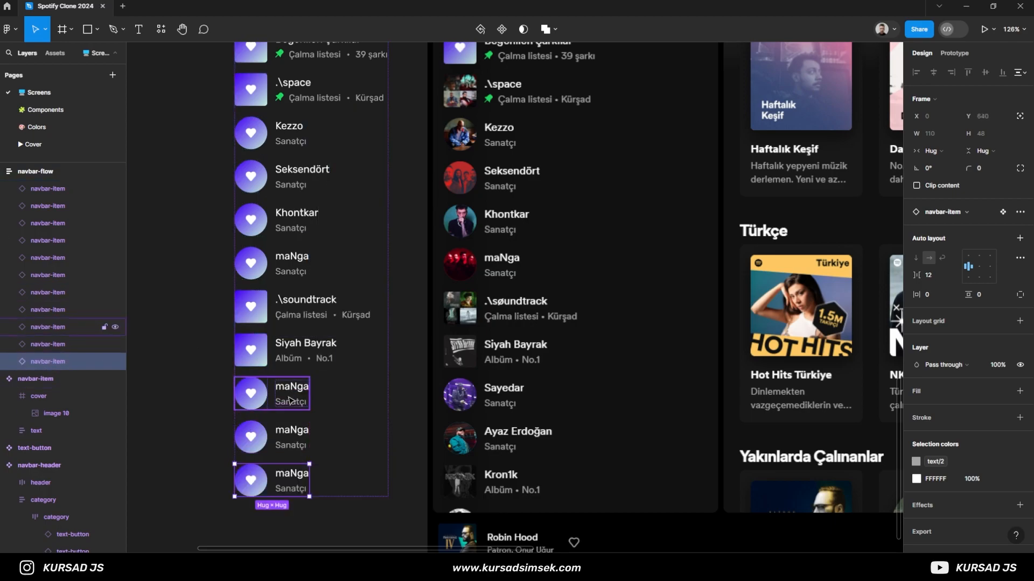
# - Retitle the first two new maNga copies as Sayedar and Ayaz Erdoğan
pyautogui.doubleClick(291, 386)
pyautogui.write('Sayedar')
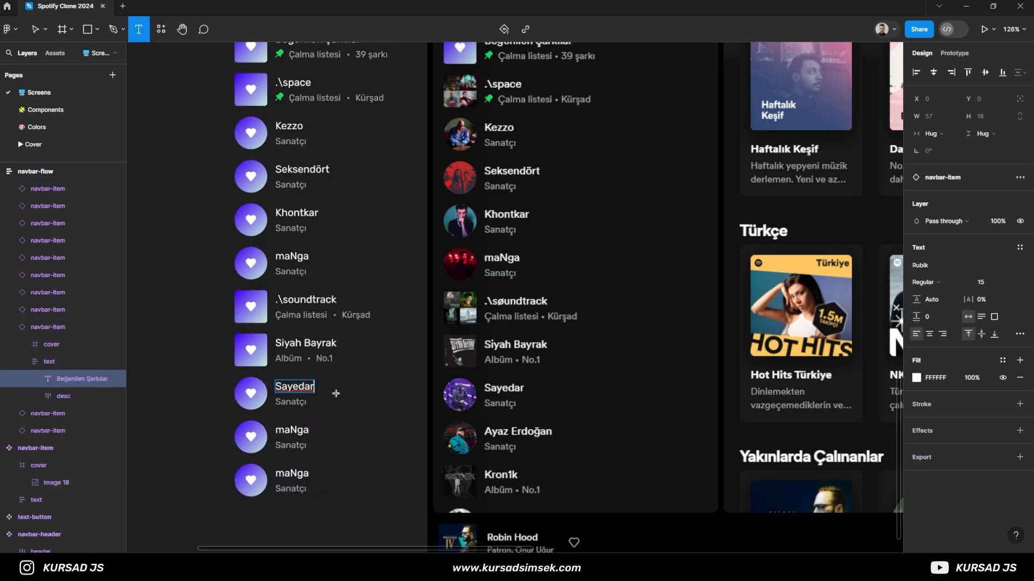
pyautogui.doubleClick(300, 430)
pyautogui.write('Ayaz Erdoğan')
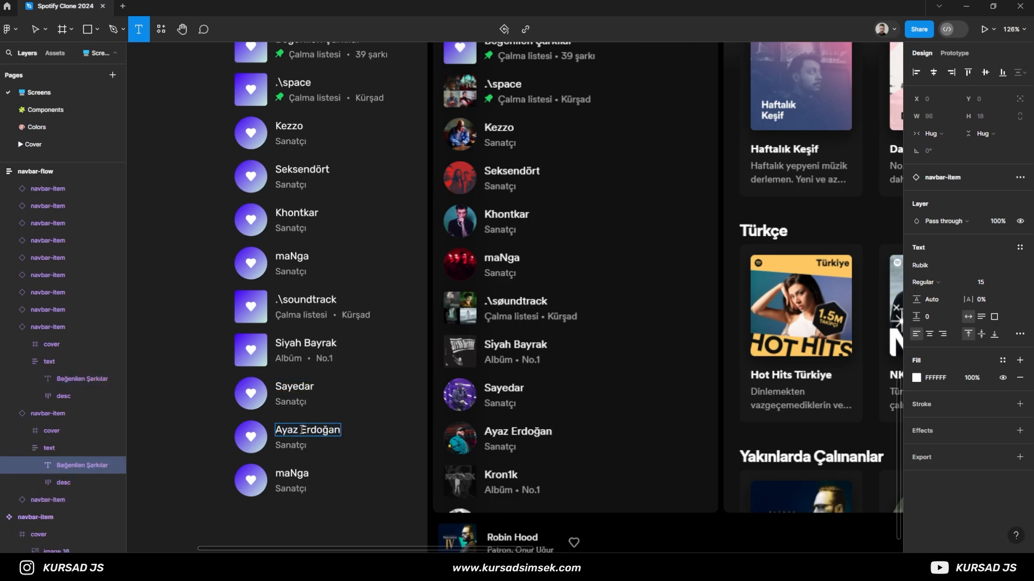
# - Delete the leftover maNga copy below the Ayaz Erdoğan row
pyautogui.doubleClick(291, 473)
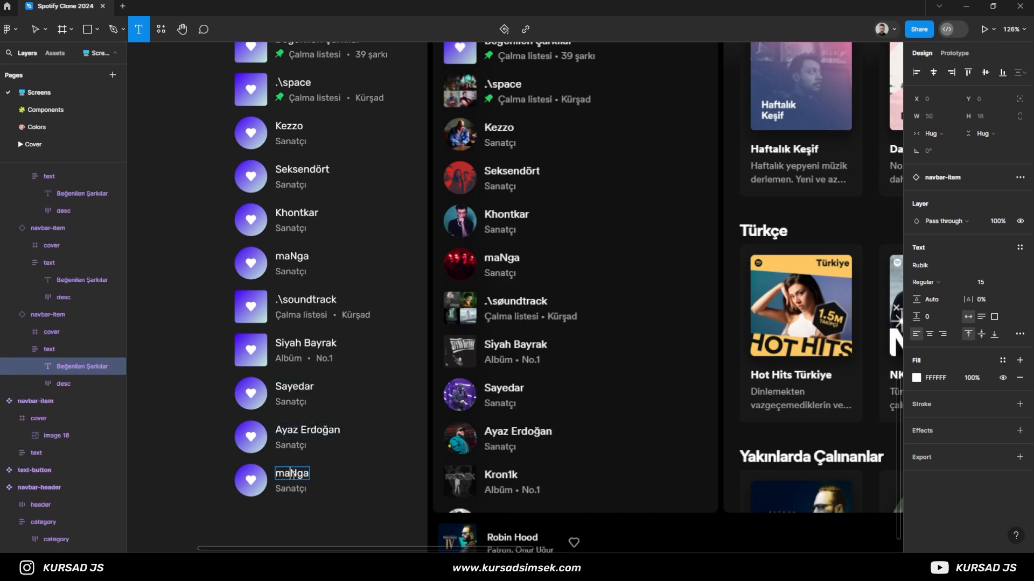
pyautogui.click(202, 440)
pyautogui.click(37, 318)
pyautogui.press('Delete')
# - Duplicate the Siyah Bayrak row and move the copy to the end of navbar-flow
pyautogui.scroll(1, 15, 269)
pyautogui.scroll(1, 15, 269)
pyautogui.click(8, 282)
pyautogui.scroll(2, 9, 291)
pyautogui.click(9, 304)
pyautogui.click(35, 287)
pyautogui.hotkey('ctrl', 'd')
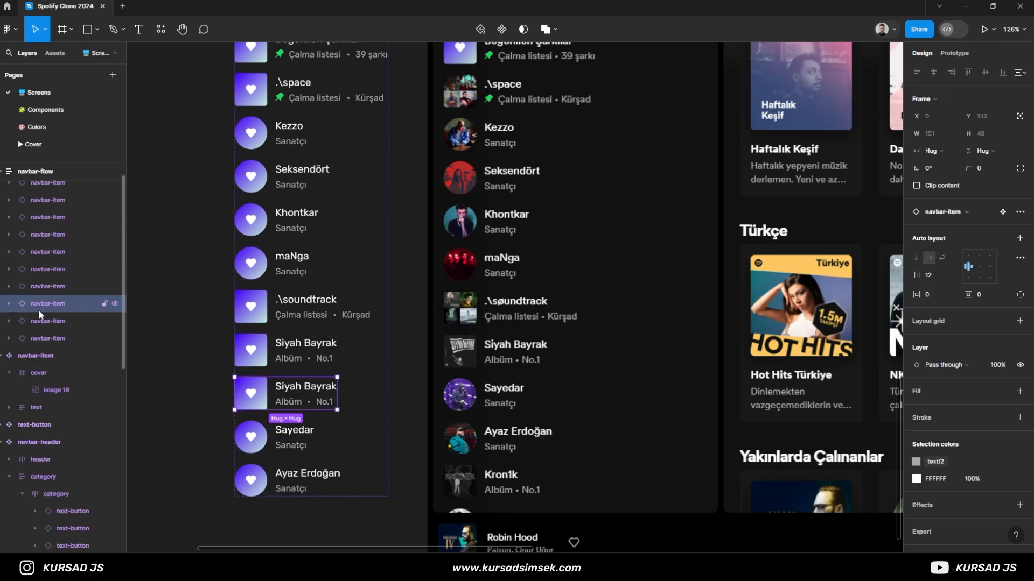
pyautogui.moveTo(38, 305); pyautogui.dragTo(37, 344)
# - Retitle the Siyah Bayrak copy at the end of the list as Kron1k
pyautogui.doubleClick(291, 472)
pyautogui.write('K')
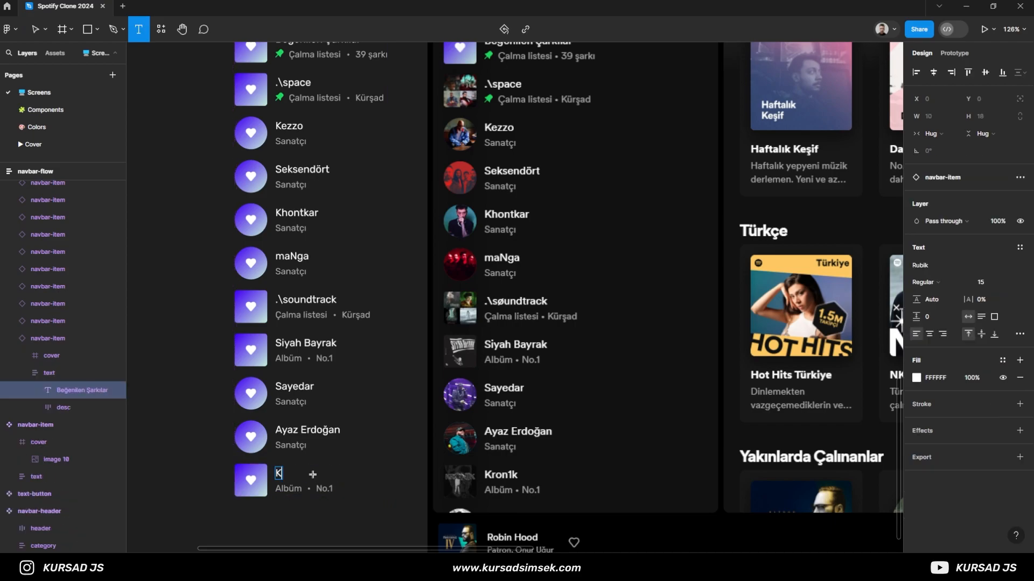
pyautogui.write('ron1k')
pyautogui.press('Escape')
pyautogui.click(195, 475)
# - Duplicate the Ayaz Erdoğan row and move the copy below the Kron1k row
pyautogui.click(22, 338)
pyautogui.click(39, 320)
pyautogui.hotkey('ctrl', 'd')
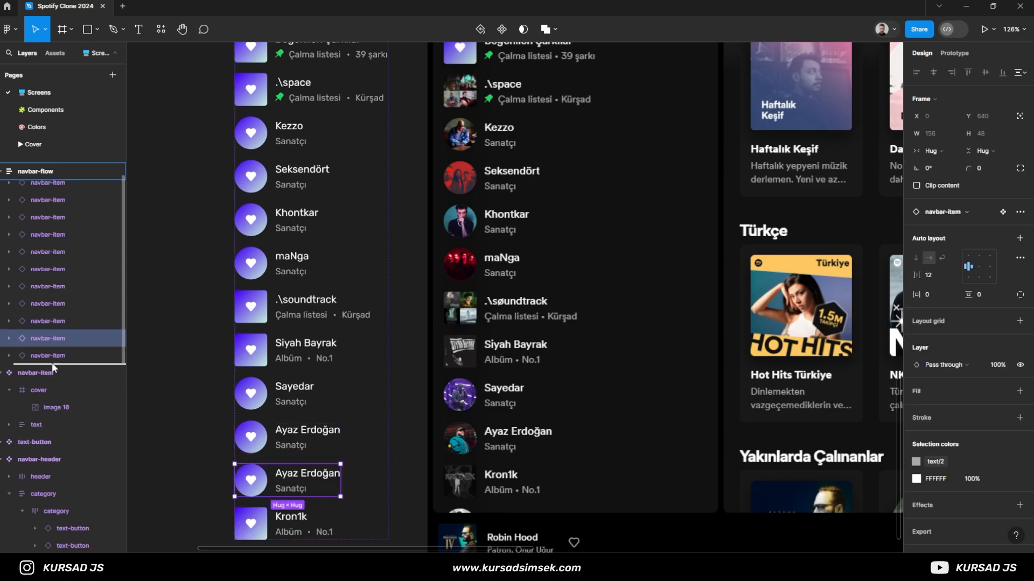
pyautogui.press('Down')
pyautogui.click(197, 407)
pyautogui.scroll(-3, 192, 408)
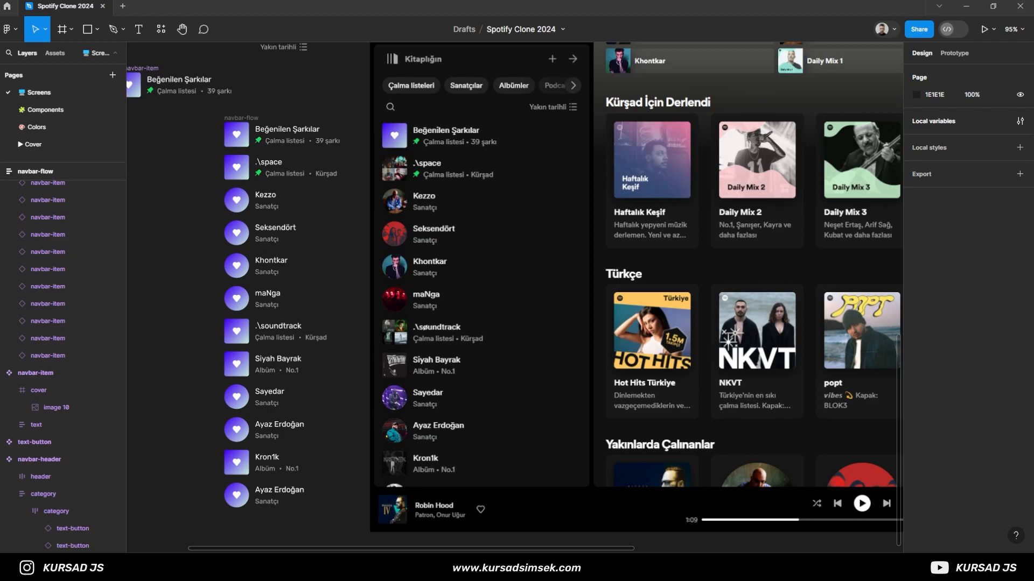
# - Paste the matching cover pictures into the image layers of the .\space, Kezzo and Seksendört rows
pyautogui.keyDown('ctrl'); pyautogui.click(237, 169); pyautogui.keyUp('ctrl')
pyautogui.hotkey('ctrl', 'v')
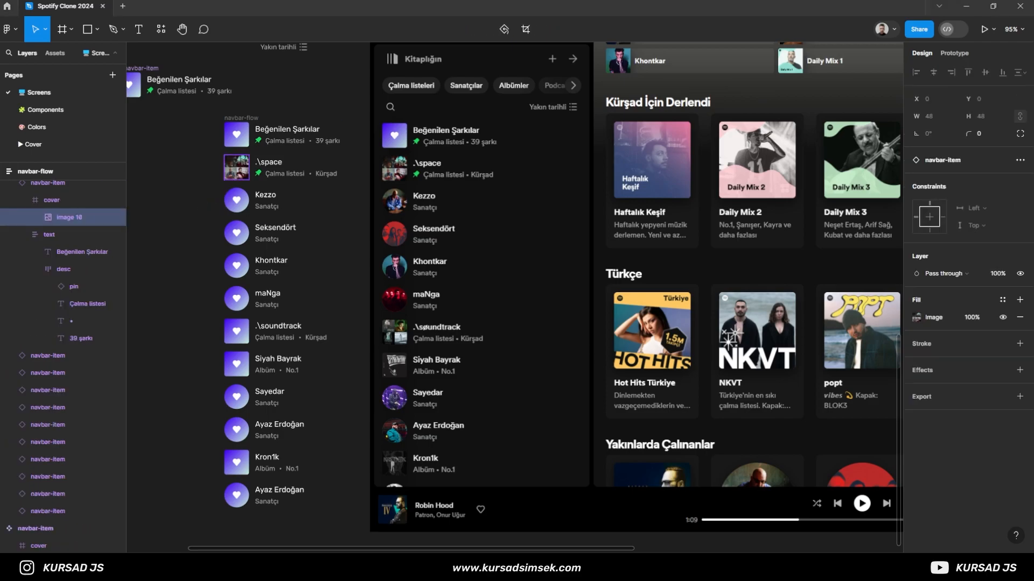
pyautogui.keyDown('ctrl'); pyautogui.click(237, 200); pyautogui.keyUp('ctrl')
pyautogui.hotkey('ctrl', 'v')
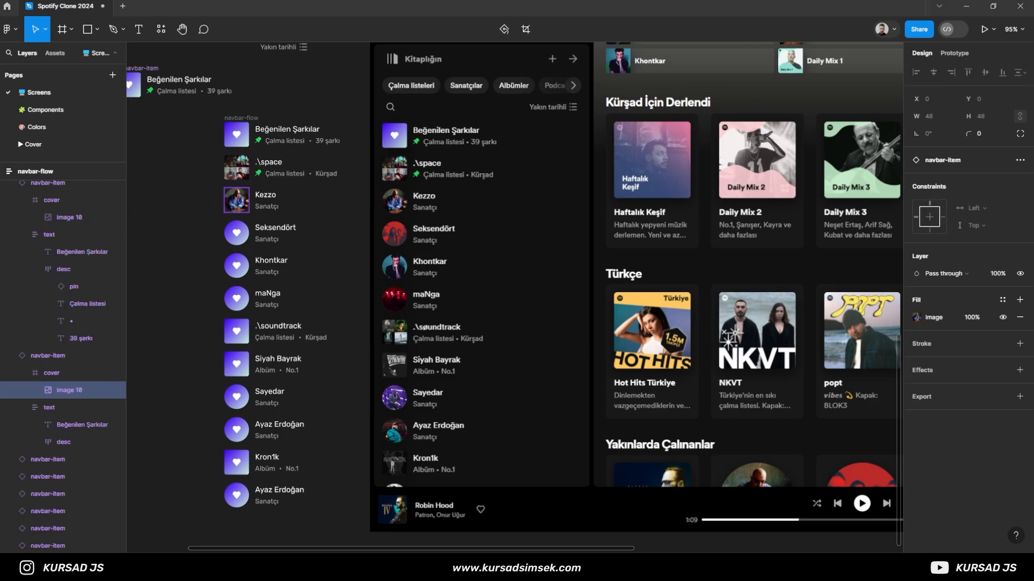
pyautogui.keyDown('ctrl'); pyautogui.click(237, 233); pyautogui.keyUp('ctrl')
pyautogui.hotkey('ctrl', 'v')
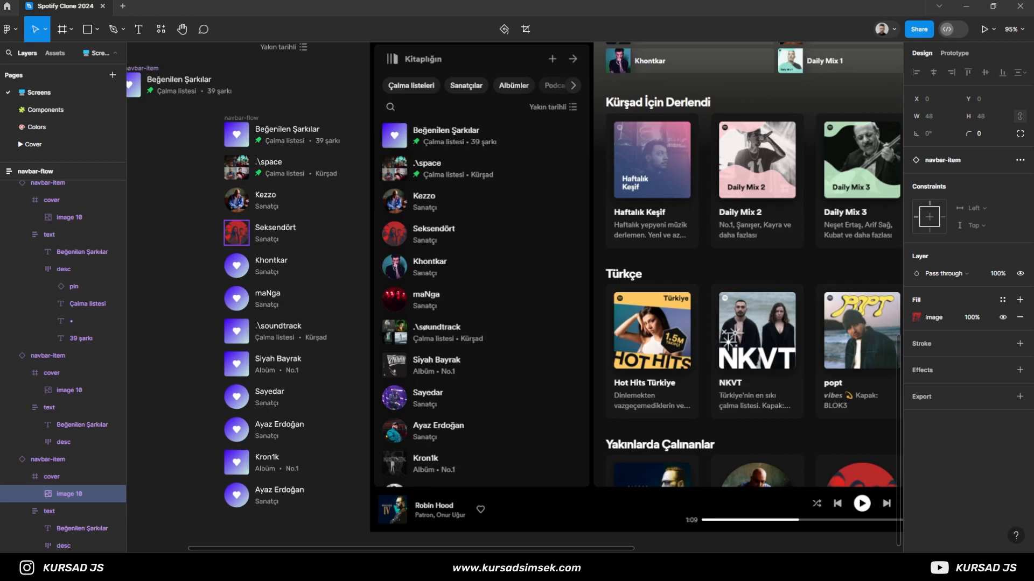
# - Paste the matching cover pictures into the Khontkar, maNga and .\soundtrack rows
pyautogui.click(237, 266)
pyautogui.keyDown('ctrl'); pyautogui.click(237, 298); pyautogui.keyUp('ctrl')
pyautogui.hotkey('ctrl', 'v')
pyautogui.click(203, 348)
pyautogui.scroll(-1, 203, 327)
pyautogui.keyDown('ctrl'); pyautogui.click(237, 313); pyautogui.keyUp('ctrl')
pyautogui.hotkey('ctrl', 'v')
pyautogui.click(202, 348)
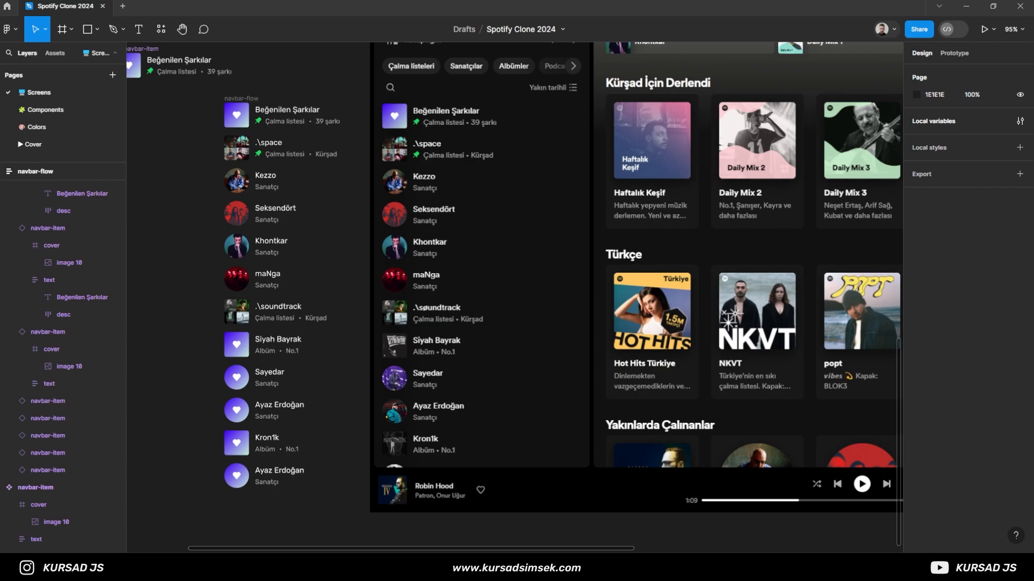
# - Paste the matching cover pictures into the Siyah Bayrak, Sayedar and first Ayaz Erdoğan rows
pyautogui.keyDown('ctrl'); pyautogui.click(237, 345); pyautogui.keyUp('ctrl')
pyautogui.hotkey('ctrl', 'v')
pyautogui.click(203, 393)
pyautogui.keyDown('ctrl'); pyautogui.click(237, 378); pyautogui.keyUp('ctrl')
pyautogui.hotkey('ctrl', 'v')
pyautogui.click(204, 402)
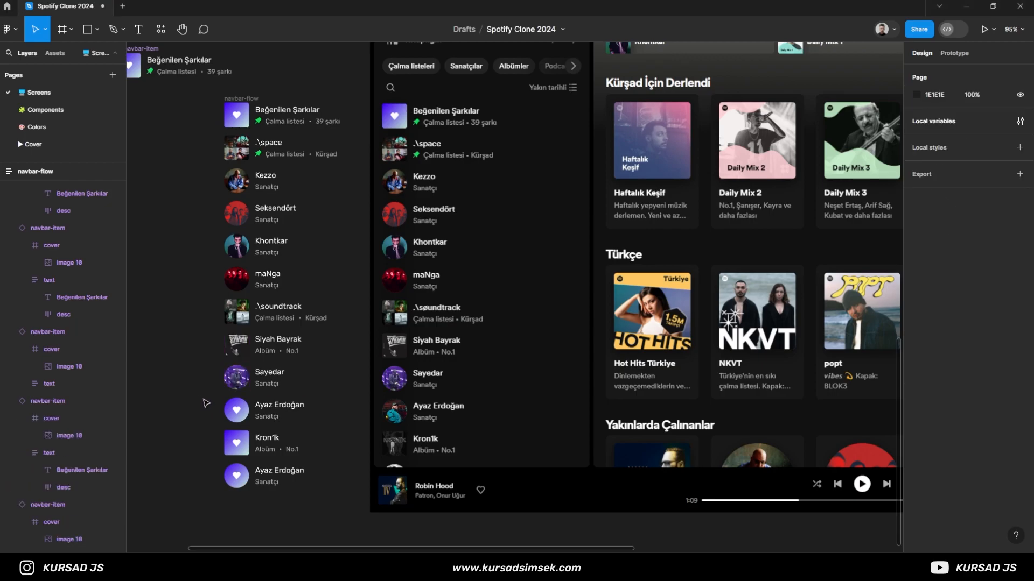
pyautogui.keyDown('ctrl'); pyautogui.click(237, 412); pyautogui.keyUp('ctrl')
pyautogui.hotkey('ctrl', 'v')
# - Paste the matching cover pictures into the Kron1k row and the last Ayaz Erdoğan row
pyautogui.scroll(1, 209, 446)
pyautogui.moveTo(209, 434); pyautogui.dragTo(211, 368)
pyautogui.keyDown('ctrl'); pyautogui.click(254, 370); pyautogui.keyUp('ctrl')
pyautogui.hotkey('ctrl', 'v')
pyautogui.keyDown('ctrl'); pyautogui.click(243, 411); pyautogui.keyUp('ctrl')
pyautogui.hotkey('ctrl', 'v')
pyautogui.click(175, 362)
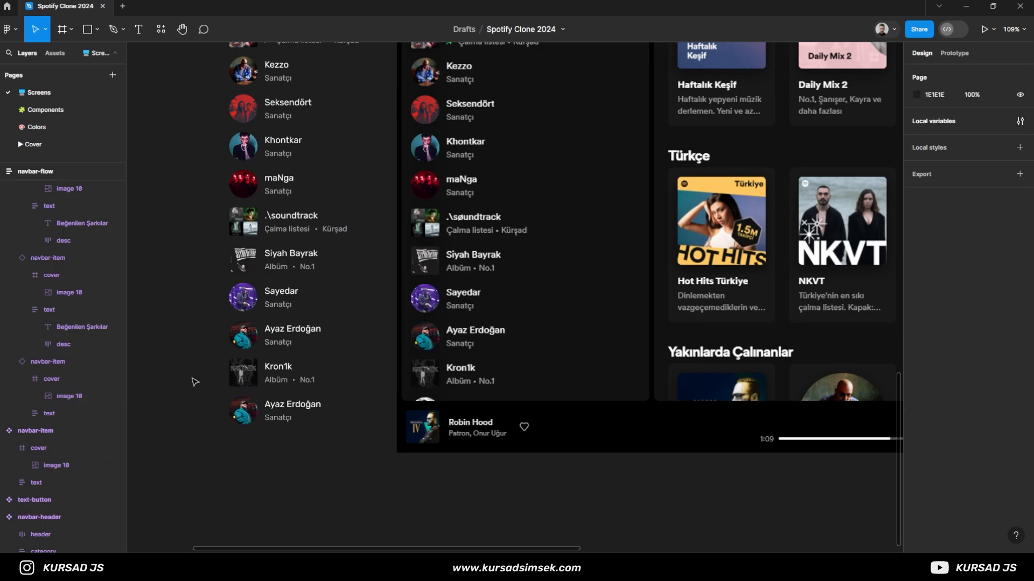
# - Turn the navbar-flow list into a component and place it directly under the navbar-item component
pyautogui.scroll(-5, 201, 375)
pyautogui.scroll(4, 193, 311)
pyautogui.moveTo(192, 295); pyautogui.dragTo(264, 275)
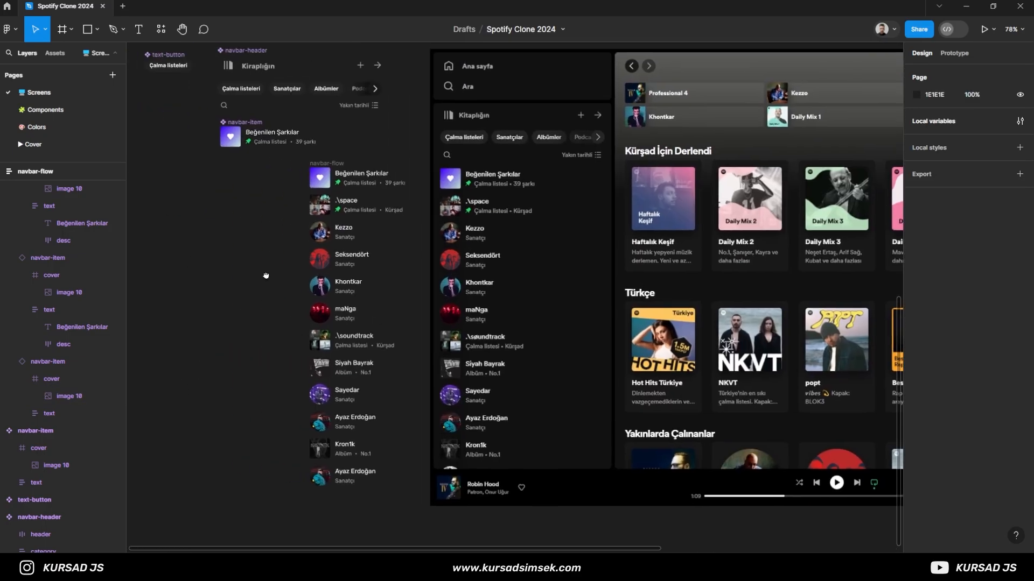
pyautogui.click(336, 162)
pyautogui.click(480, 29)
pyautogui.moveTo(342, 165); pyautogui.dragTo(319, 182)
pyautogui.click(418, 198)
# - Place instances of navbar-header and navbar-flow one above the other in the empty area beside the components
pyautogui.scroll(-2, 430, 210)
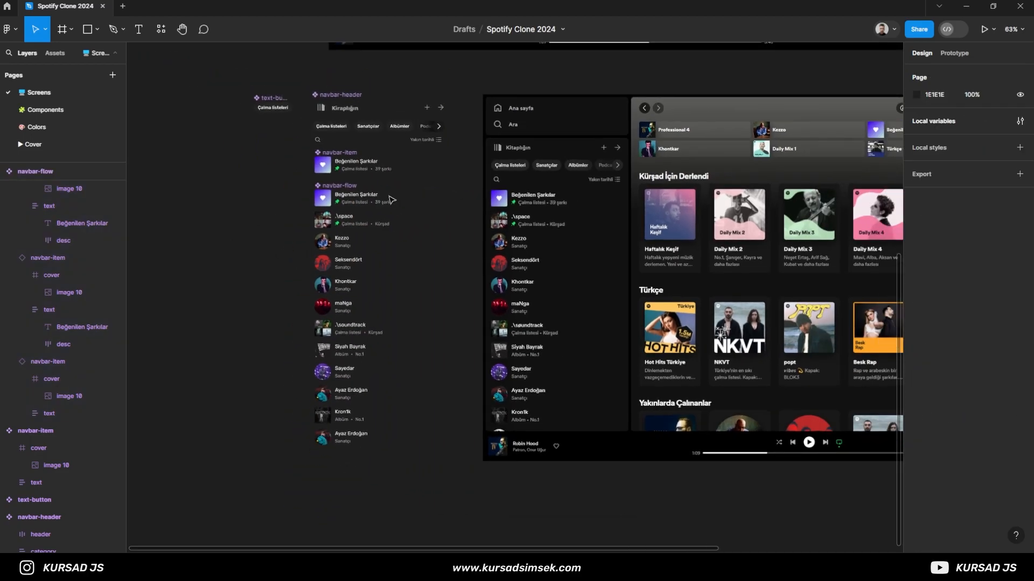
pyautogui.scroll(-1, 281, 218)
pyautogui.moveTo(275, 224); pyautogui.dragTo(372, 190)
pyautogui.moveTo(432, 155); pyautogui.dragTo(300, 169)
pyautogui.press('Escape')
pyautogui.moveTo(430, 91); pyautogui.dragTo(236, 96)
pyautogui.click(234, 135)
pyautogui.scroll(1, 218, 154)
pyautogui.moveTo(209, 175); pyautogui.dragTo(272, 203)
pyautogui.moveTo(365, 213); pyautogui.dragTo(299, 184)
# - Group the navbar-header and navbar-flow instances and convert the group to a vertical auto layout frame
pyautogui.moveTo(252, 89); pyautogui.dragTo(362, 247)
pyautogui.hotkey('ctrl', 'g')
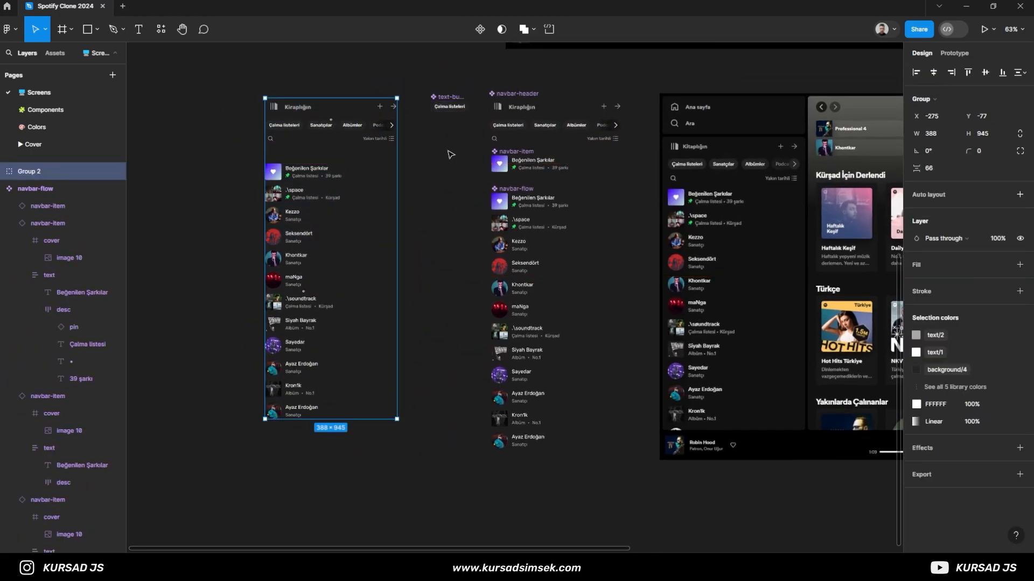
pyautogui.moveTo(303, 153); pyautogui.dragTo(305, 147)
pyautogui.hotkey('shift', 'a')
# - Measure spacing in the reference sidebar with a temporary rectangle, and delete the rectangle
pyautogui.scroll(5, 580, 217)
pyautogui.scroll(5, 580, 217)
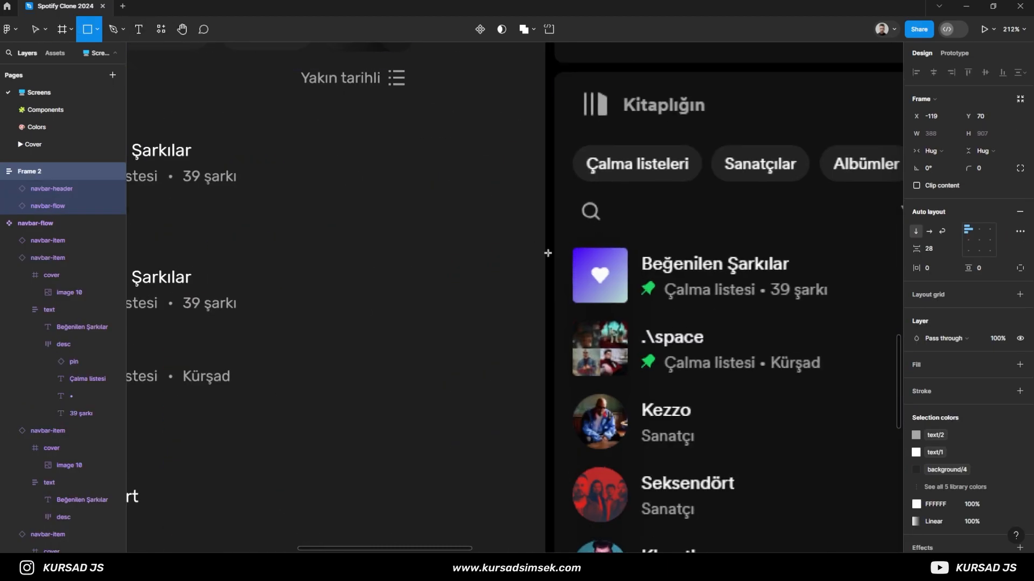
pyautogui.scroll(5, 592, 266)
pyautogui.moveTo(564, 171)
pyautogui.mouseDown()
pyautogui.moveTo(626, 199)
pyautogui.moveTo(654, 229)
pyautogui.mouseUp()
pyautogui.press('Delete')
# - Set the vertical spacing between the header and the list in the auto layout frame to 24
pyautogui.scroll(-9, 509, 240)
pyautogui.moveTo(282, 283); pyautogui.dragTo(502, 269)
pyautogui.click(99, 172)
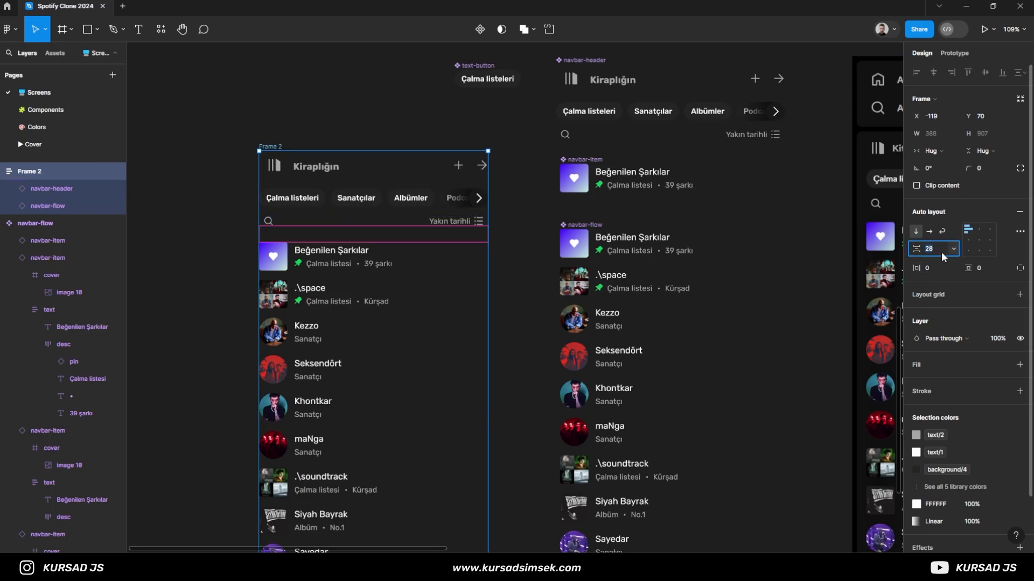
pyautogui.click(185, 230)
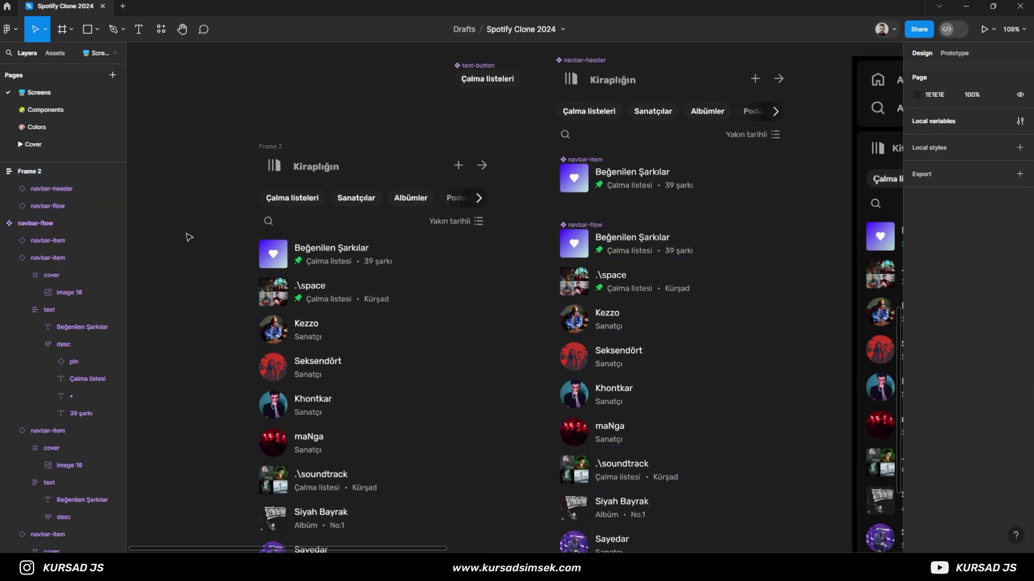
# - Name the auto layout frame navbar and move it beside the home frame
pyautogui.scroll(-5, 189, 237)
pyautogui.moveTo(197, 236); pyautogui.dragTo(206, 367)
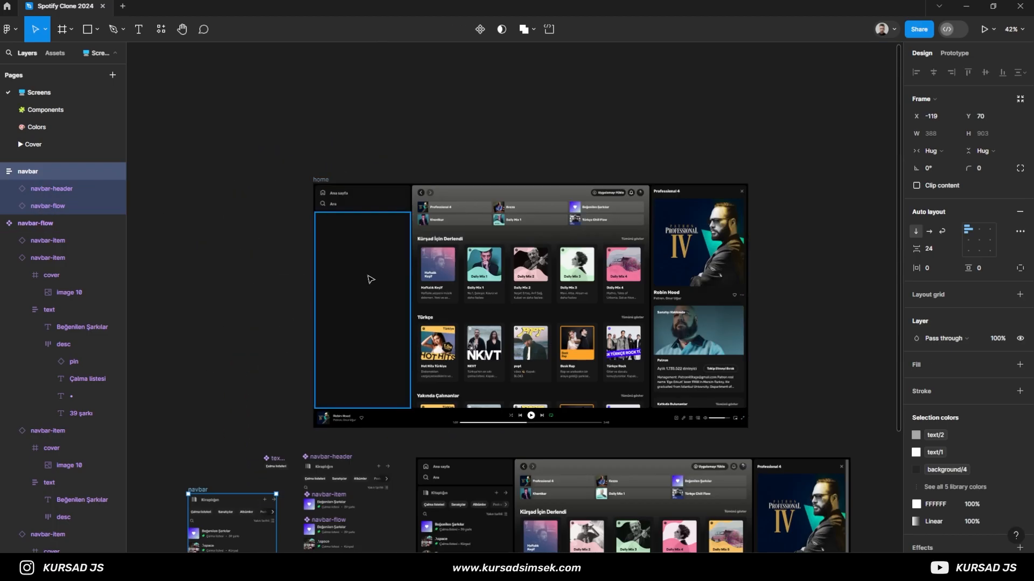
pyautogui.keyDown('ctrl'); pyautogui.click(369, 279); pyautogui.keyUp('ctrl')
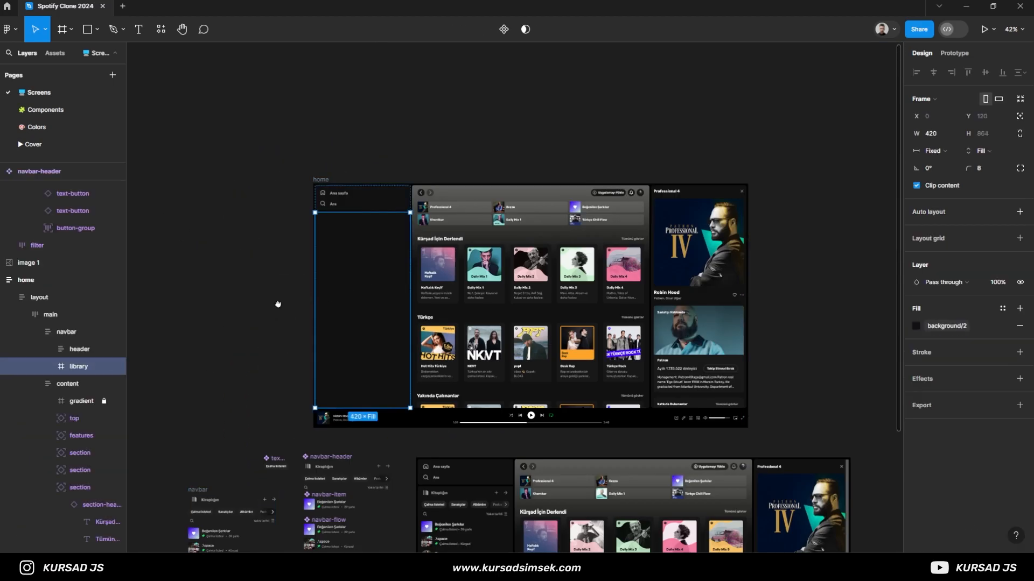
pyautogui.moveTo(273, 313); pyautogui.dragTo(348, 219)
pyautogui.moveTo(277, 394); pyautogui.dragTo(266, 123)
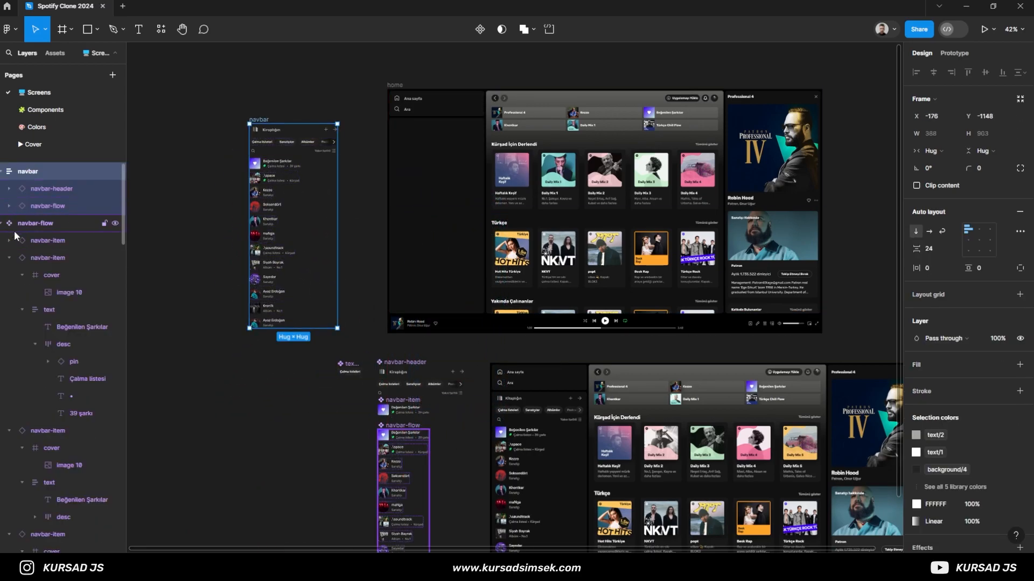
# - Add auto layout to the library frame inside the home screen's navbar and set its padding to 16
pyautogui.click(1, 171)
pyautogui.click(1, 189)
pyautogui.click(2, 206)
pyautogui.click(1, 241)
pyautogui.scroll(-2, 37, 283)
pyautogui.click(47, 287)
pyautogui.click(49, 307)
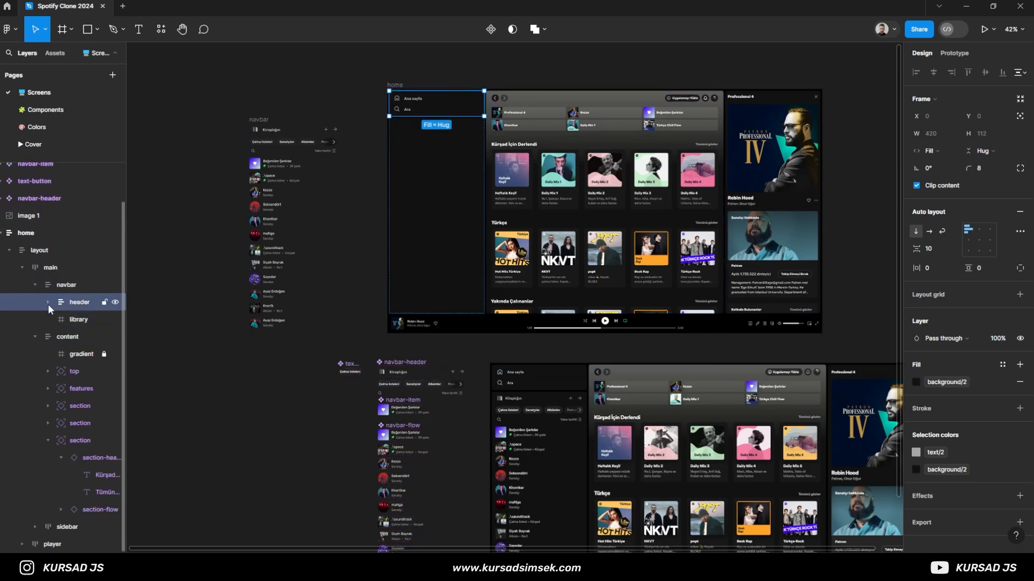
pyautogui.click(67, 322)
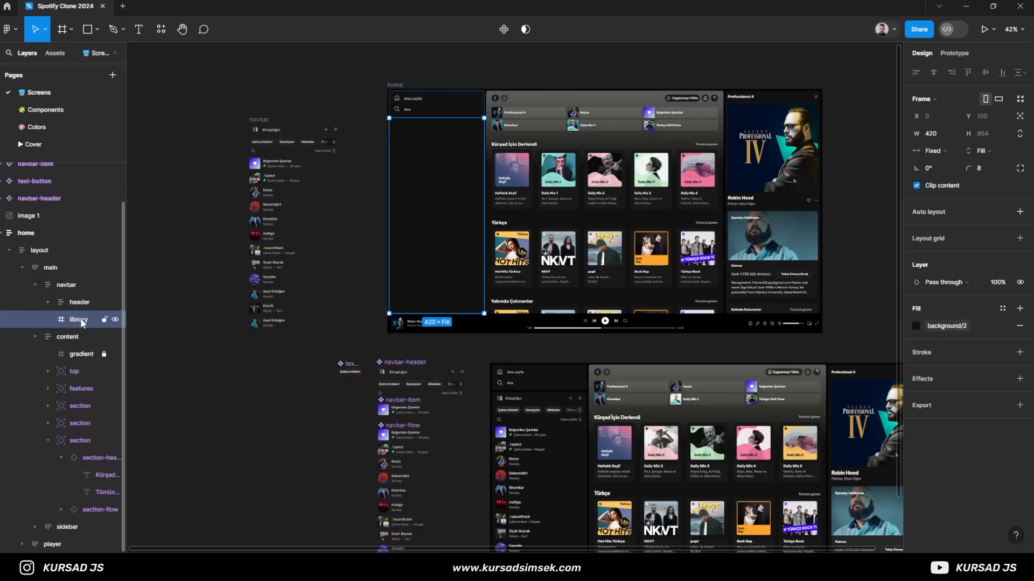
pyautogui.hotkey('shift', 'a')
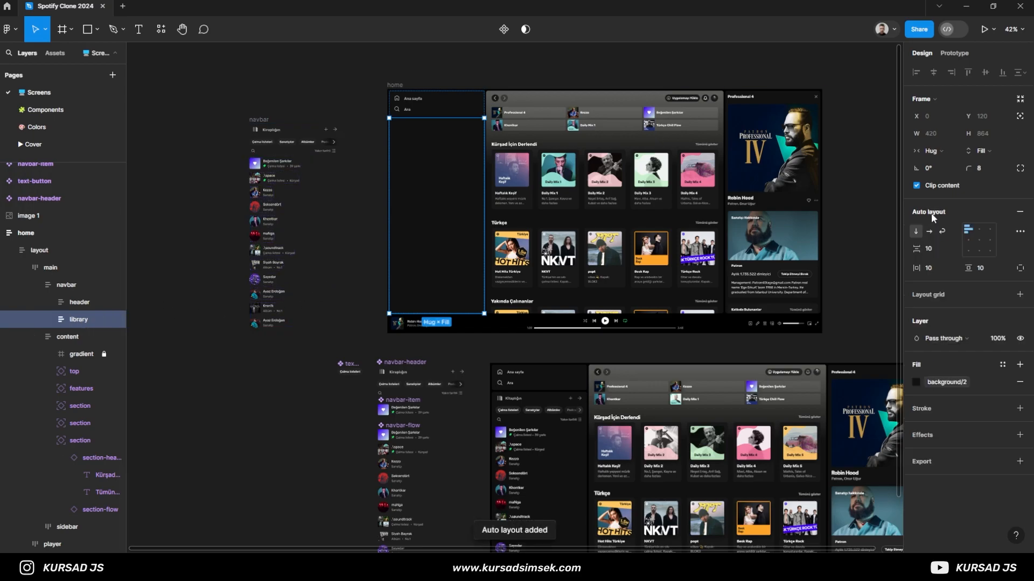
pyautogui.write('16')
pyautogui.press('Return')
# - Move the assembled navbar frame into the library frame of the home screen
pyautogui.moveTo(269, 118); pyautogui.dragTo(424, 129)
pyautogui.scroll(5, 379, 144)
pyautogui.click(379, 150)
pyautogui.scroll(3, 311, 115)
pyautogui.moveTo(280, 377); pyautogui.dragTo(290, 32)
pyautogui.moveTo(306, 196); pyautogui.dragTo(344, 573)
# - Reduce the library frame's vertical padding so its contents sit higher, and review the home screen
pyautogui.click(79, 344)
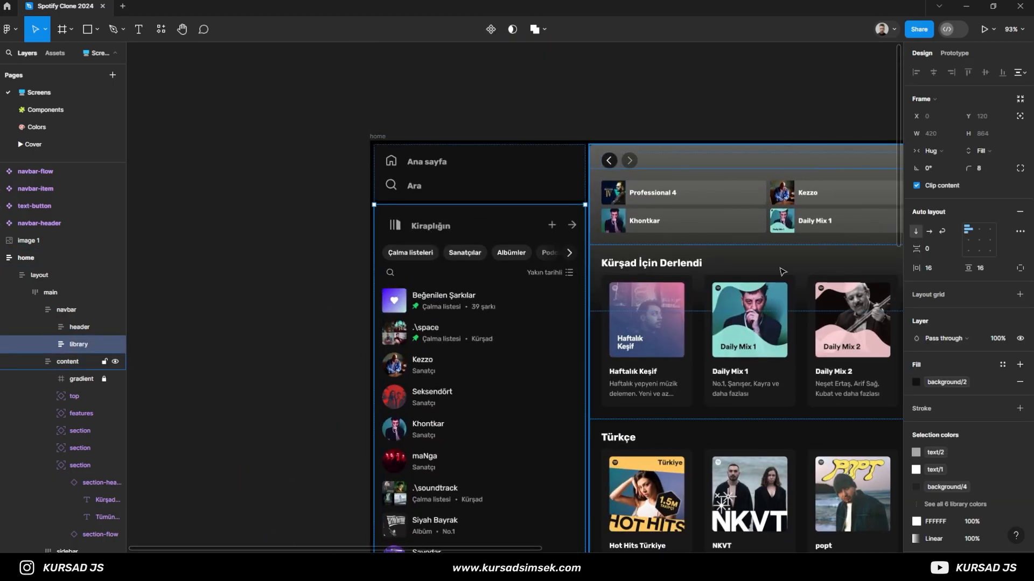
pyautogui.click(369, 279)
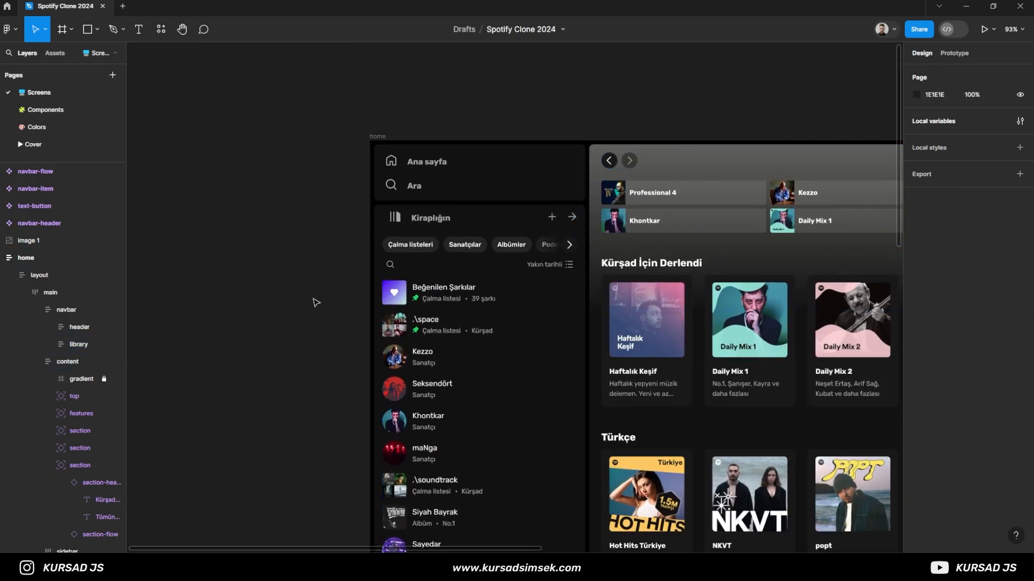
pyautogui.moveTo(369, 279); pyautogui.dragTo(315, 213)
pyautogui.scroll(-5, 311, 222)
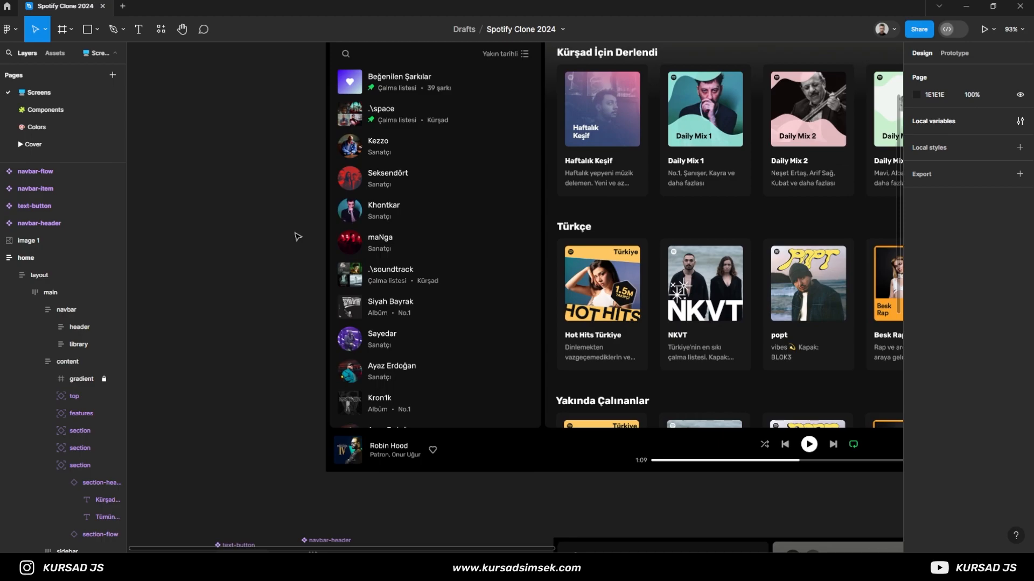
pyautogui.scroll(-3, 260, 286)
pyautogui.scroll(-3, 235, 323)
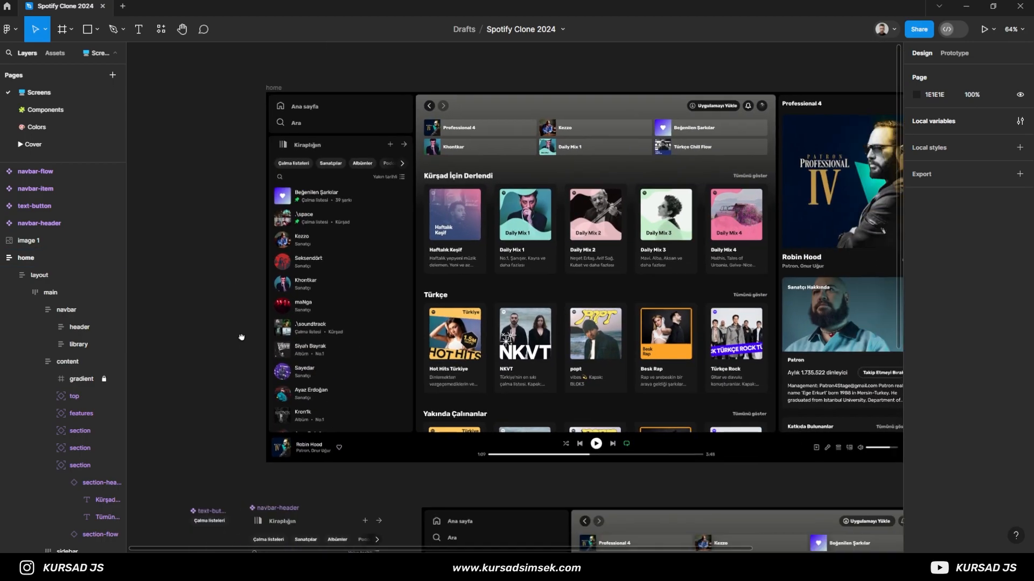
# - Cut the navbar-flow, navbar-item, text-button and navbar-header components from the Screens page and open the Components page
pyautogui.scroll(-5, 275, 259)
pyautogui.moveTo(275, 186); pyautogui.dragTo(453, 446)
pyautogui.hotkey('ctrl', 'x')
pyautogui.click(56, 110)
pyautogui.scroll(-3, 476, 394)
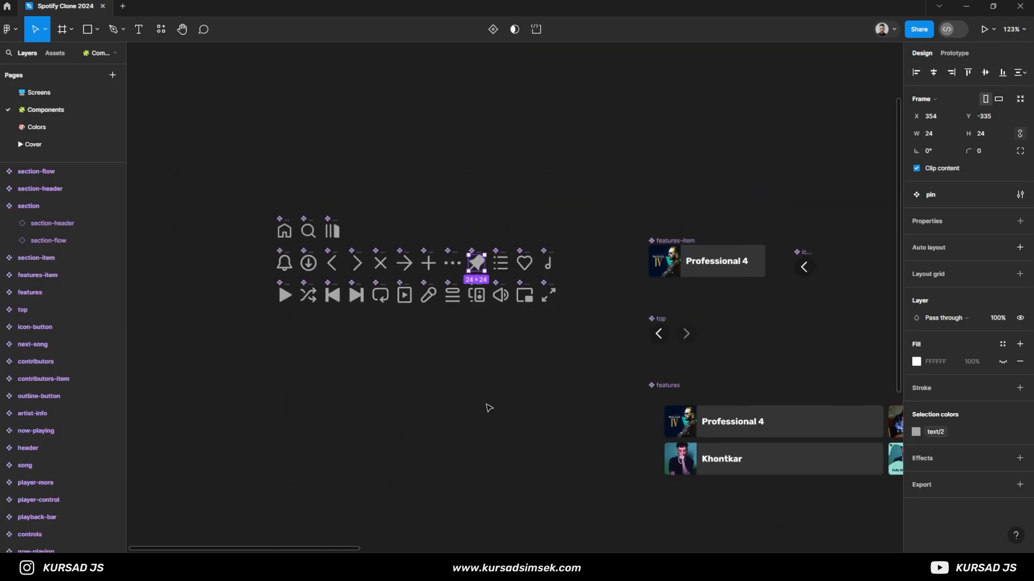
# - Paste the four navbar components into the empty canvas area beside the section components
pyautogui.moveTo(574, 423); pyautogui.dragTo(346, 375)
pyautogui.scroll(-3, 349, 380)
pyautogui.hscroll(10, 592, 248)
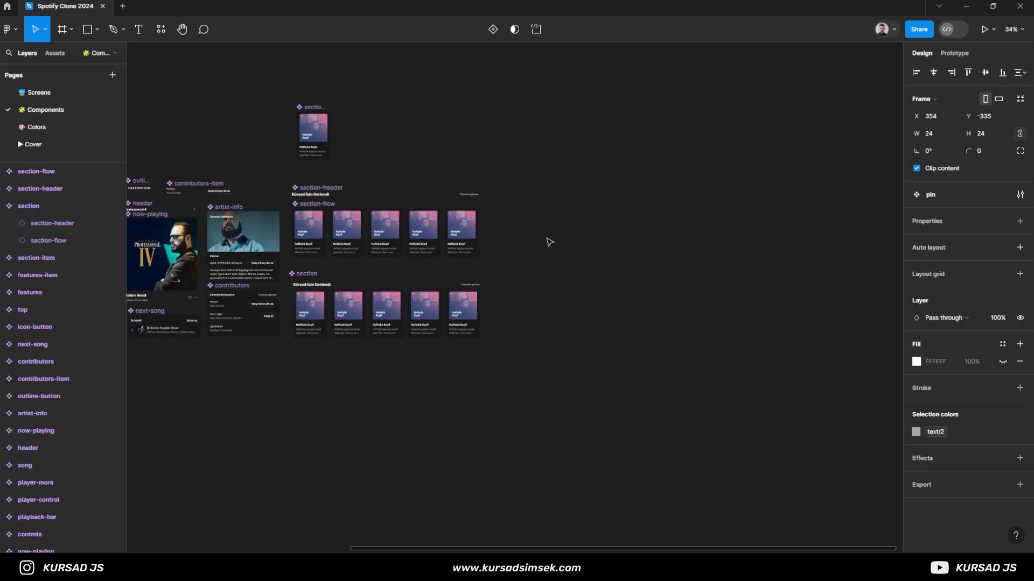
pyautogui.hotkey('ctrl', 'v')
pyautogui.moveTo(540, 259); pyautogui.dragTo(586, 259)
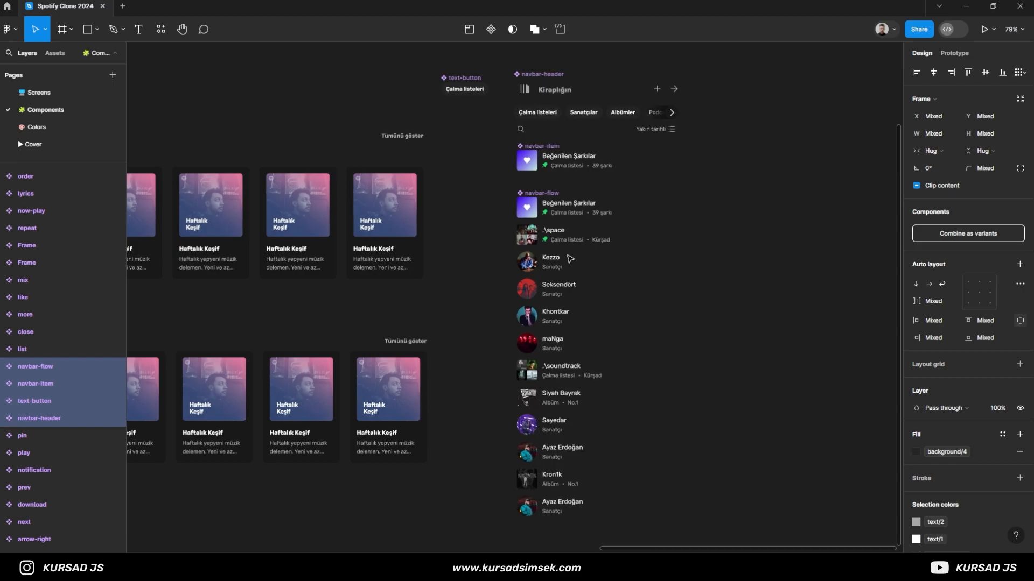
pyautogui.click(484, 266)
pyautogui.scroll(-5, 486, 270)
pyautogui.hscroll(-5, 498, 202)
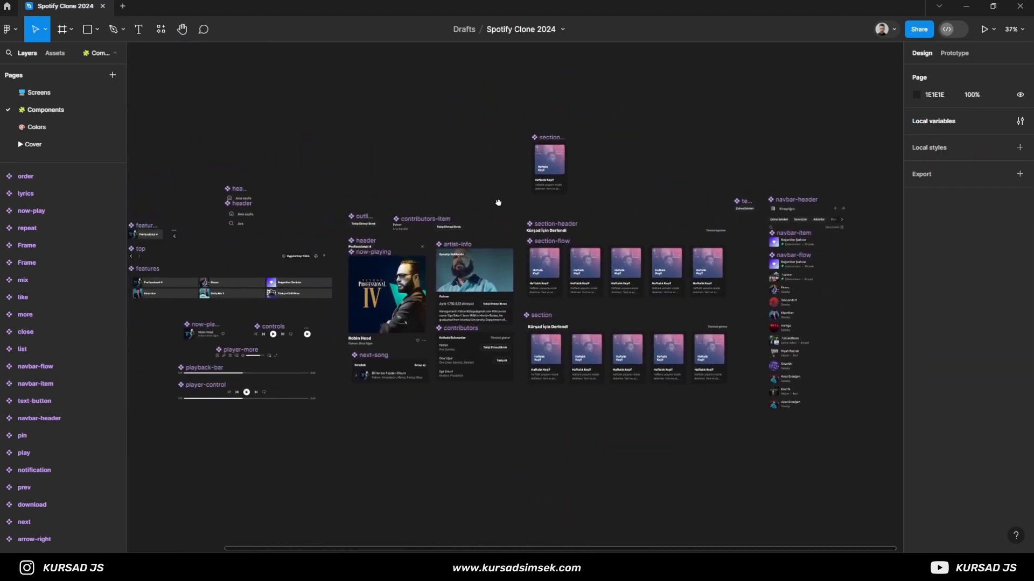
# - Return to the Screens page and place the reference screenshot directly below the home frame with left edges aligned
pyautogui.click(68, 93)
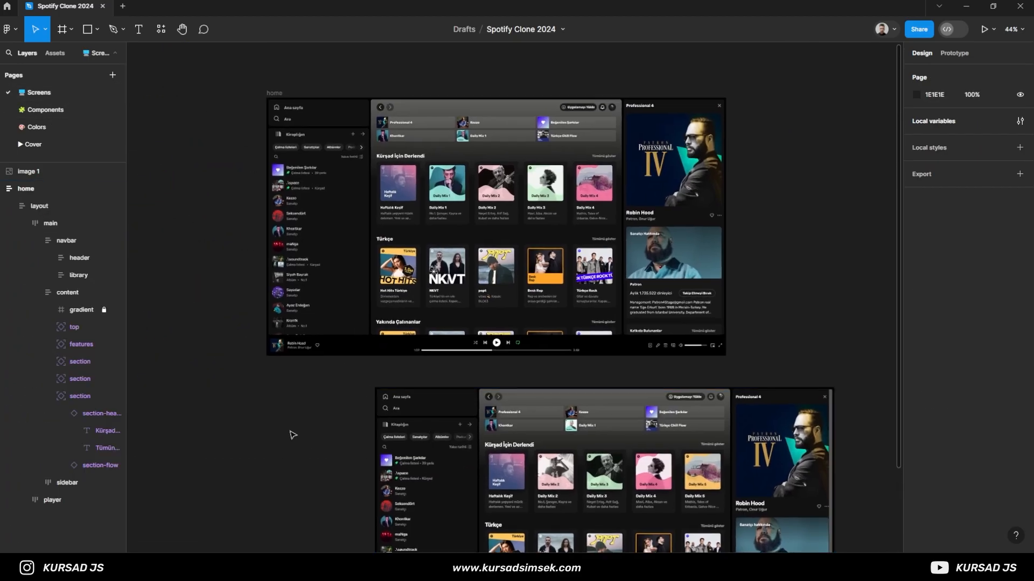
pyautogui.moveTo(280, 422); pyautogui.dragTo(305, 392)
pyautogui.moveTo(501, 425); pyautogui.dragTo(392, 416)
pyautogui.click(261, 167)
pyautogui.scroll(3, 266, 197)
pyautogui.moveTo(265, 197); pyautogui.dragTo(105, 280)
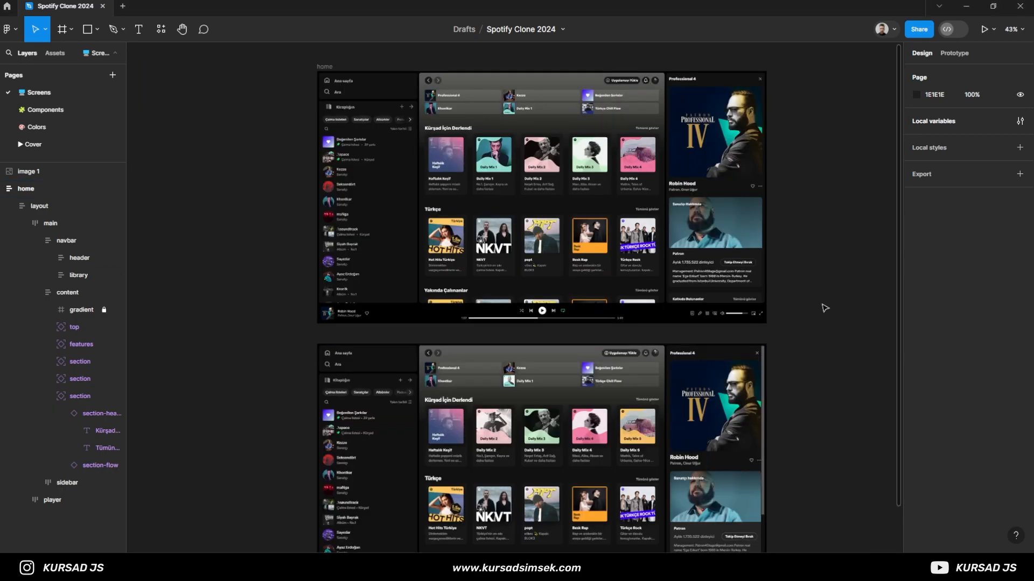
# - Hide the editor interface and examine the finished home screen up close, including its library sidebar, content sections and player
pyautogui.hotkey('ctrl', '\\')
pyautogui.hotkey('ctrl', '0')
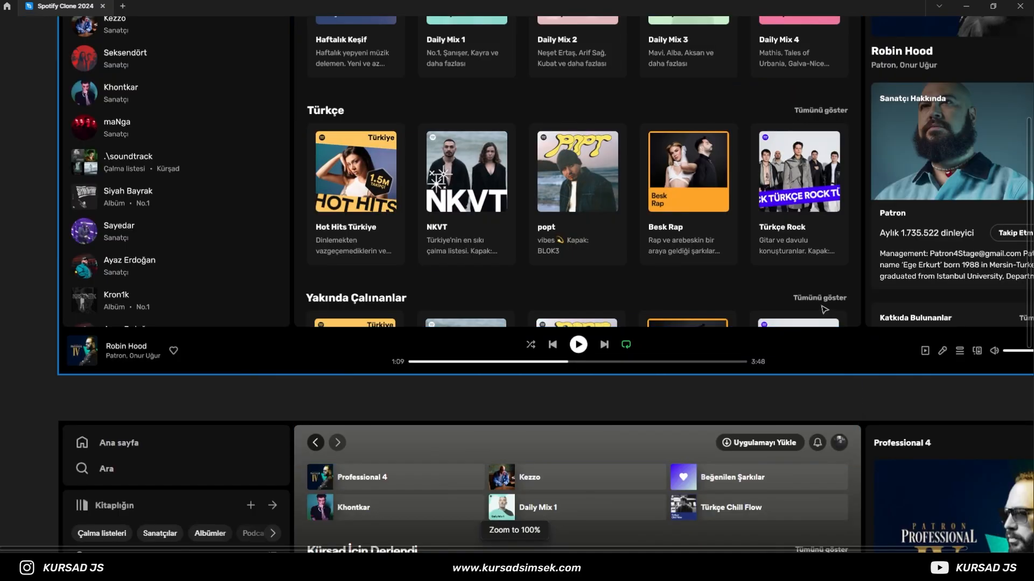
pyautogui.moveTo(744, 404); pyautogui.dragTo(667, 506)
pyautogui.scroll(-1, 713, 360)
pyautogui.scroll(-1, 669, 316)
pyautogui.moveTo(594, 222); pyautogui.dragTo(593, 319)
pyautogui.scroll(1, 594, 344)
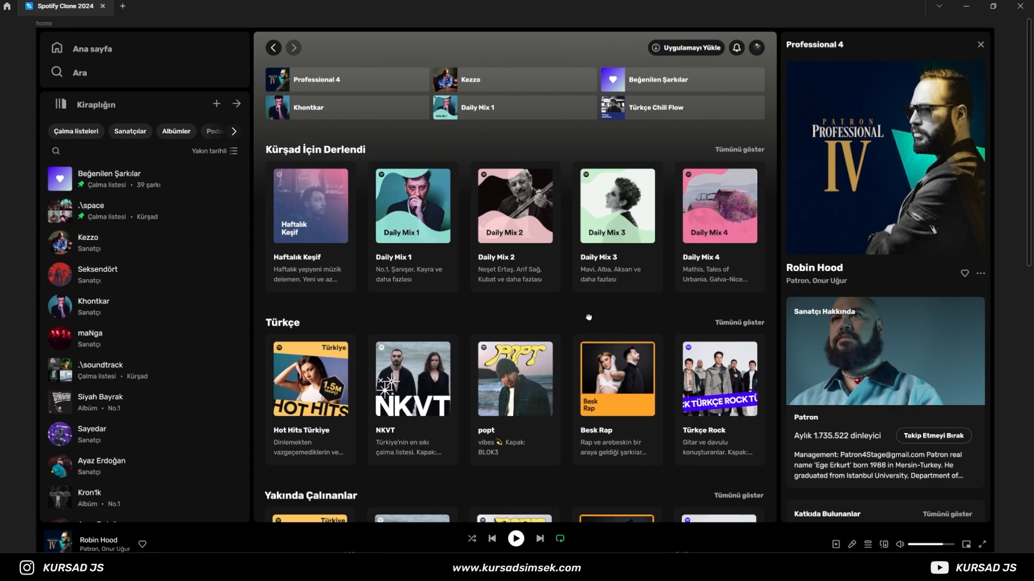
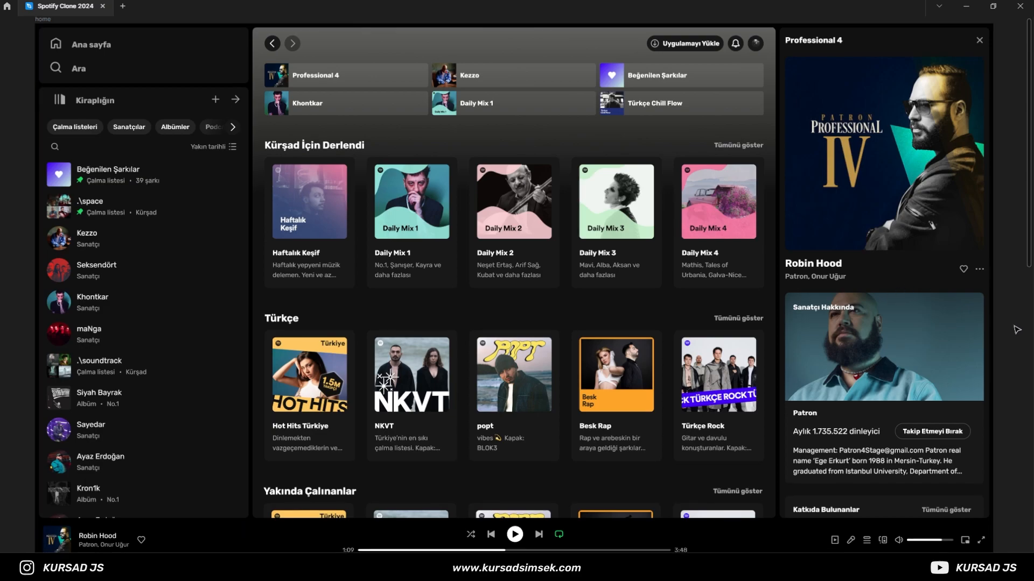
# - Compare the home frame with the reference screenshot below it, checking the sidebar, content sections, artist panel and player of both
pyautogui.scroll(-4, 1017, 330)
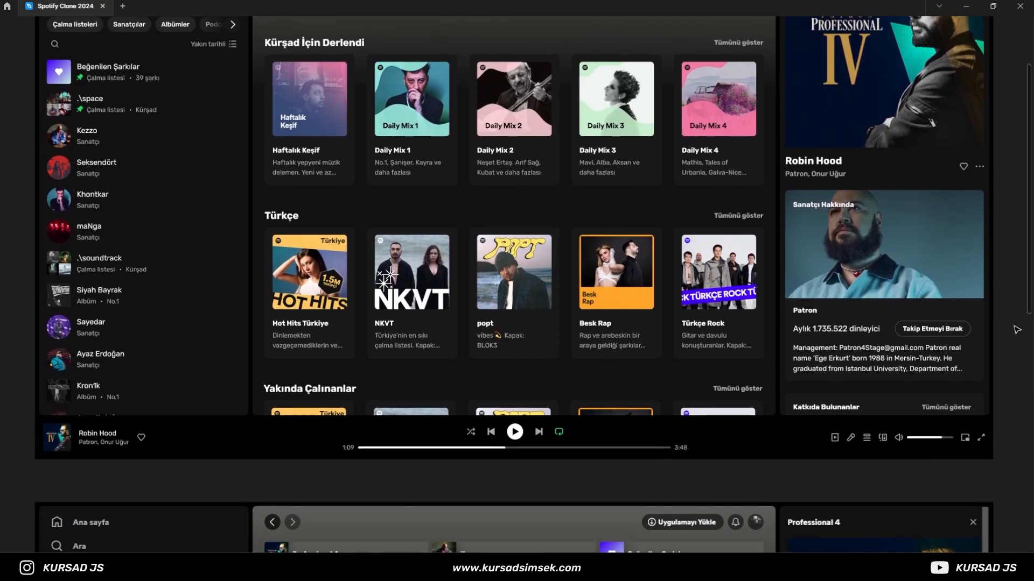
pyautogui.scroll(-2, 1017, 329)
pyautogui.scroll(-7, 1017, 330)
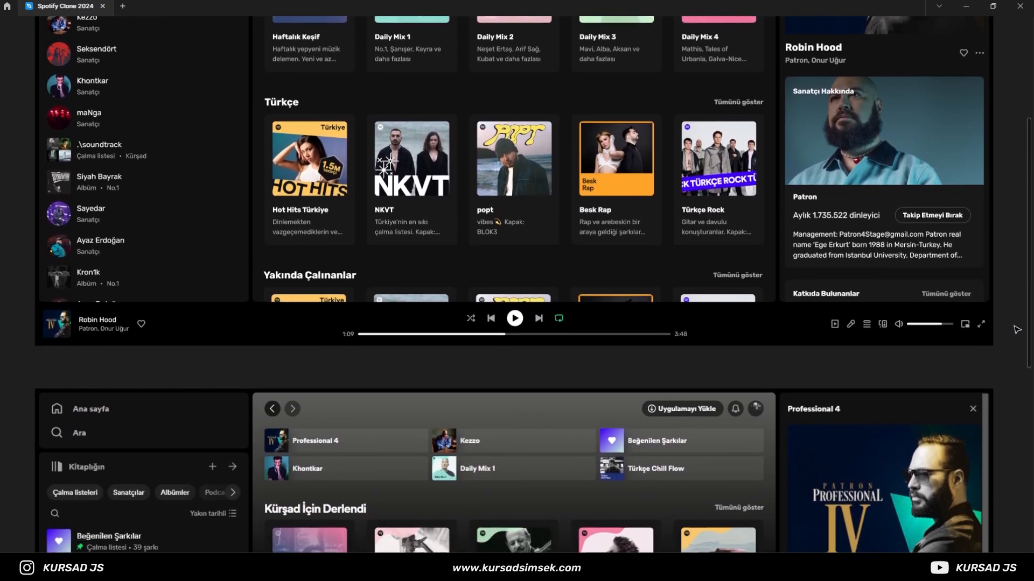
pyautogui.scroll(-7, 1016, 329)
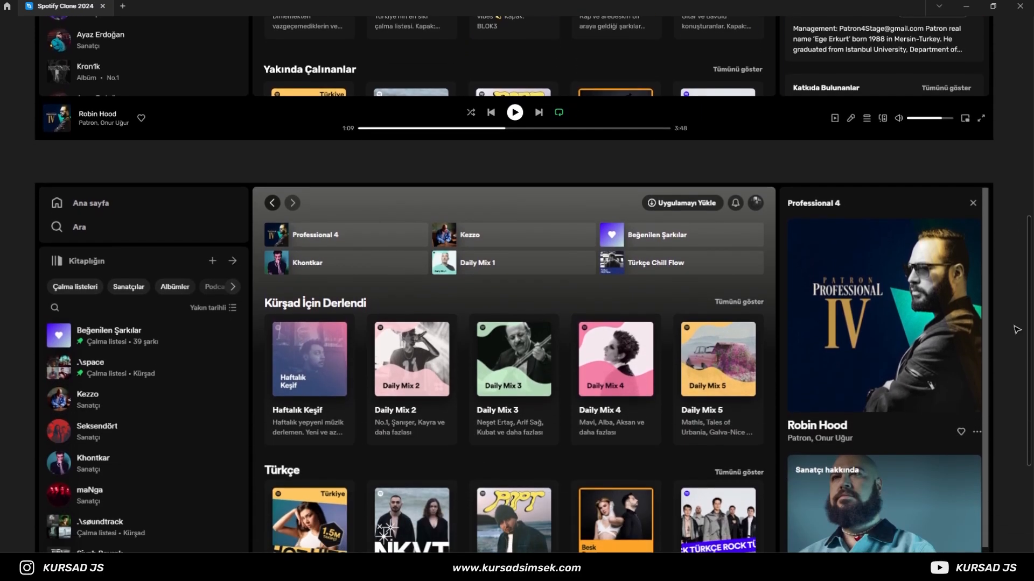
pyautogui.scroll(-3, 1017, 330)
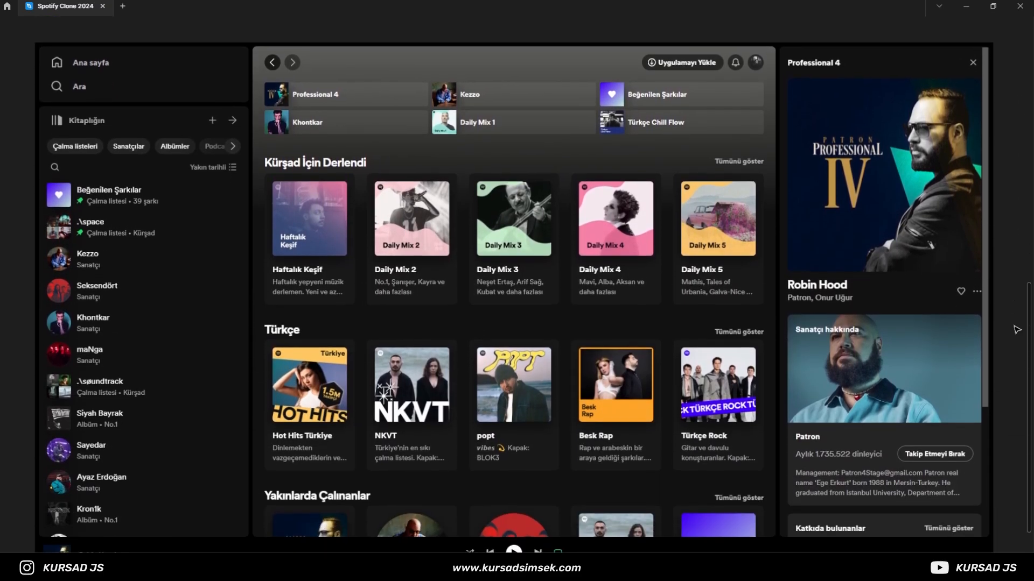
pyautogui.scroll(-2, 772, 297)
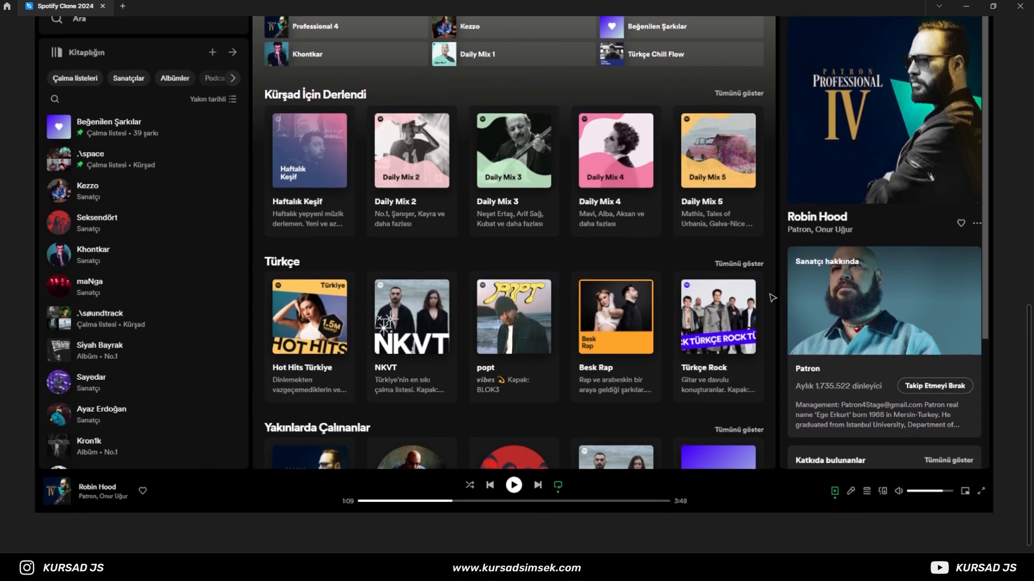
pyautogui.scroll(-10, 772, 297)
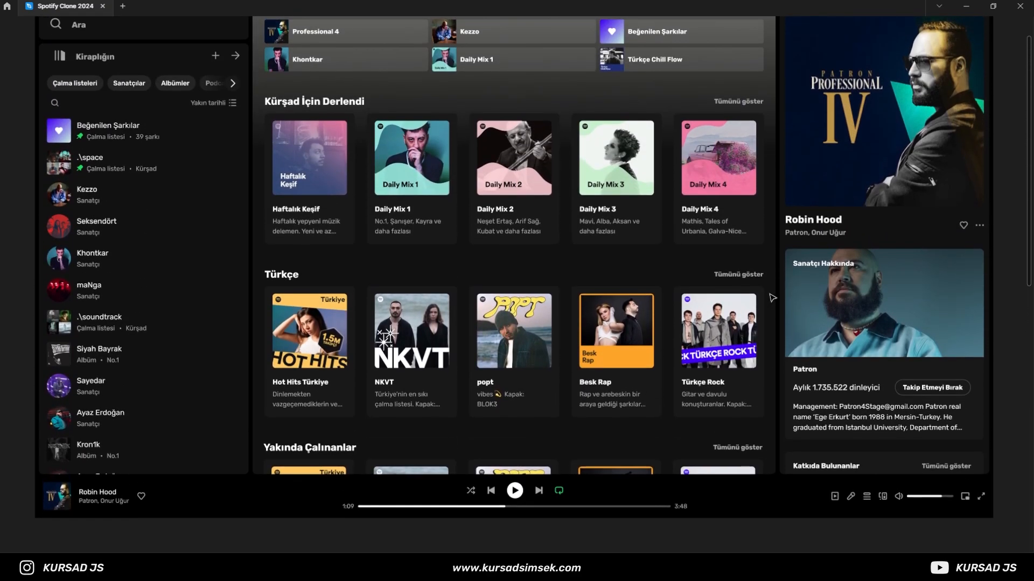
pyautogui.scroll(1, 772, 297)
pyautogui.scroll(-10, 772, 297)
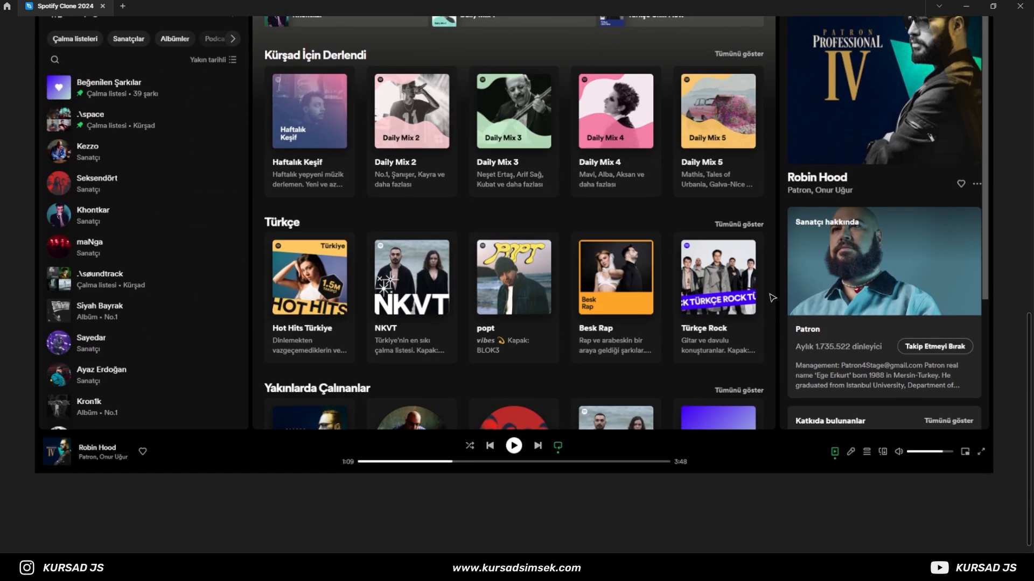
pyautogui.scroll(6, 772, 297)
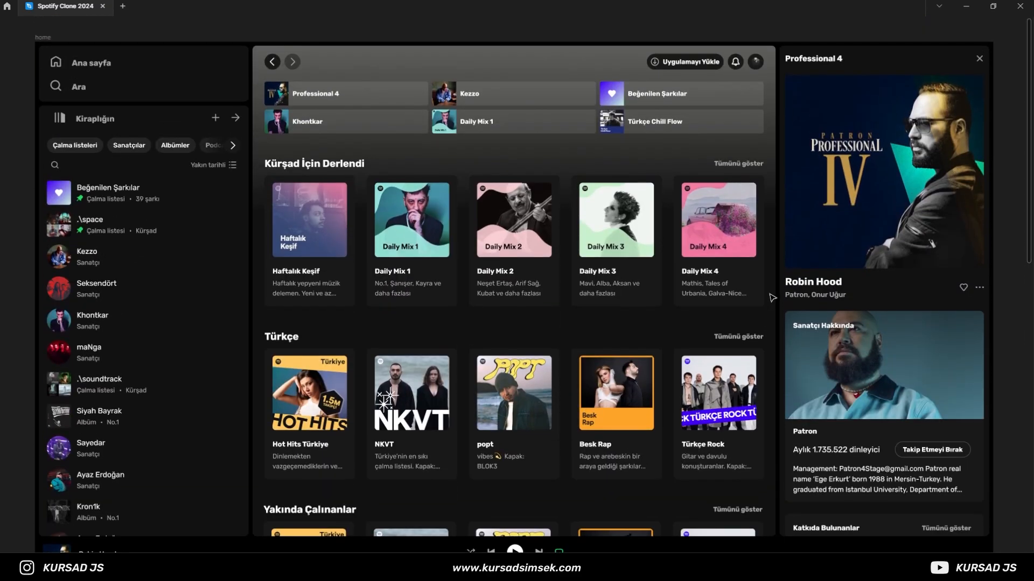